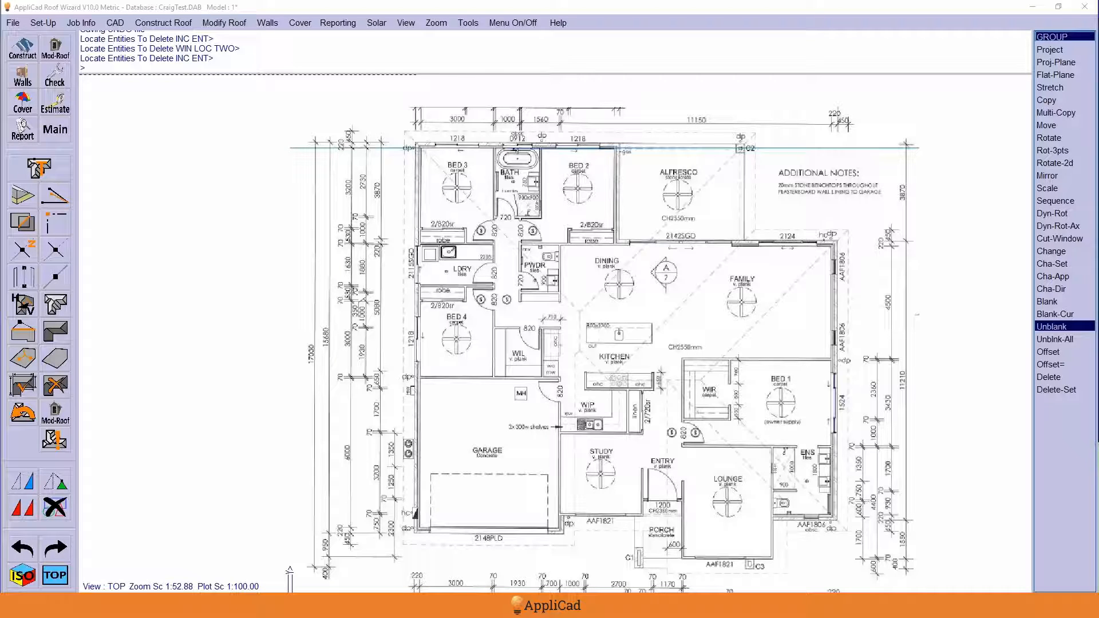
Examine the house elevations and the roof catchment plan in the PDF in Adobe Acrobat Reader.
left_click(1047, 251)
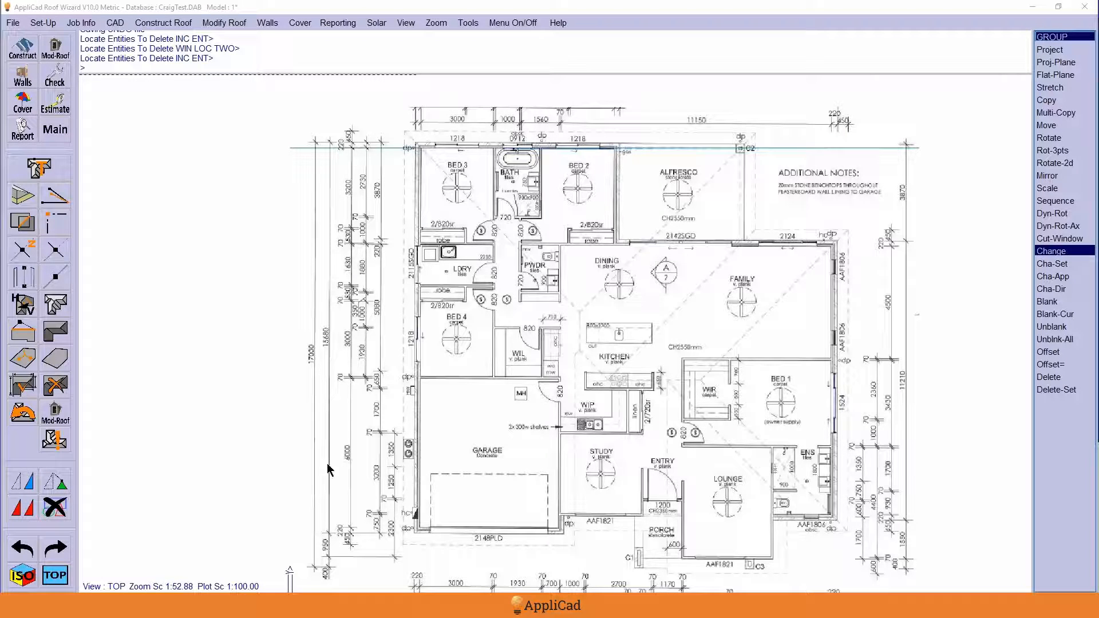
left_click_drag(0, 183, 520, 83)
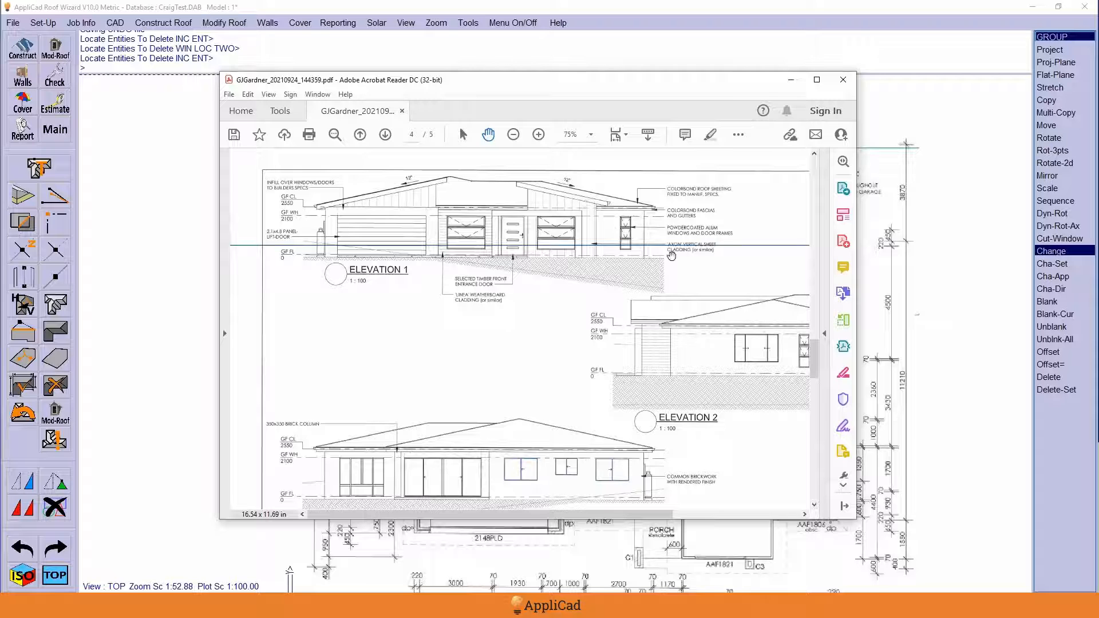
left_click_drag(818, 369, 818, 469)
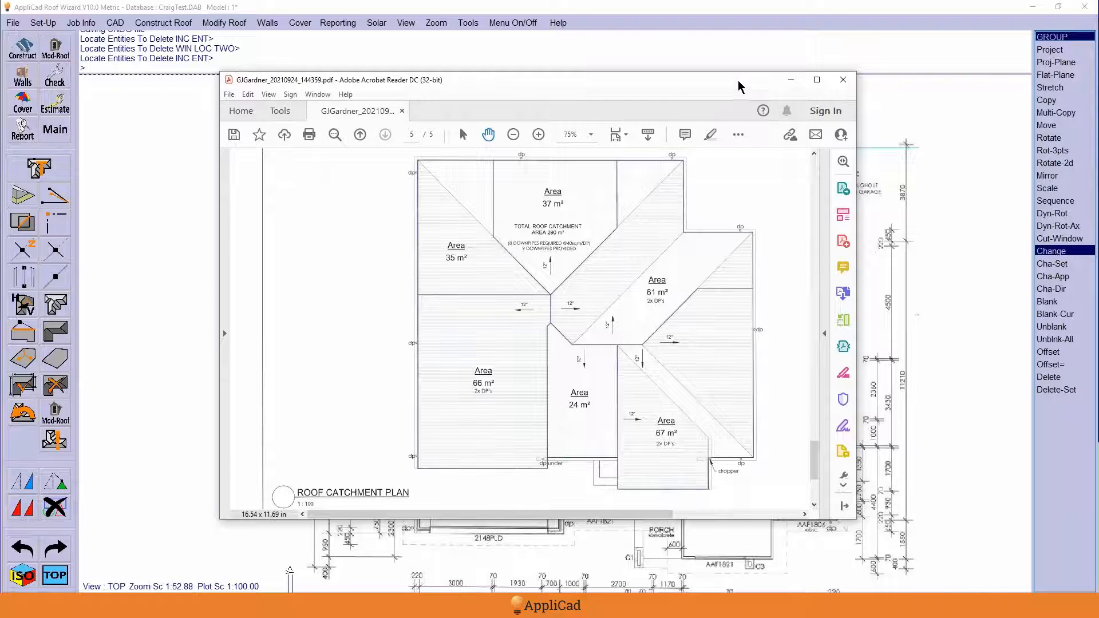
left_click_drag(738, 86, 0, 105)
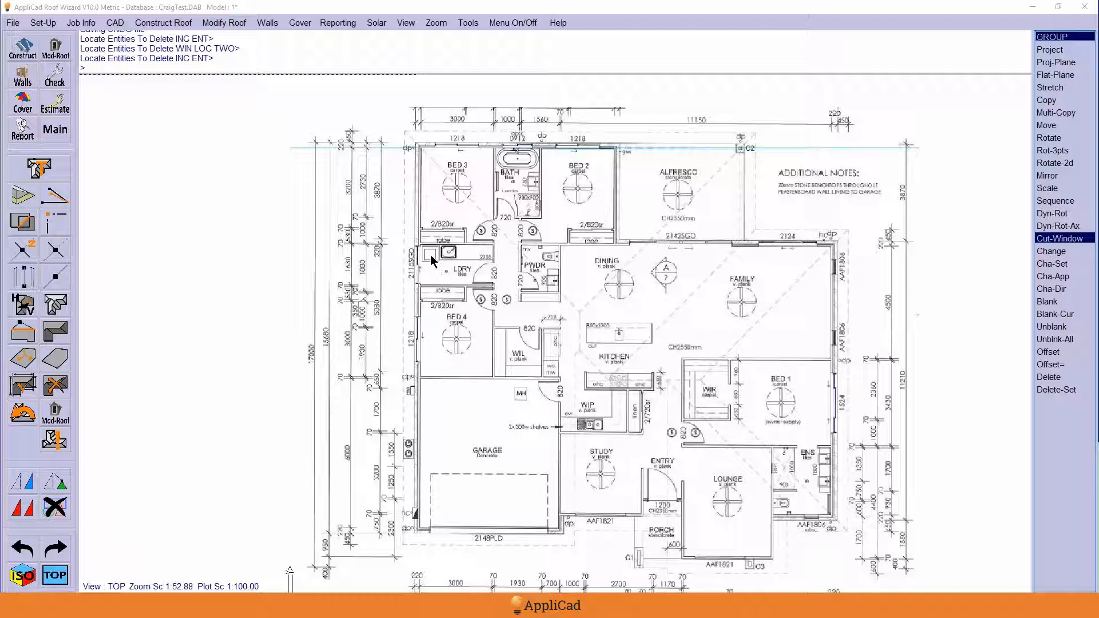
Start a fresh tracked roof outline, discarding the incomplete one, and digitise about 13350 mm from Bed 3's outer corner to the Alfresco's outer corner.
left_click(40, 167)
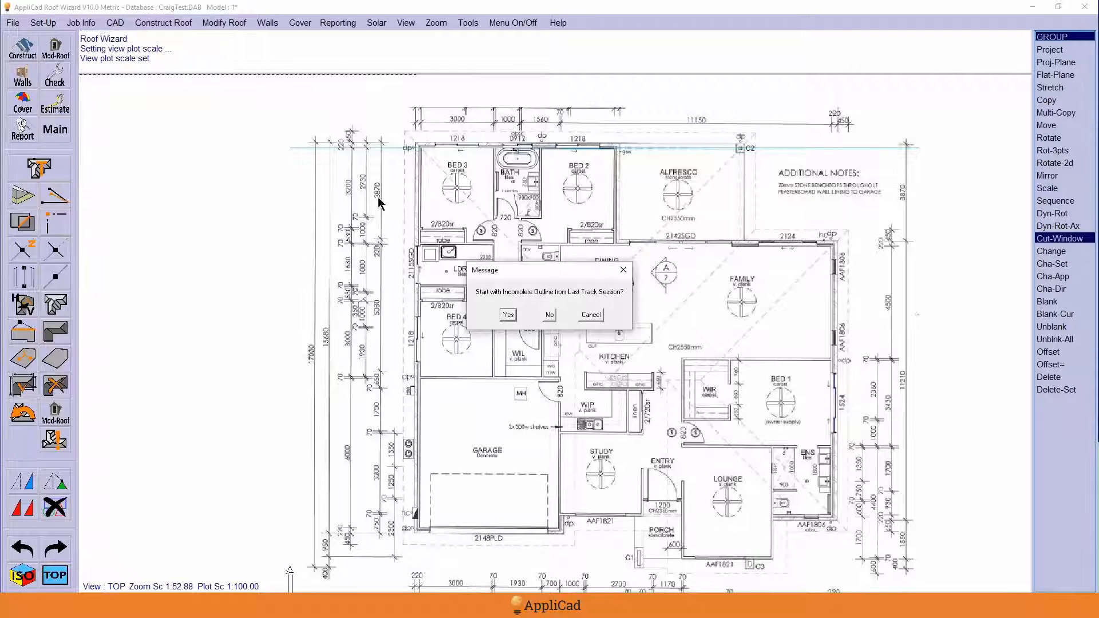
left_click(549, 315)
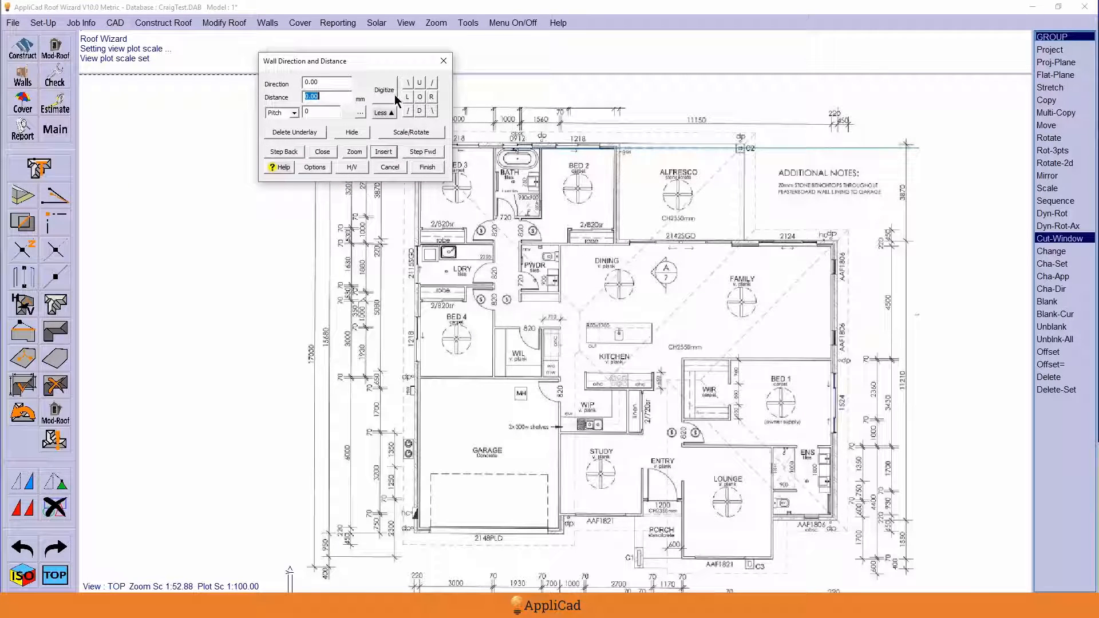
left_click(391, 98)
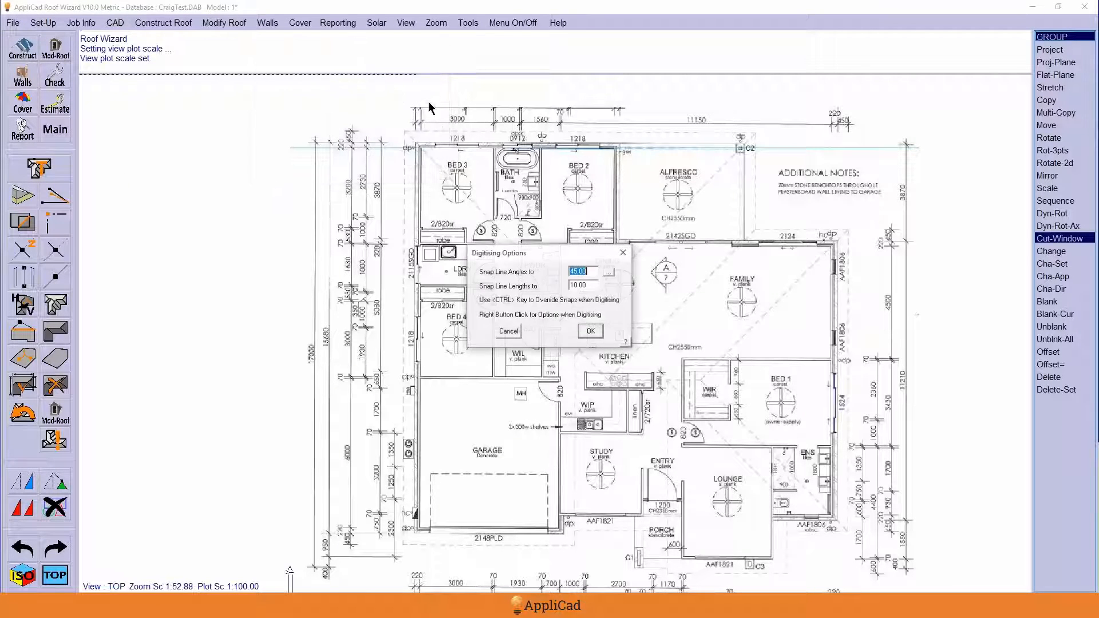
left_click(590, 332)
scroll(422, 133, "up", 4)
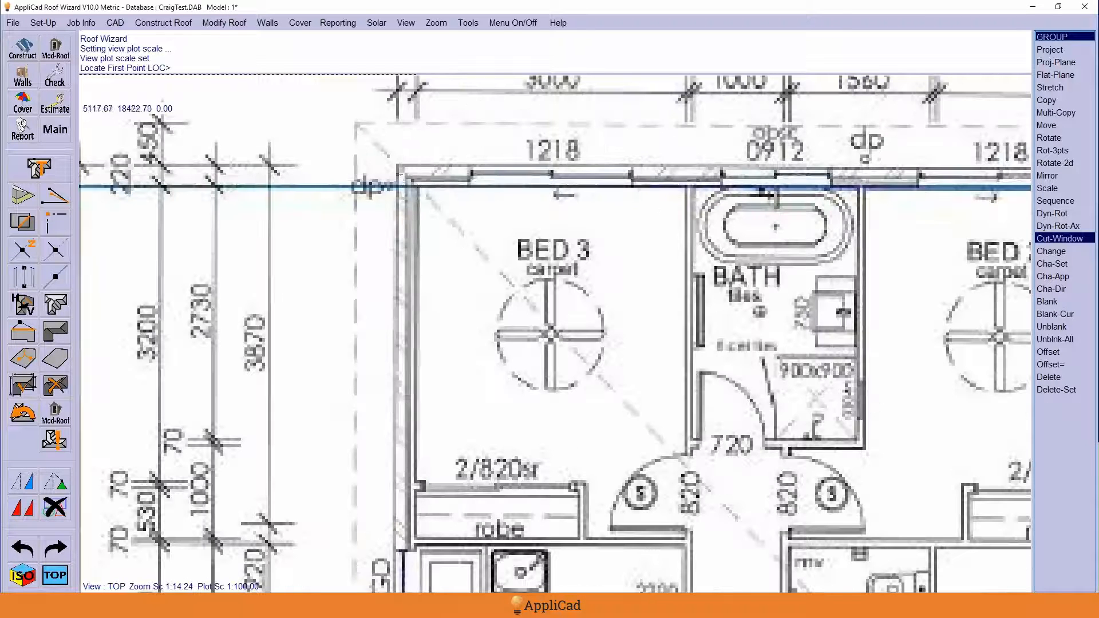
left_click(396, 166)
scroll(396, 166, "down", 4)
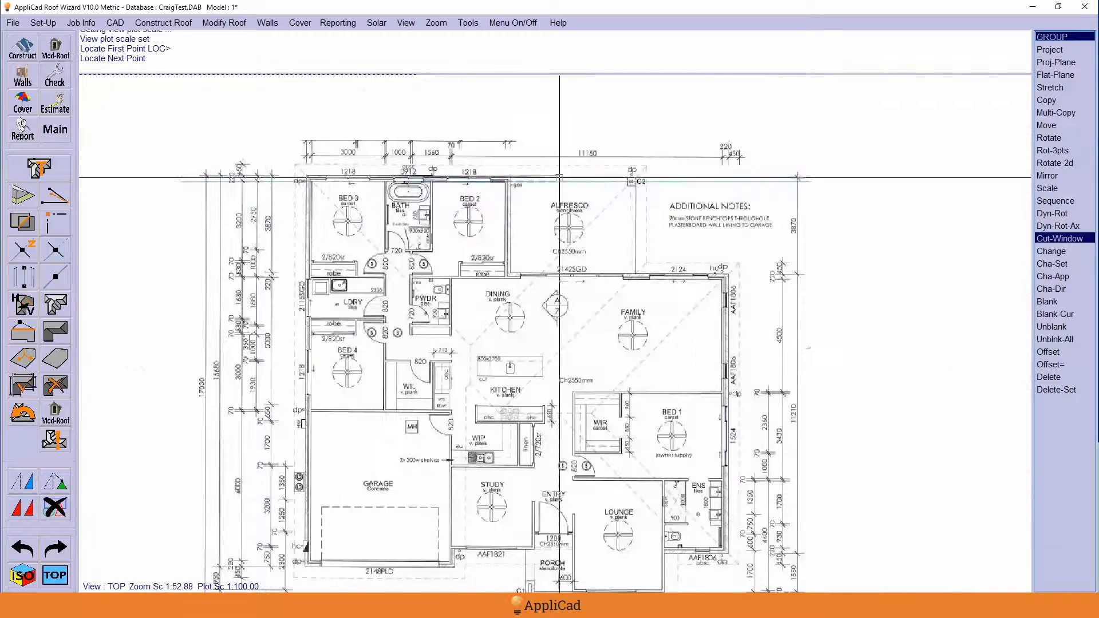
scroll(629, 182, "up", 5)
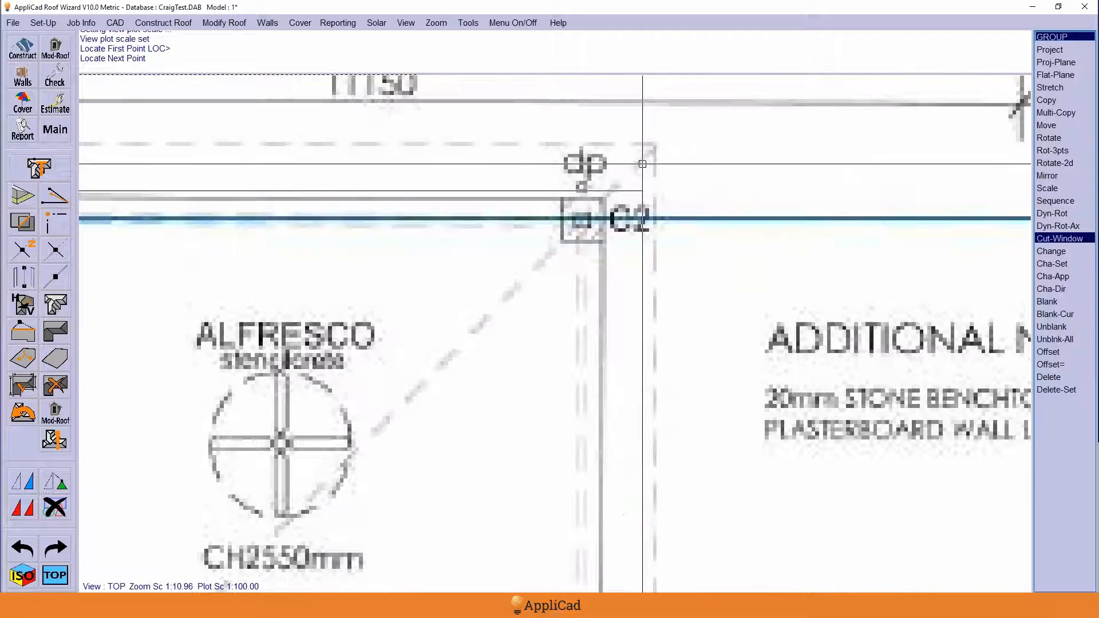
left_click(602, 198)
scroll(602, 199, "down", 5)
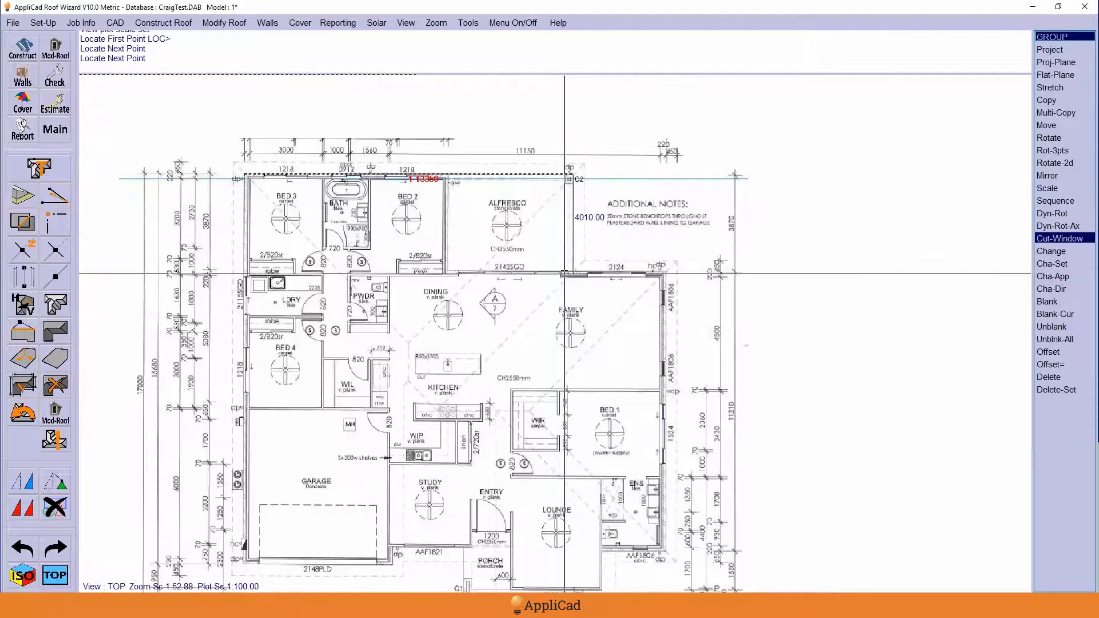
Digitise outline sides of about 3920 mm down the Alfresco, 3790 mm along the Family wall and 11250 mm to the outer ENS corner.
scroll(564, 274, "up", 5)
left_click(558, 253)
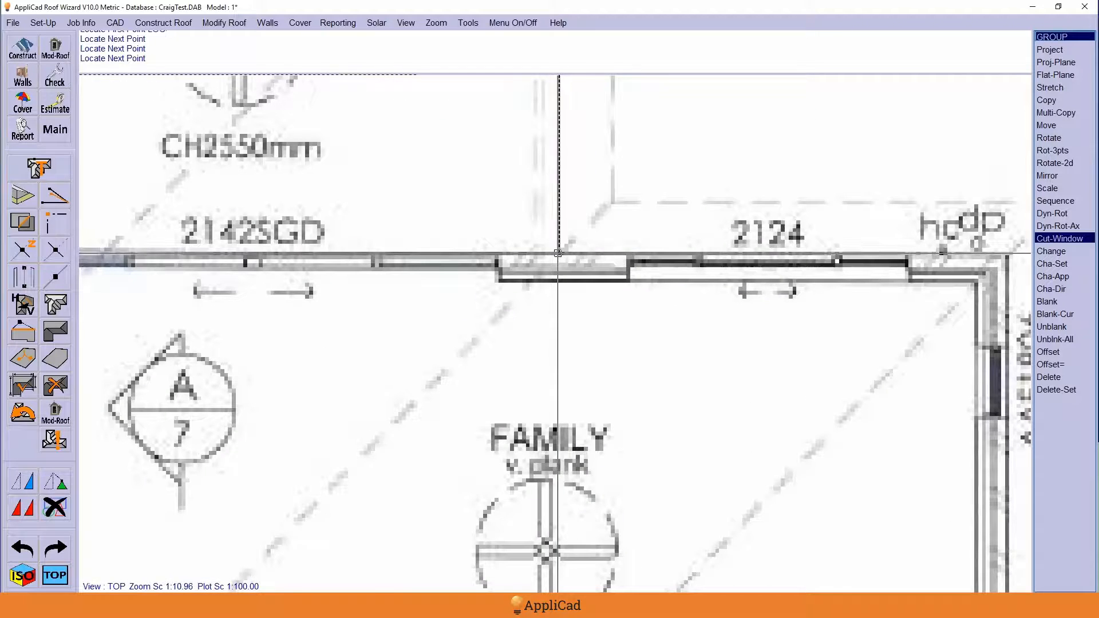
scroll(558, 253, "down", 3)
left_click(716, 239)
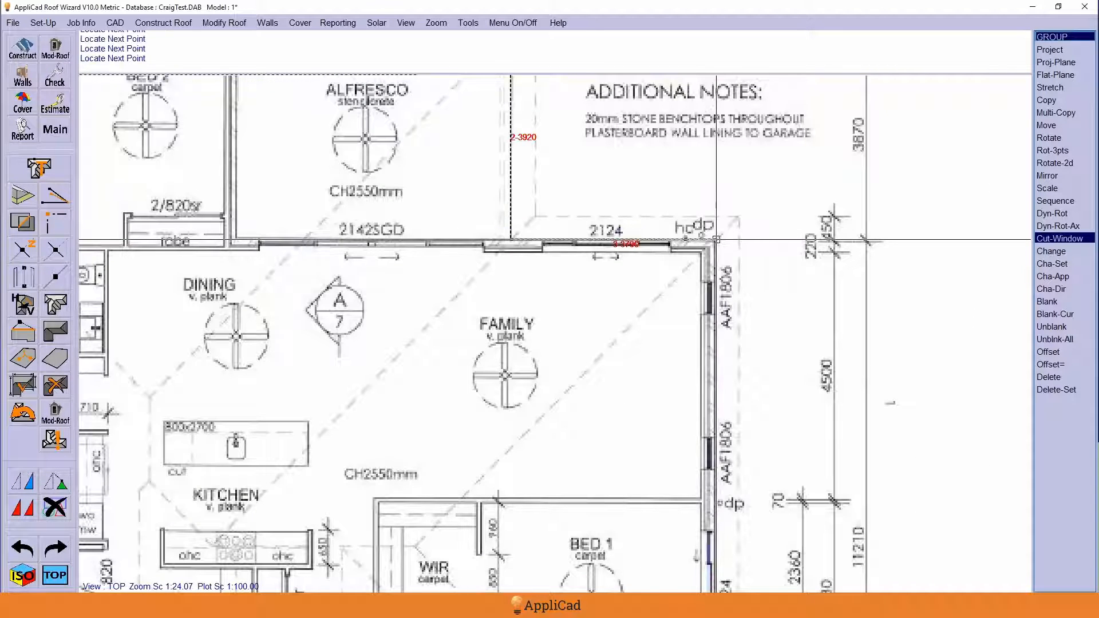
scroll(715, 239, "down", 5)
scroll(740, 382, "up", 4)
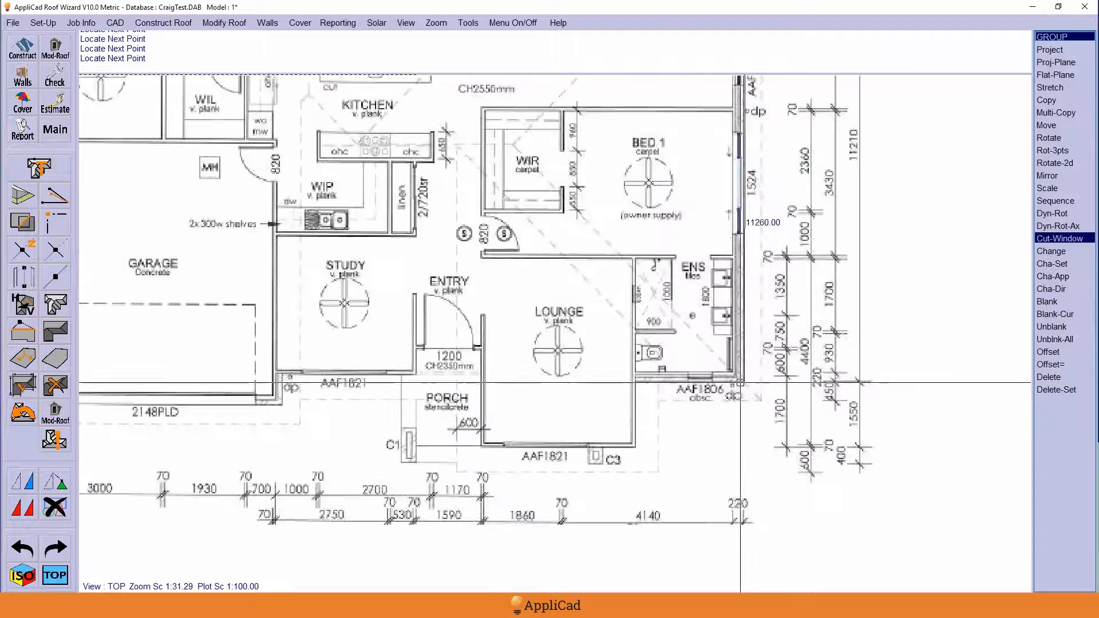
left_click(740, 383)
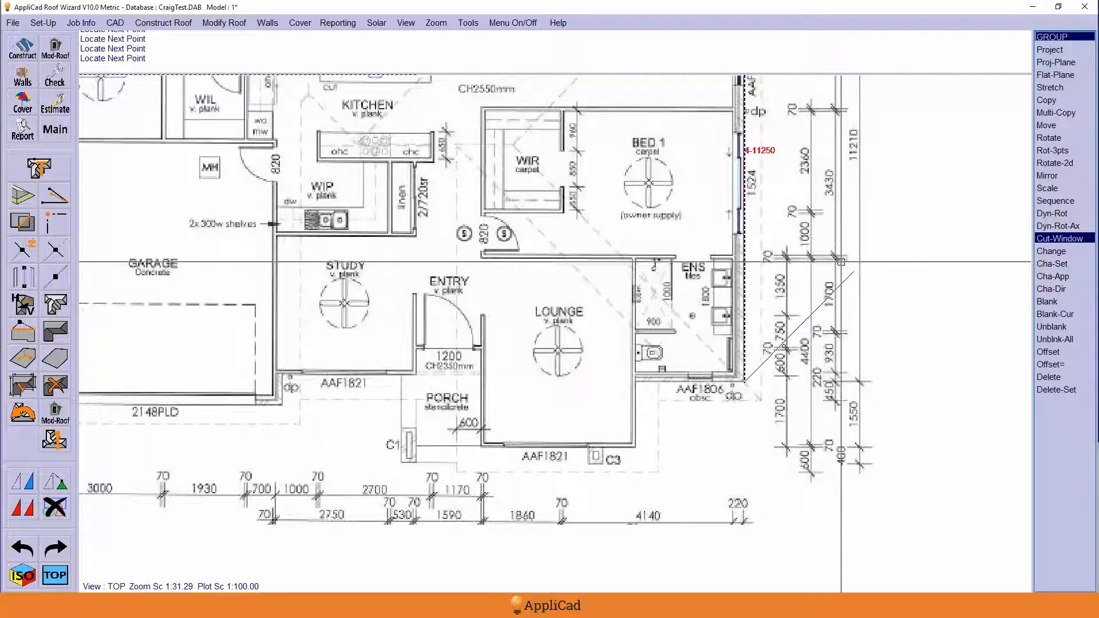
Close the outline with a straight side across the front and a square return to the Bed 3 starting corner.
scroll(840, 261, "down", 2)
scroll(510, 421, "down", 1)
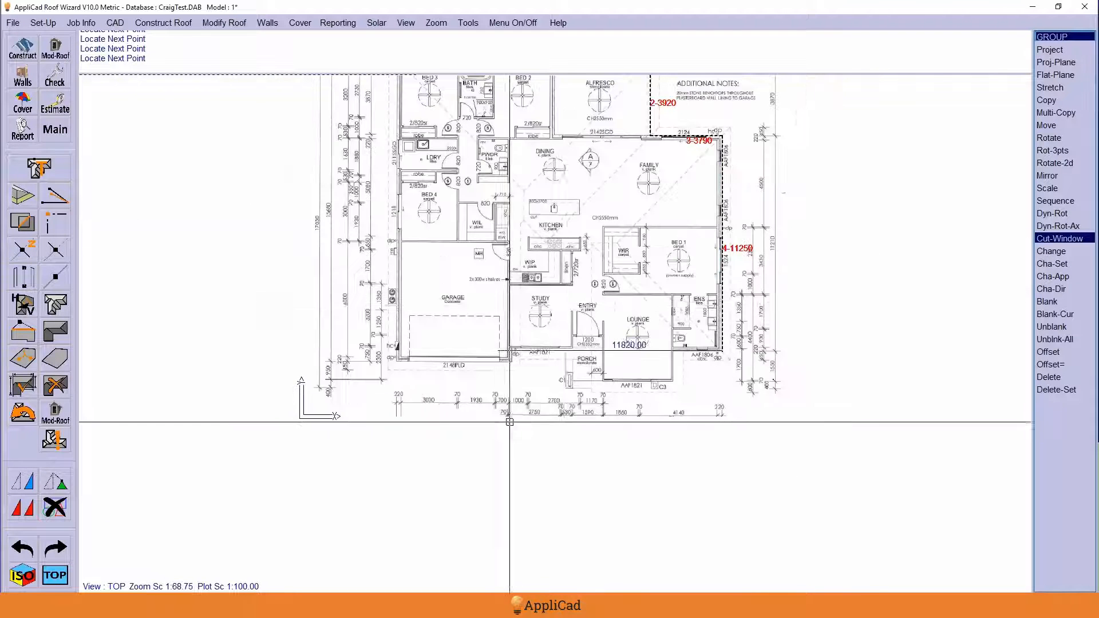
left_click(722, 351)
left_click(559, 225)
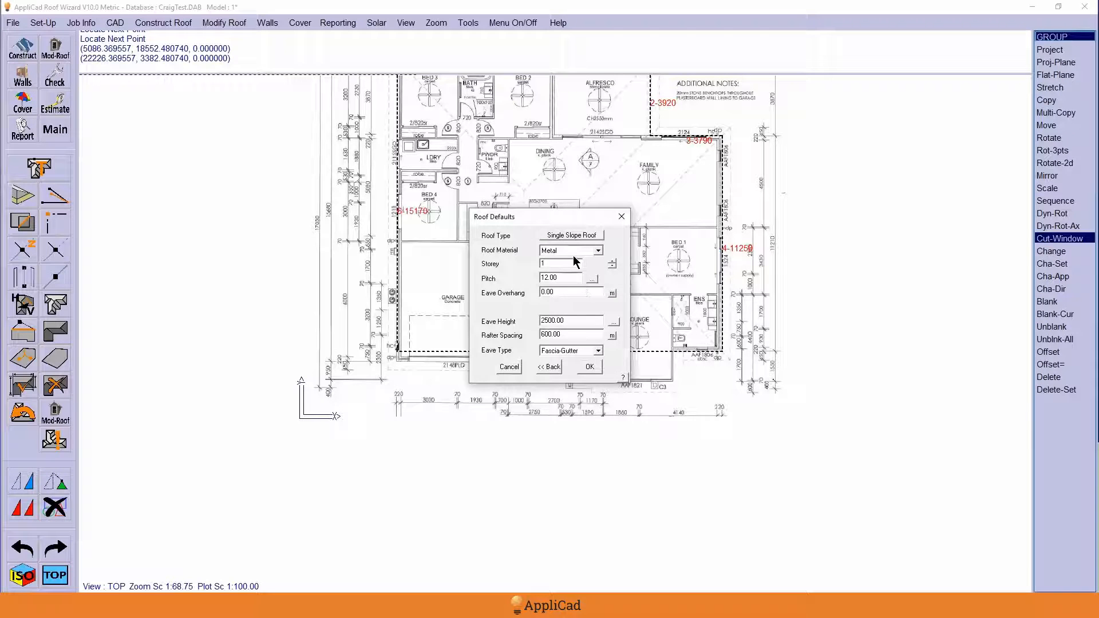
Set the roof type to Pitched Roof with a 450 mm eave overhang and generate the roof without further modifications.
left_click(569, 234)
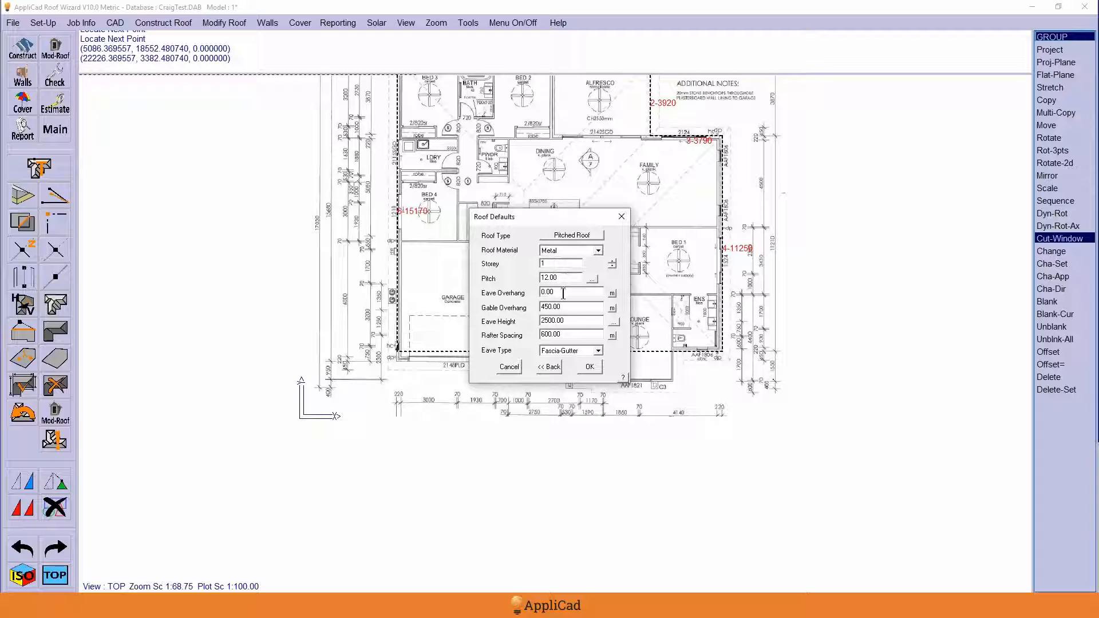
left_click_drag(563, 293, 524, 301)
type("450")
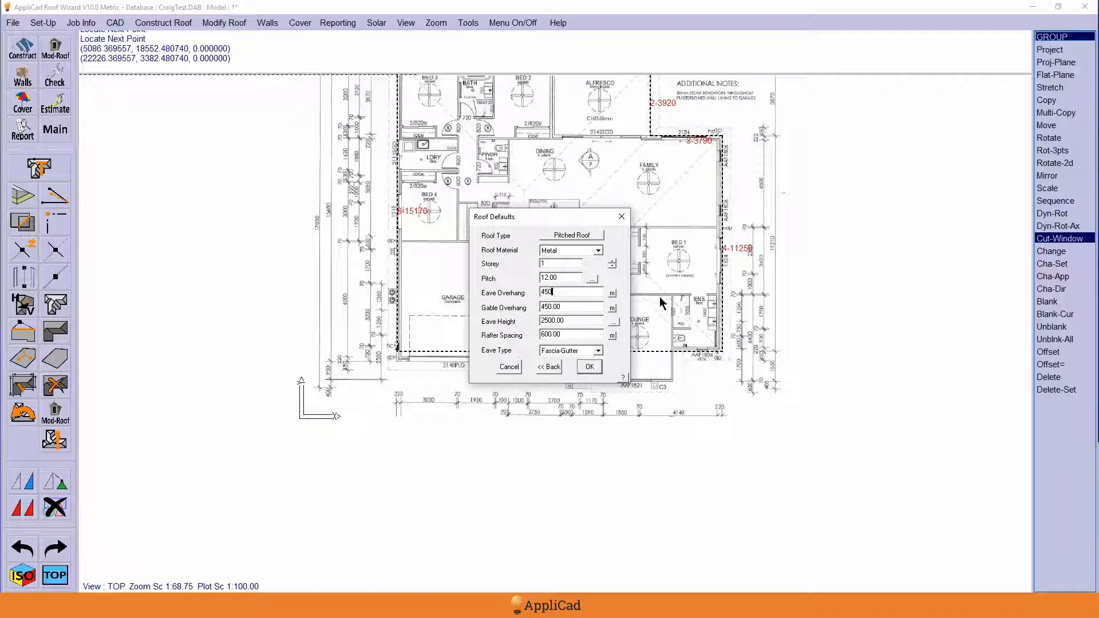
left_click_drag(566, 321, 537, 321)
left_click(589, 367)
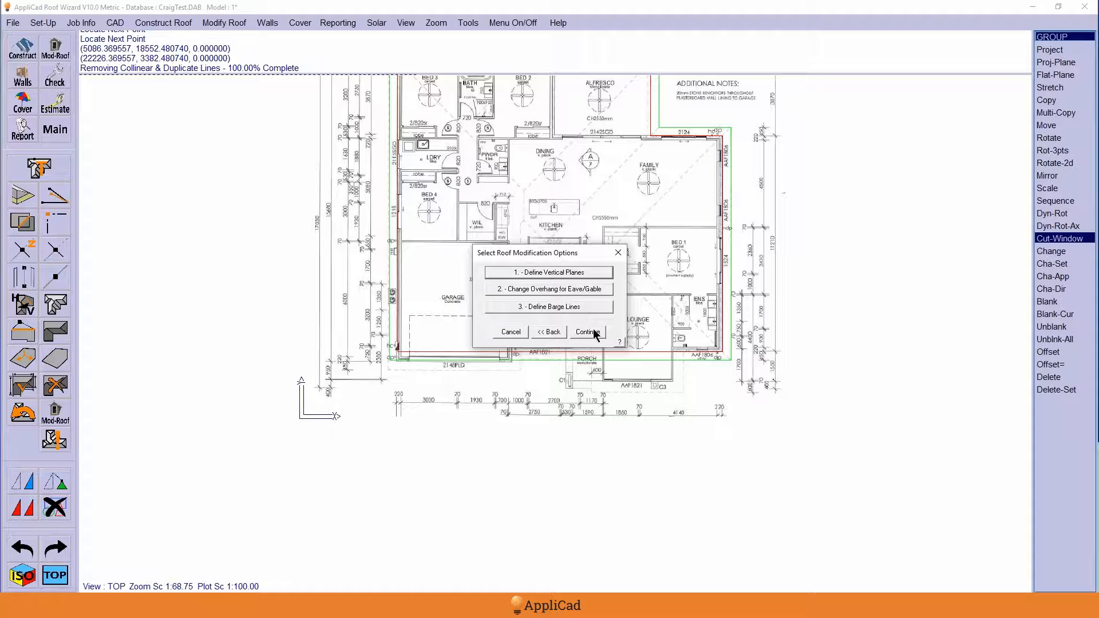
left_click(591, 332)
scroll(503, 402, "down", 1)
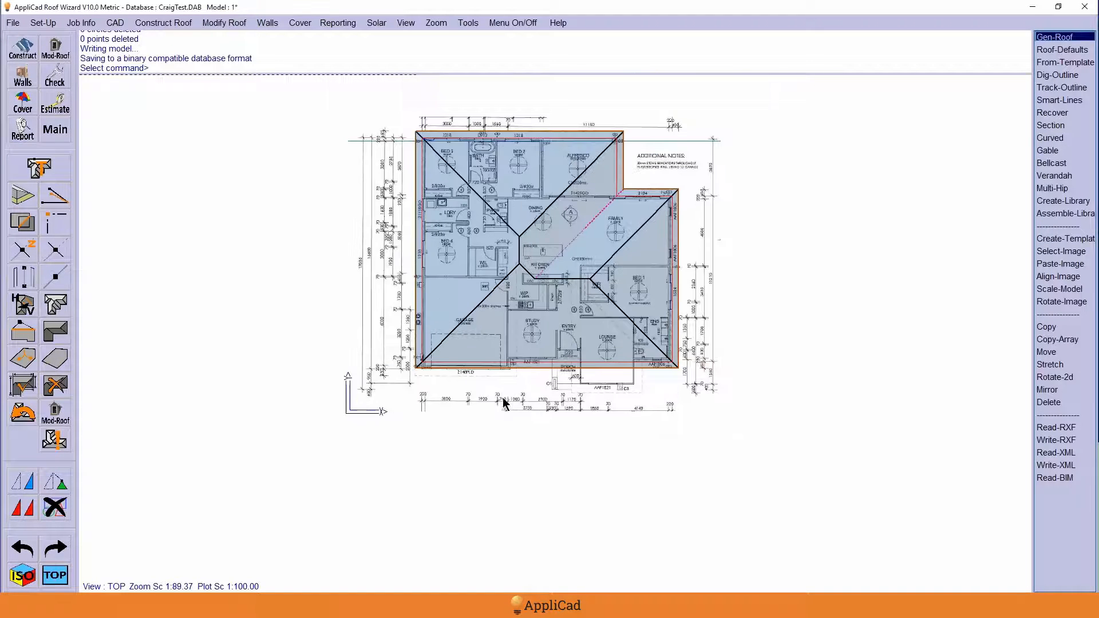
scroll(534, 228, "up", 1)
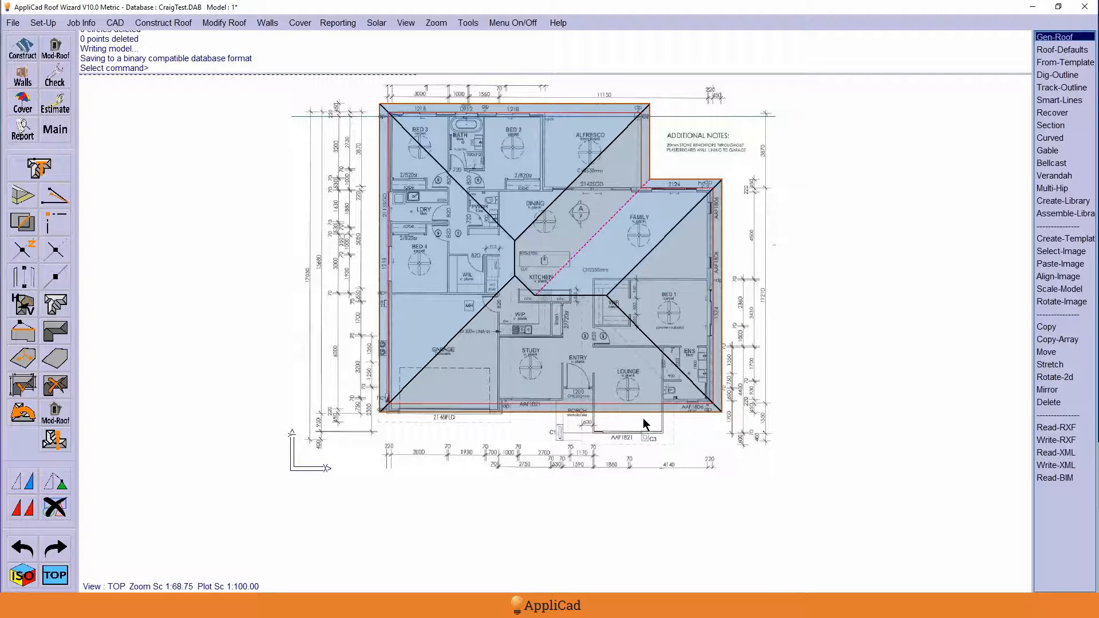
right_click(405, 380)
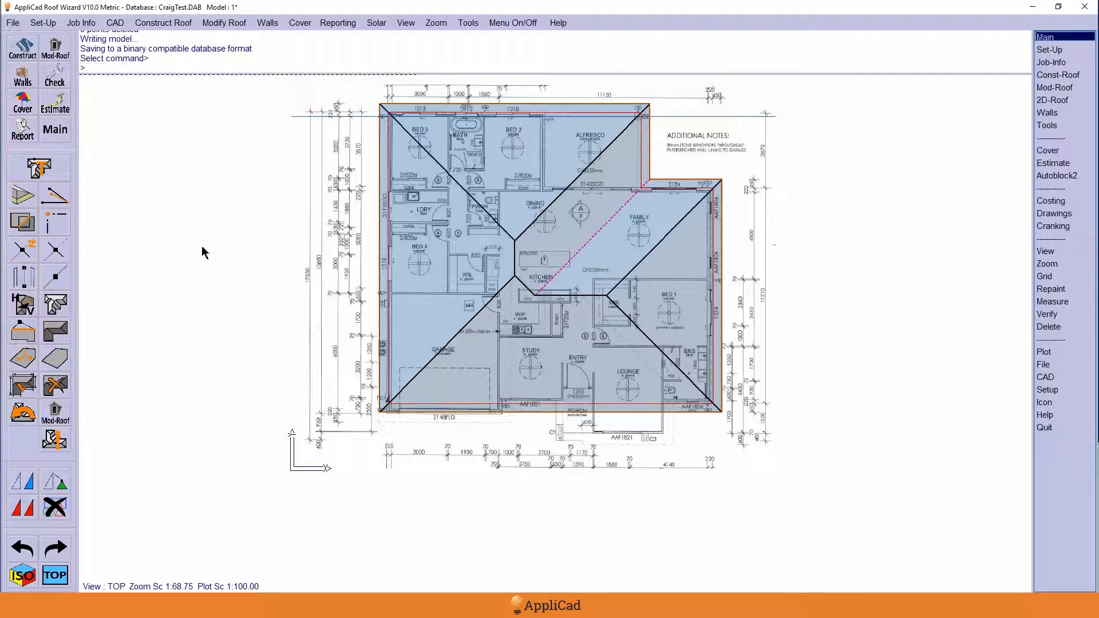
Start a second tracked outline at the roof's garage corner and digitise about 8360 mm along the side eave towards Bed 4.
left_click(39, 170)
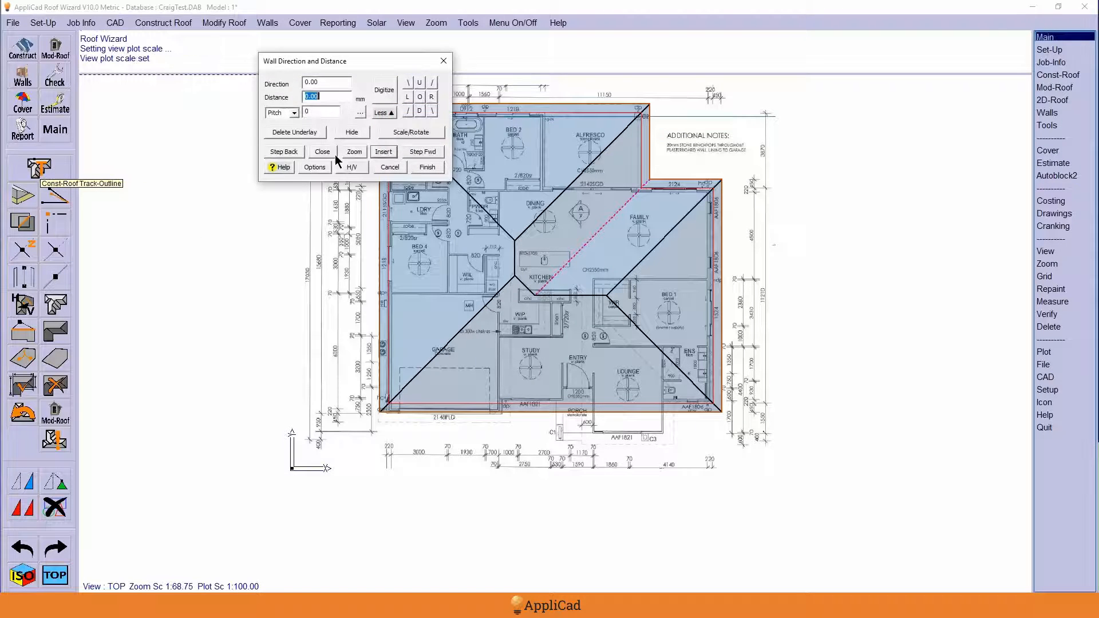
left_click(387, 93)
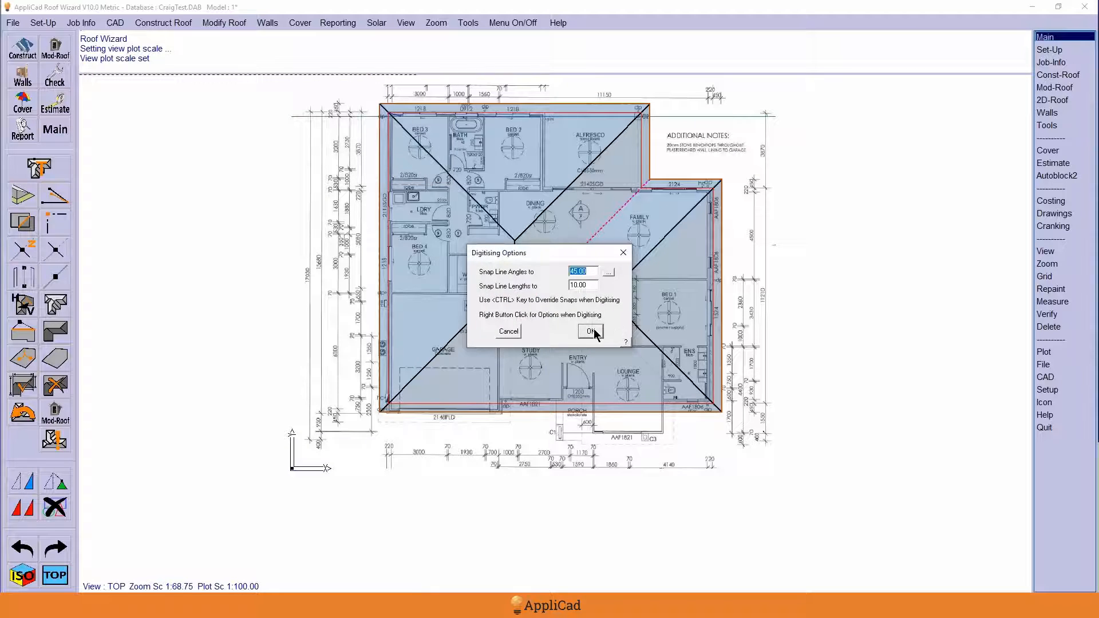
left_click(593, 331)
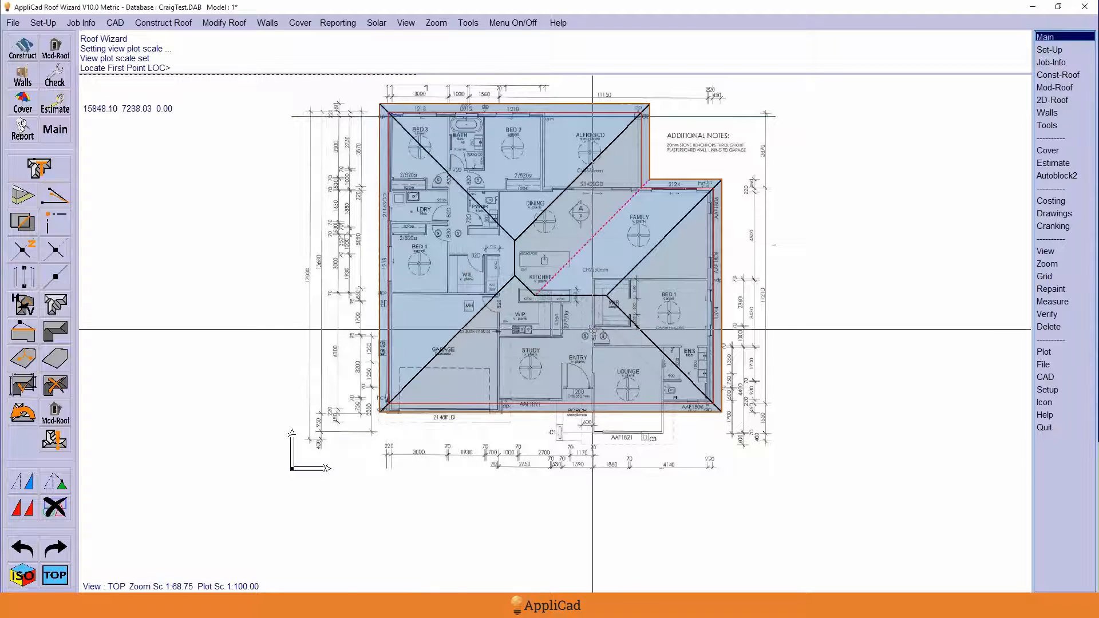
left_click(378, 413)
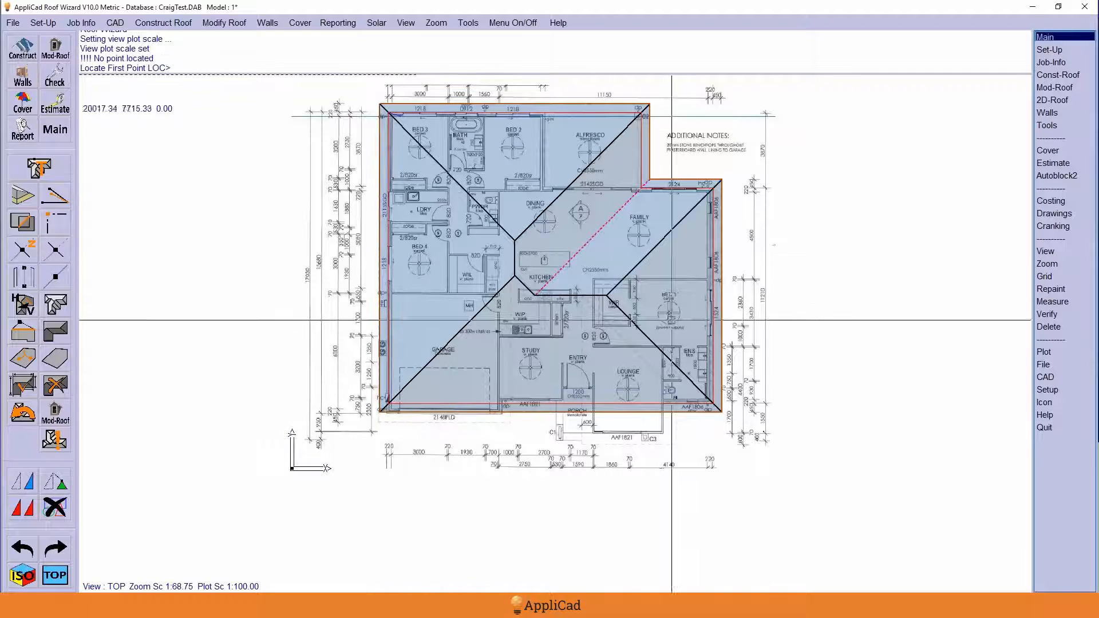
middle_click(380, 411)
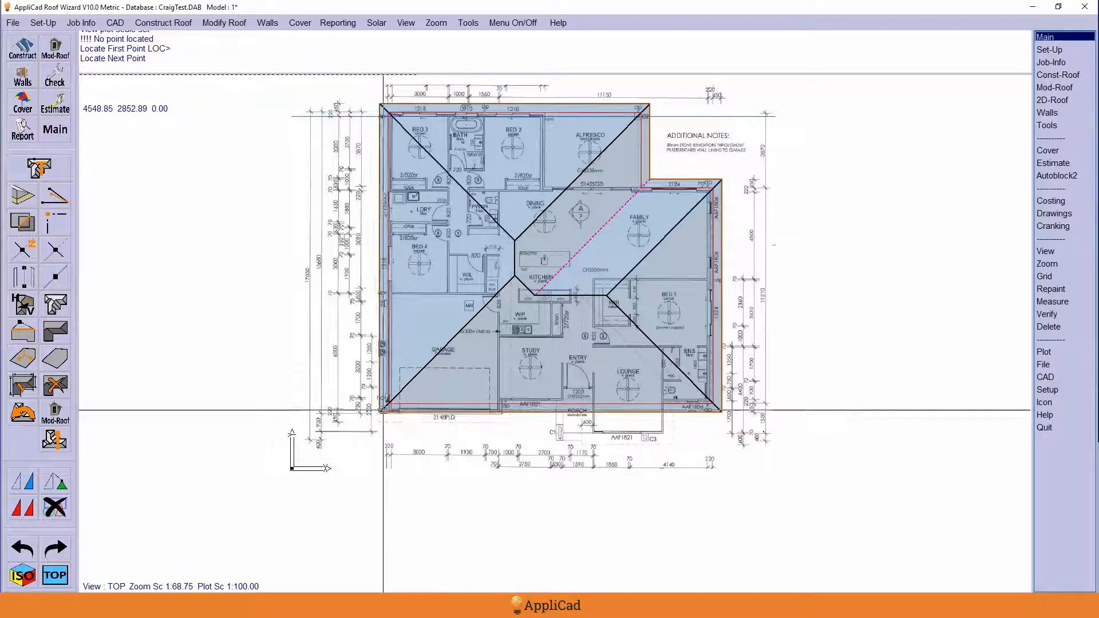
middle_click(382, 253)
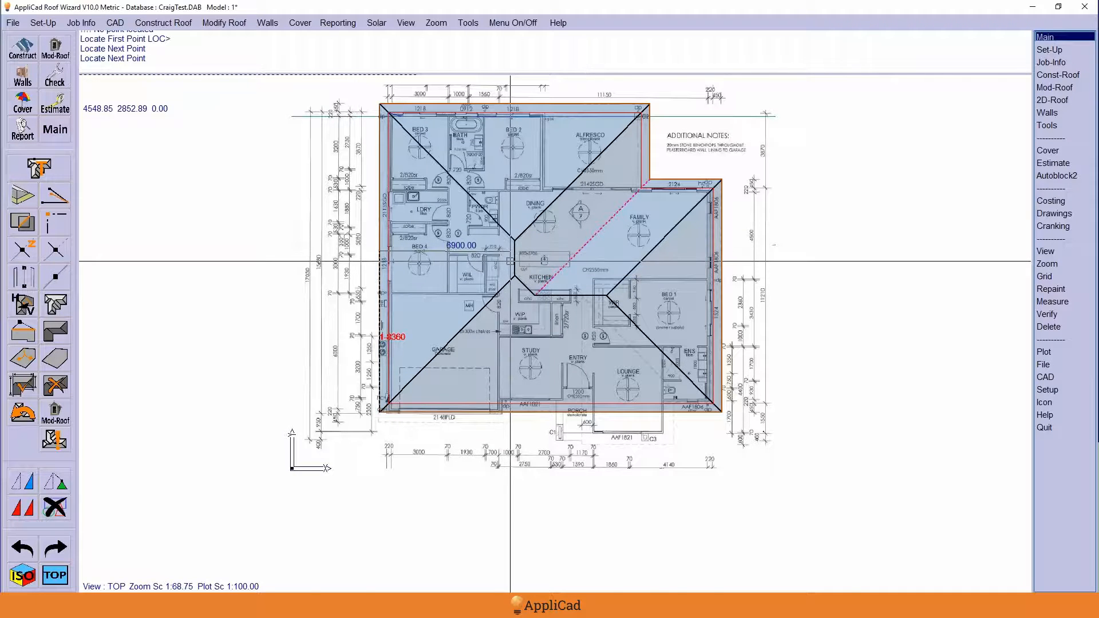
Digitise a side about 6920 mm long across to the short ridge and close the outline as a rectangle over the garage.
scroll(509, 260, "up", 3)
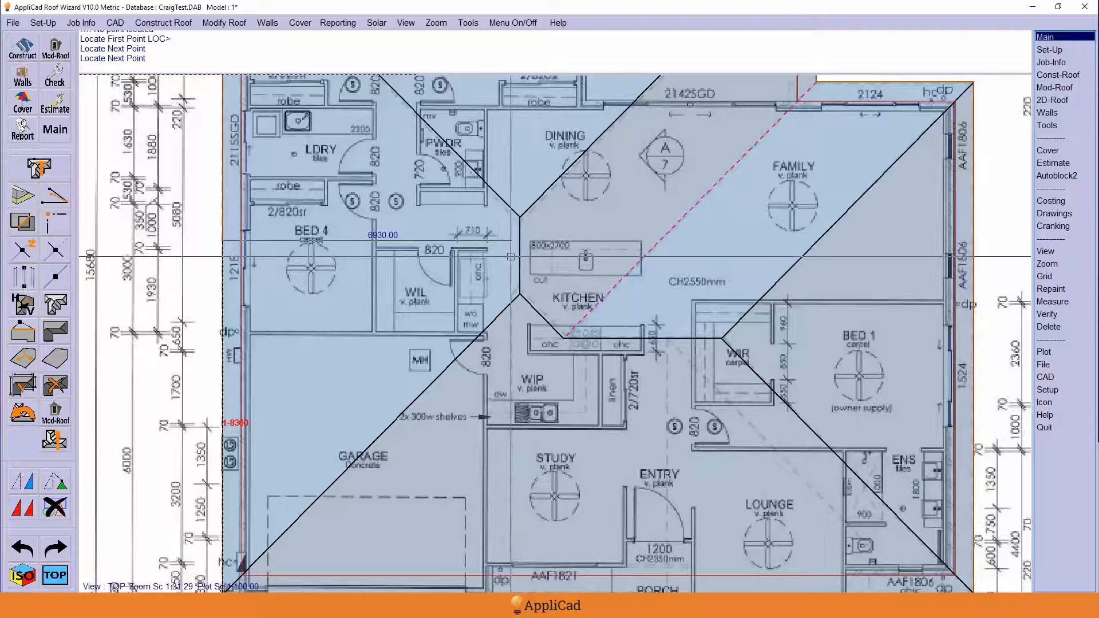
scroll(549, 246, "down", 3)
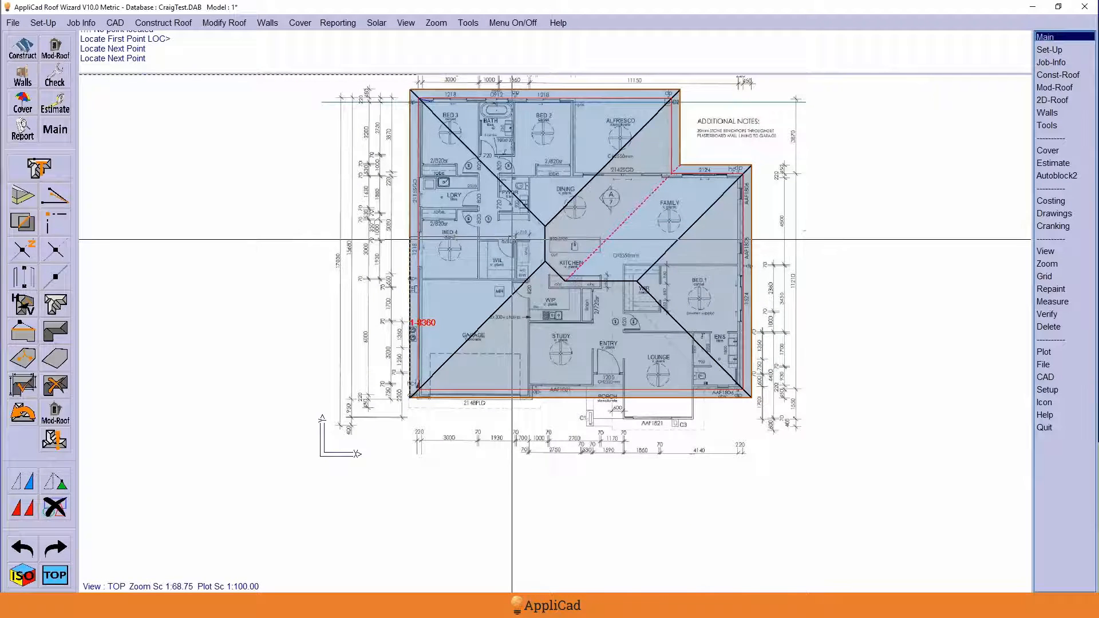
scroll(537, 238, "up", 3)
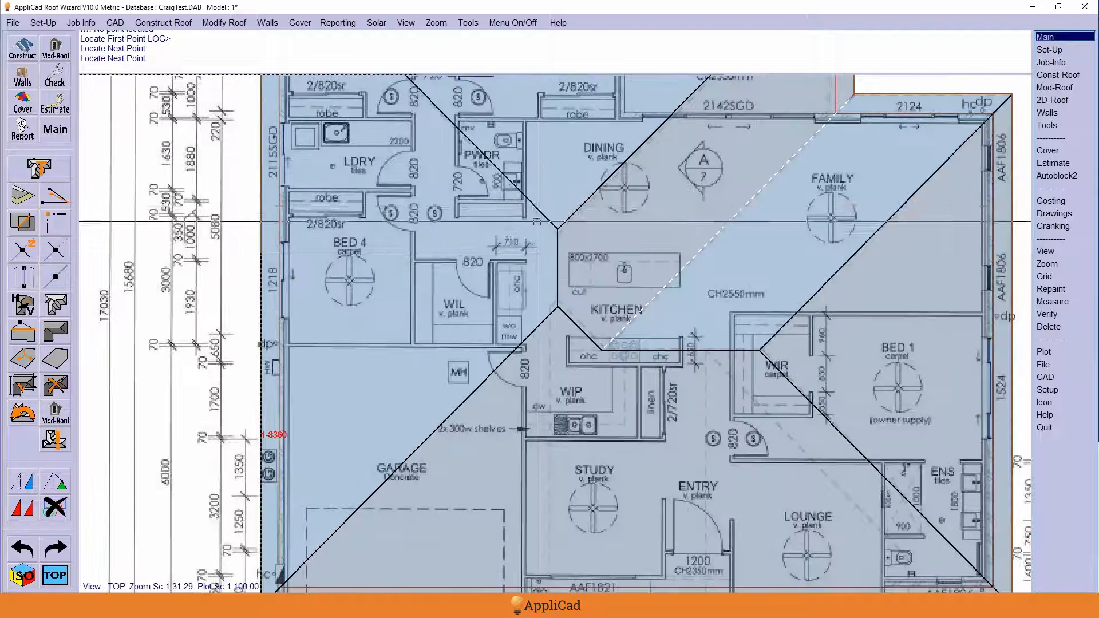
left_click(550, 256)
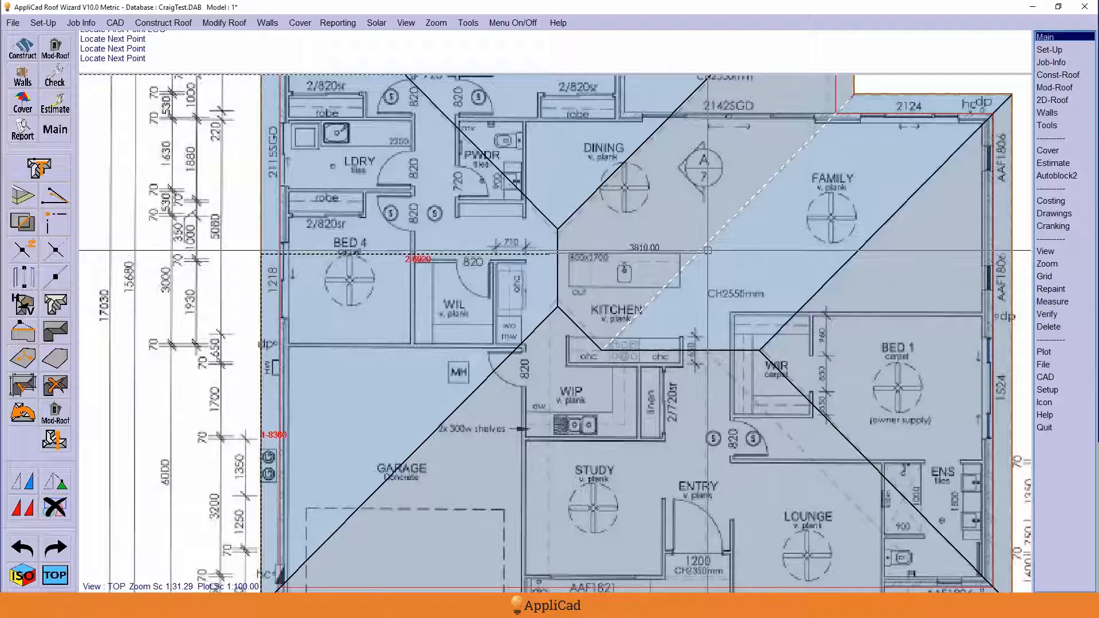
scroll(549, 257, "down", 2)
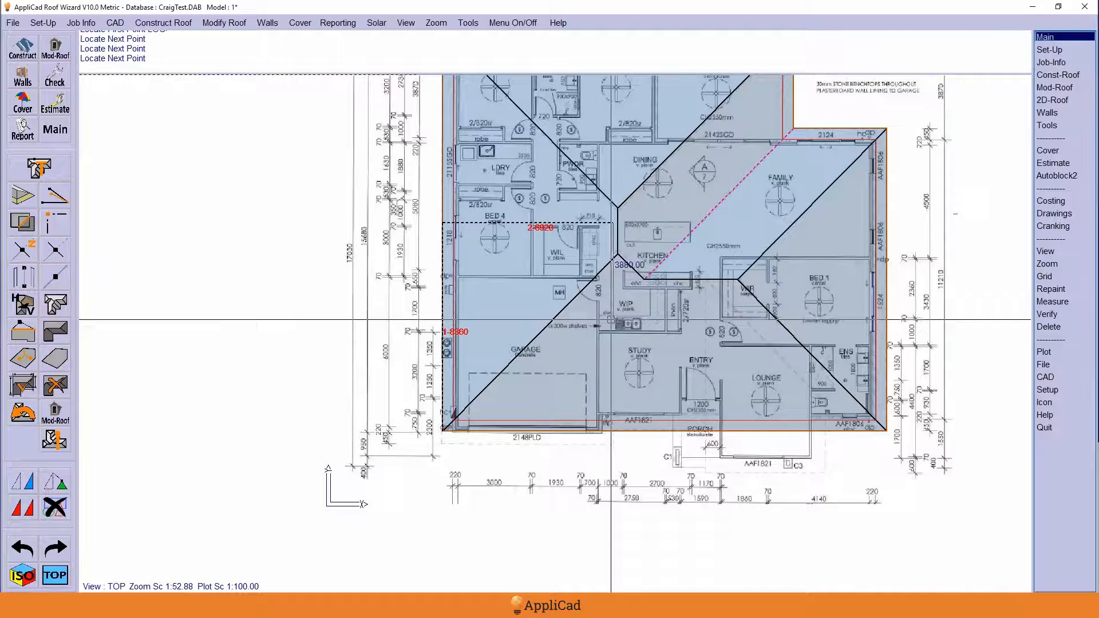
right_click(592, 316)
left_click(548, 220)
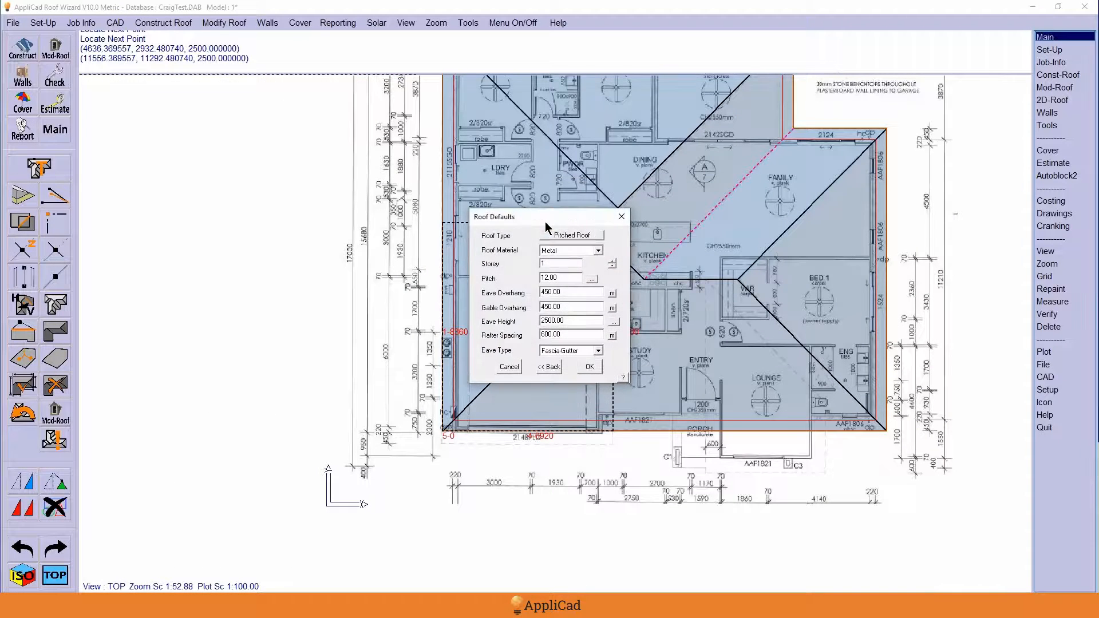
Set the garage section's roof type to Single Slope Roof with a 0 mm eave overhang.
left_click(566, 235)
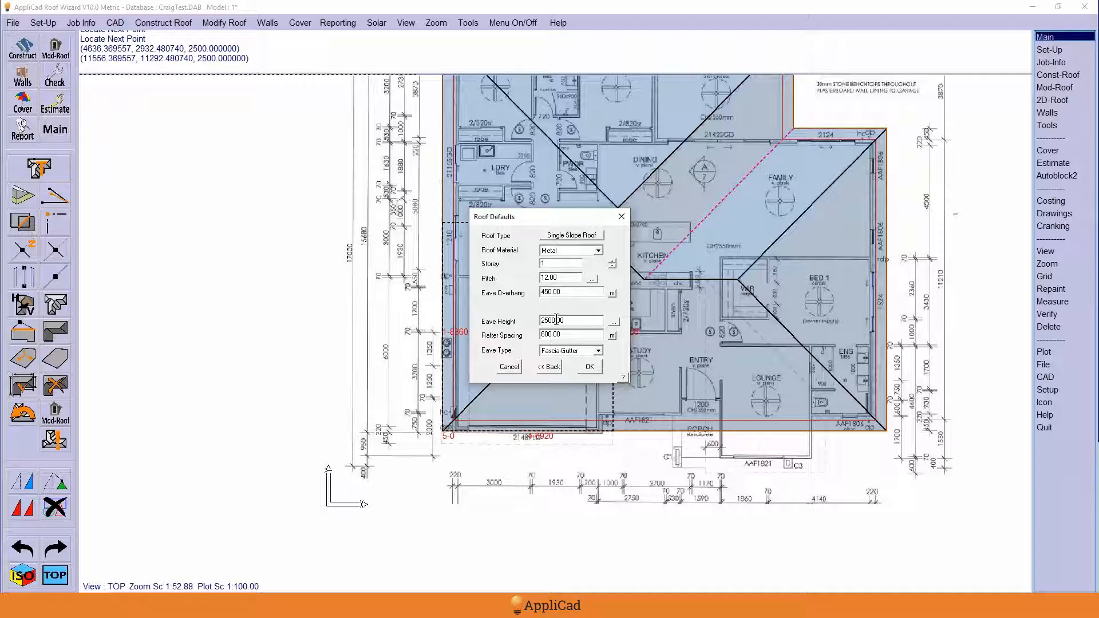
left_click(589, 368)
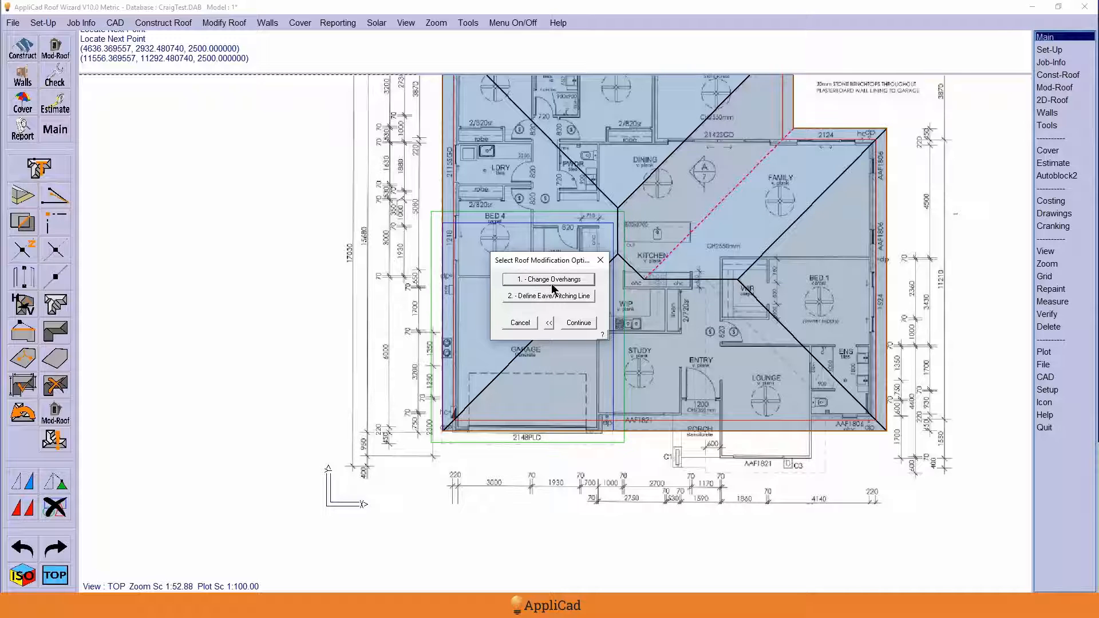
left_click(549, 324)
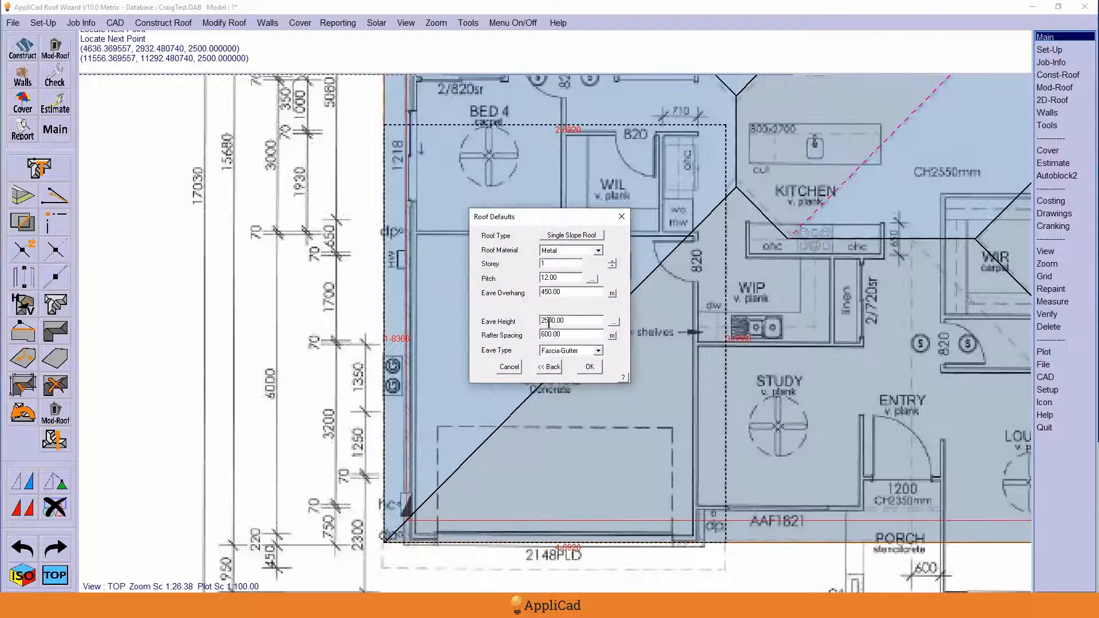
left_click(565, 292)
double_click(565, 292)
type("0")
left_click(592, 366)
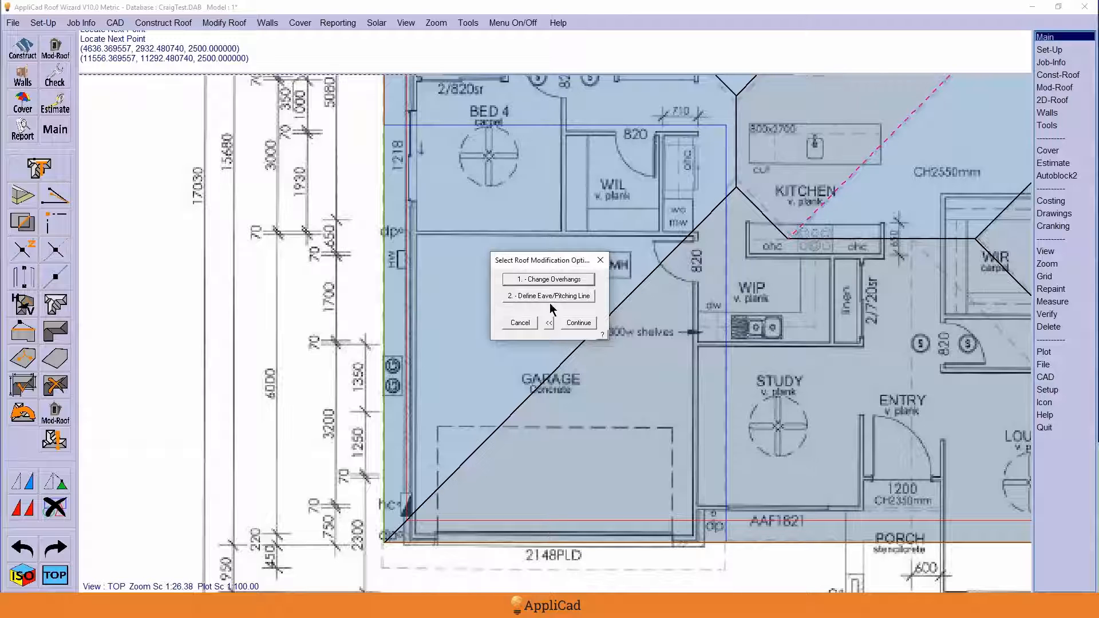
Change the overhang of the garage section's front line to 450 mm.
left_click(548, 279)
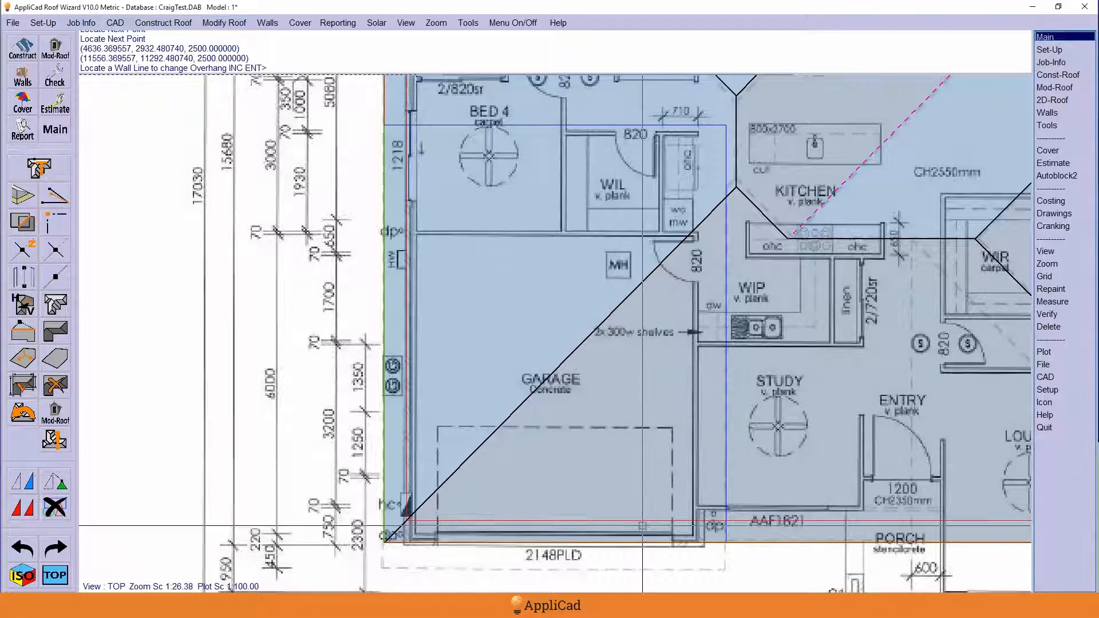
left_click(630, 541)
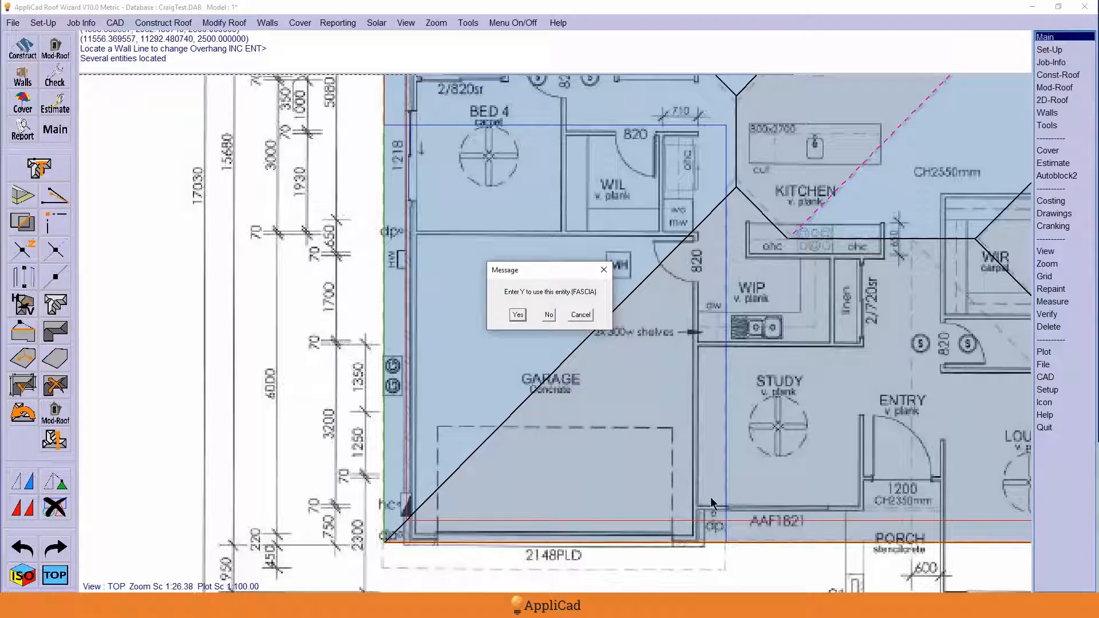
left_click(548, 315)
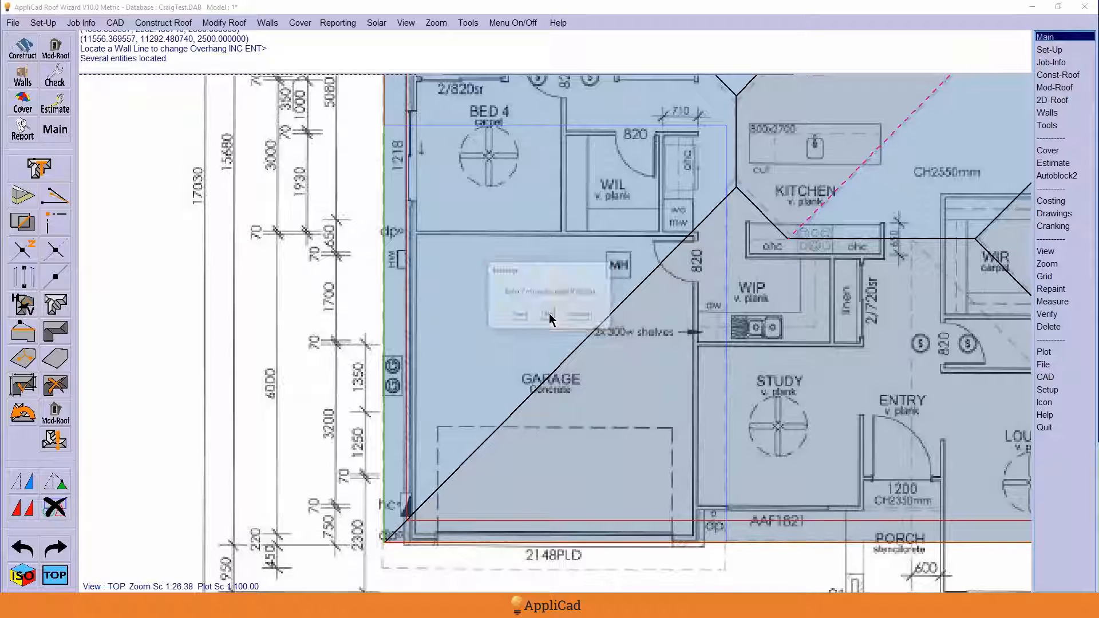
left_click(517, 315)
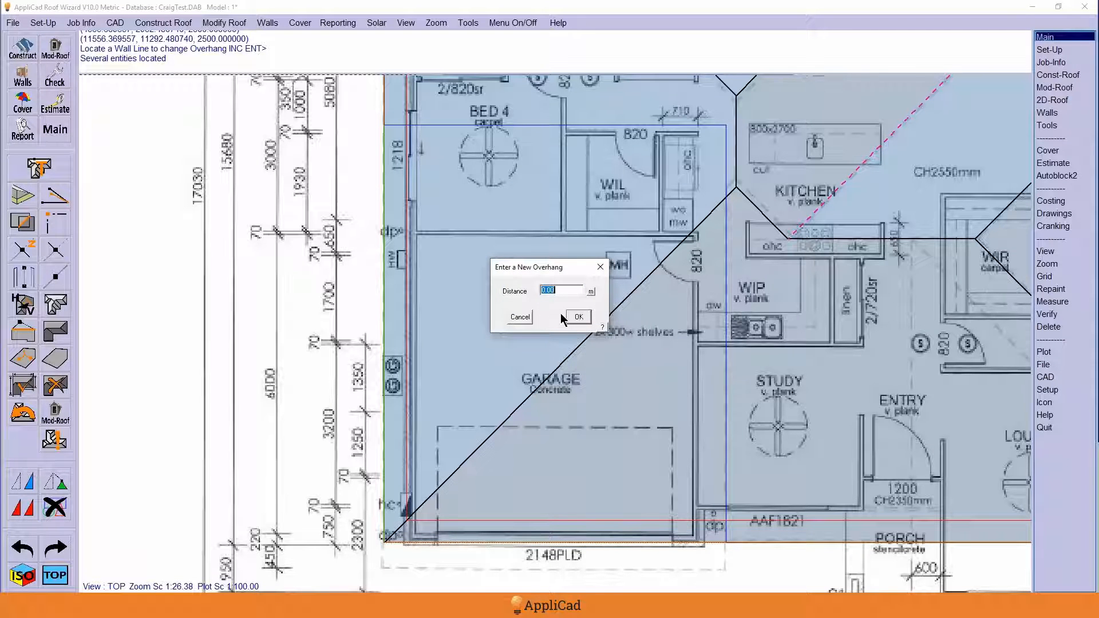
type("450")
left_click(578, 317)
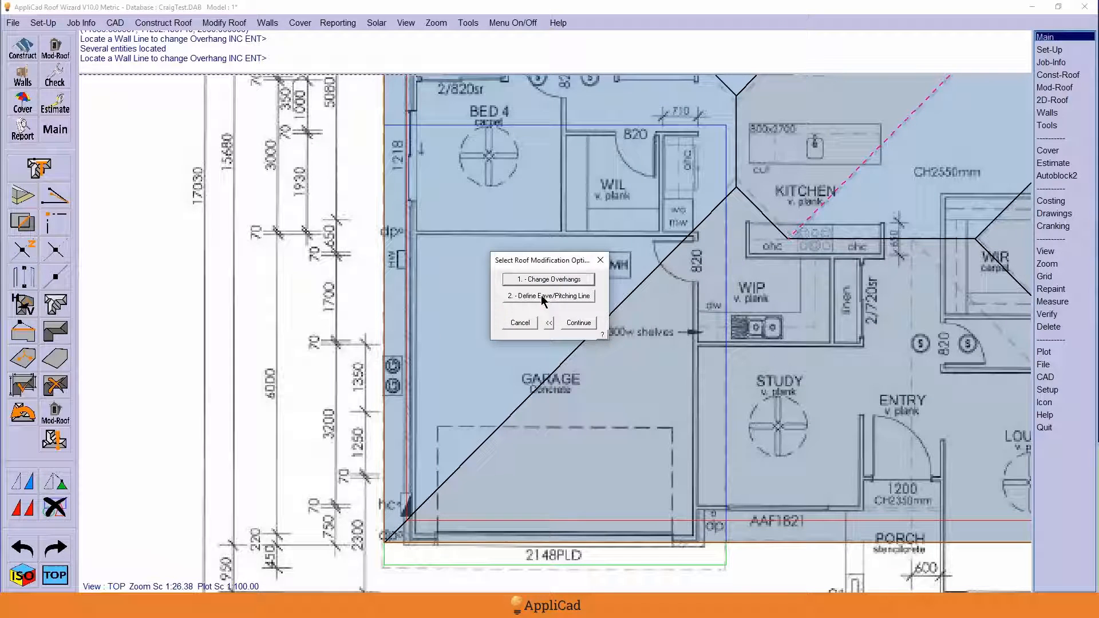
Define the garage's outer side eave as the pitching line and generate the single-slope roof.
left_click(543, 295)
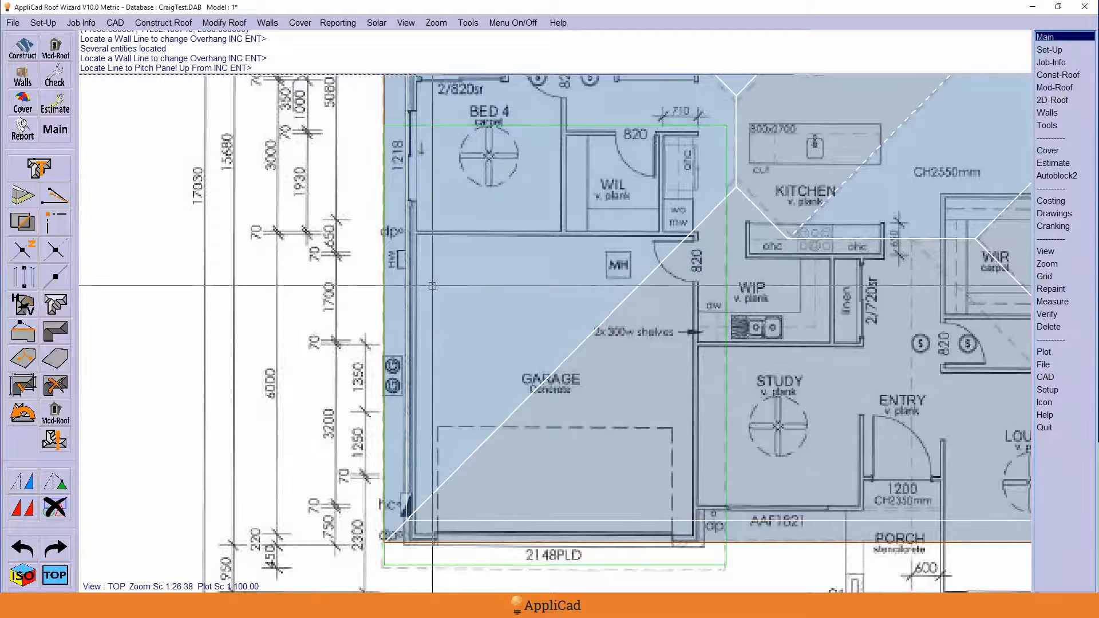
left_click(483, 307)
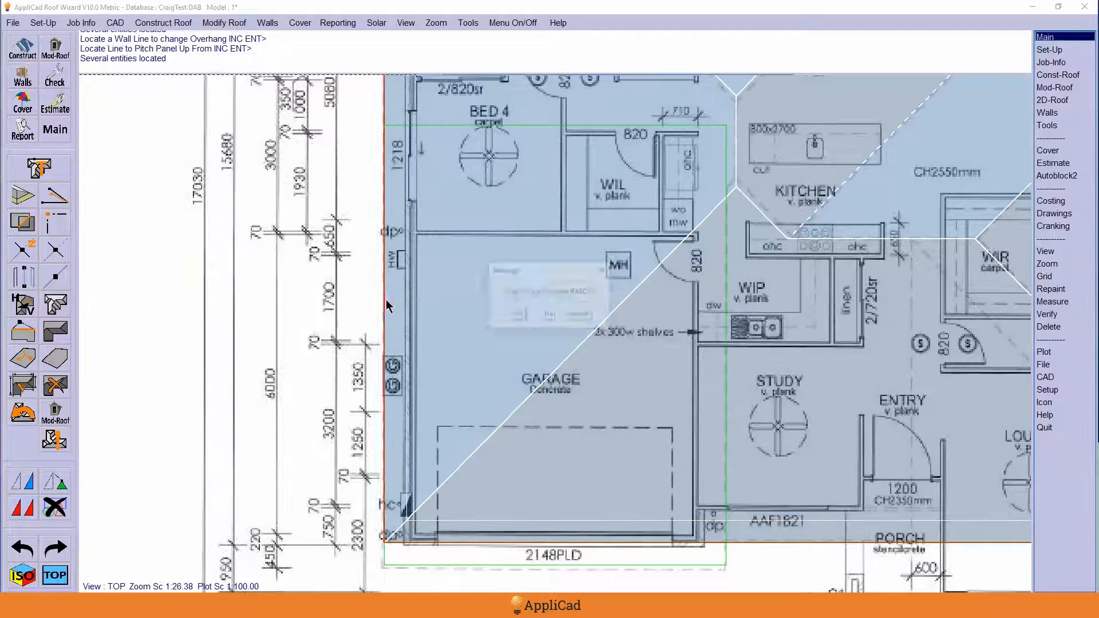
left_click(517, 315)
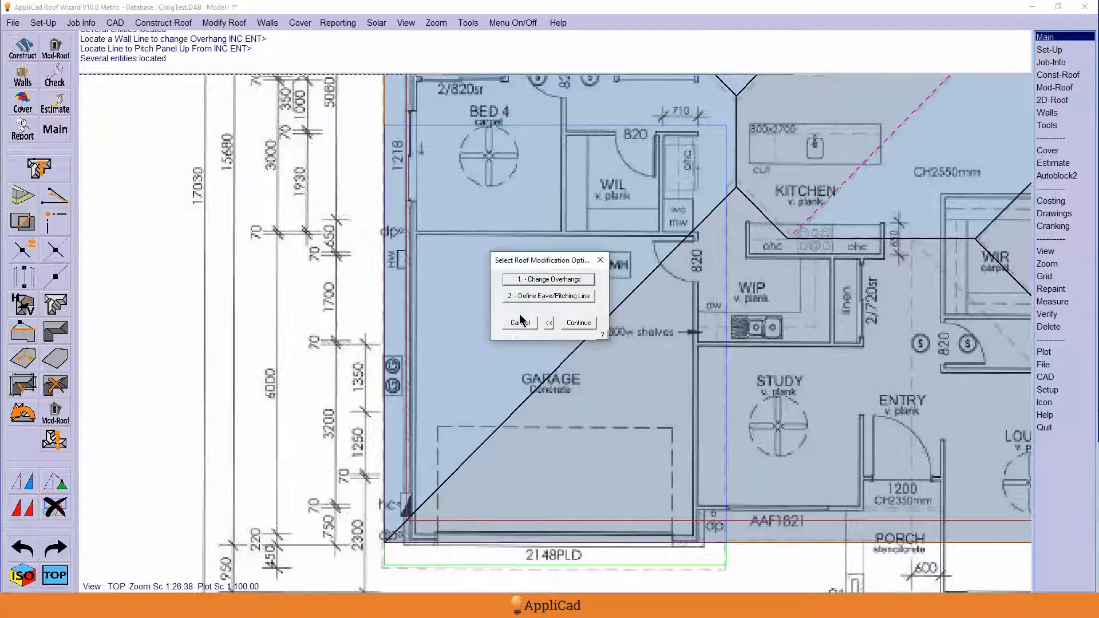
left_click(578, 322)
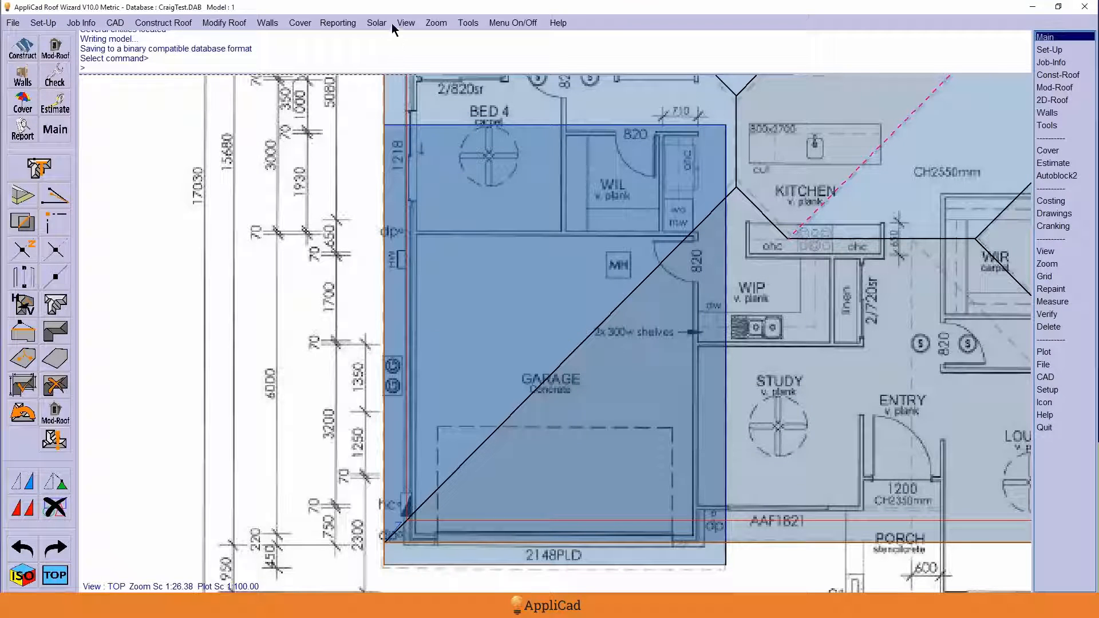
Check the roof from the front, then start a tracked outline at the Lounge's ensuite-side front corner and digitise about 3720 mm along its front wall.
left_click(406, 22)
left_click(413, 53)
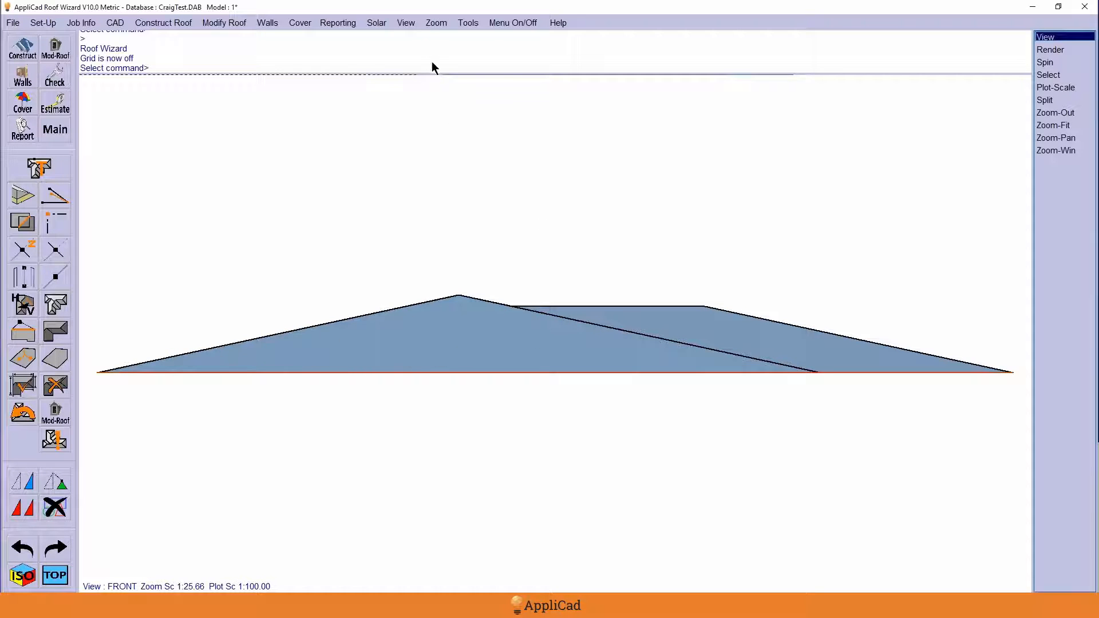
left_click(403, 24)
left_click(403, 38)
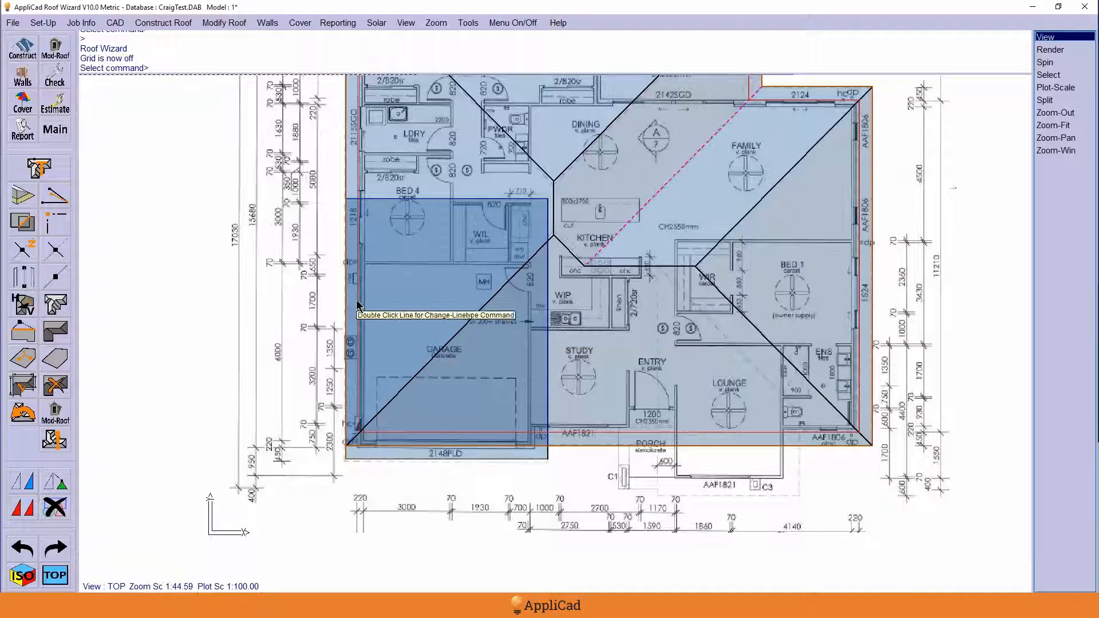
left_click(38, 168)
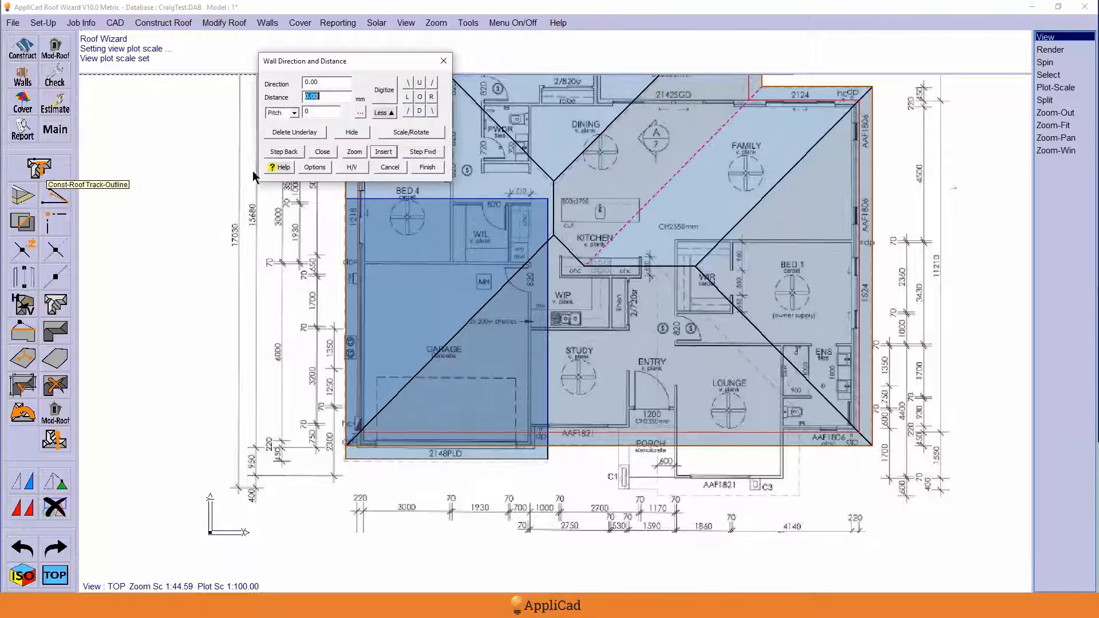
left_click(386, 91)
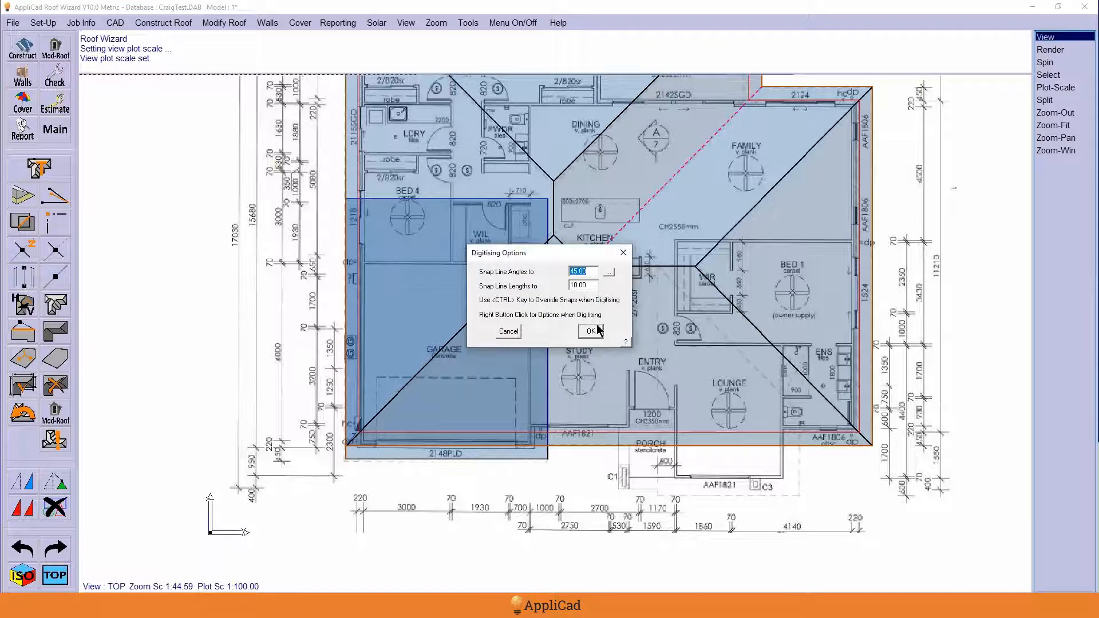
left_click(595, 331)
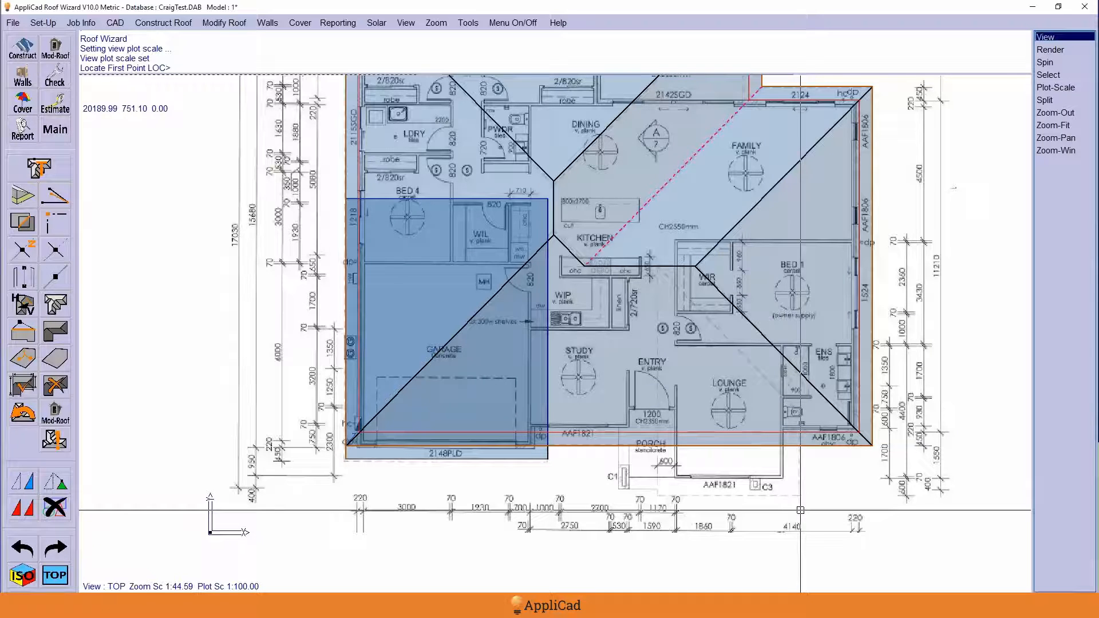
scroll(799, 509, "up", 4)
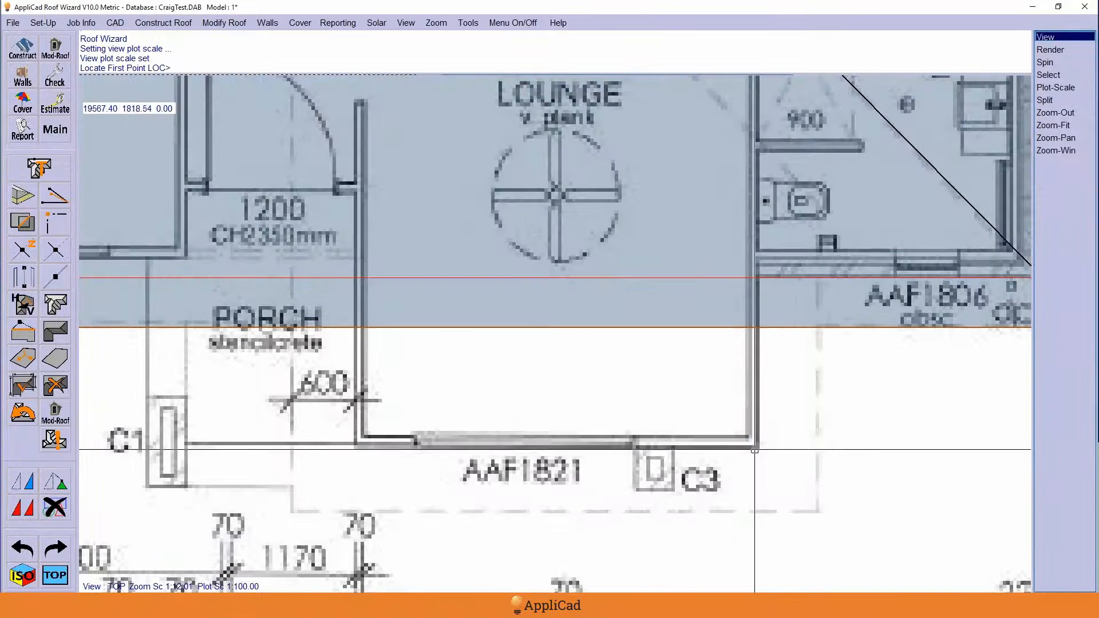
left_click(757, 448)
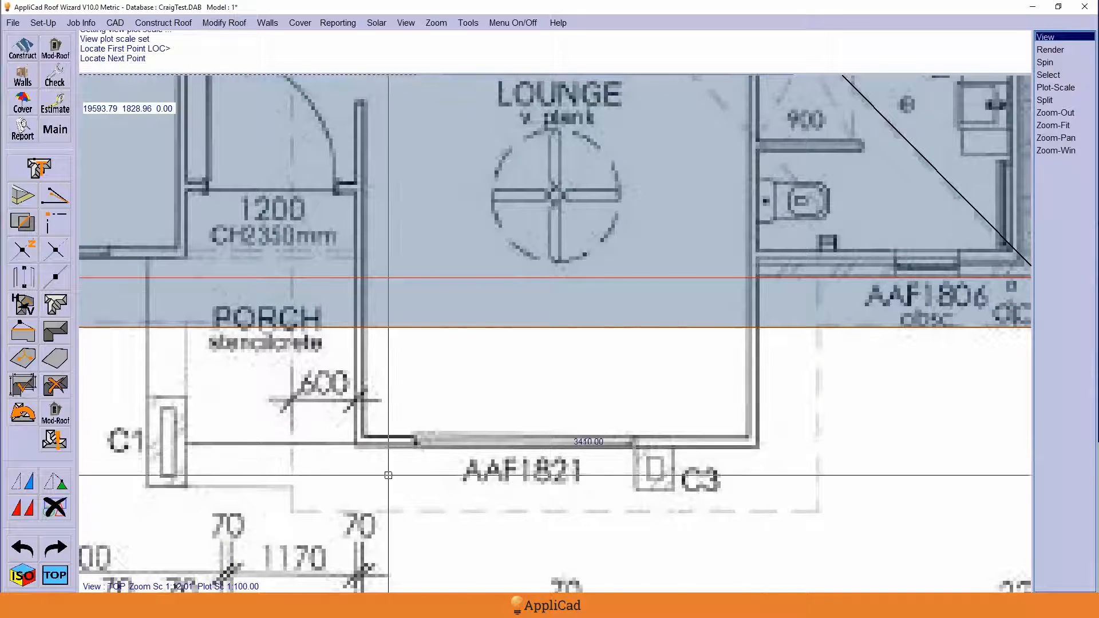
left_click(354, 451)
Digitise a side about 7930 mm long from the Lounge's porch-side corner back past the WIR and close the outline square.
scroll(484, 432, "down", 3)
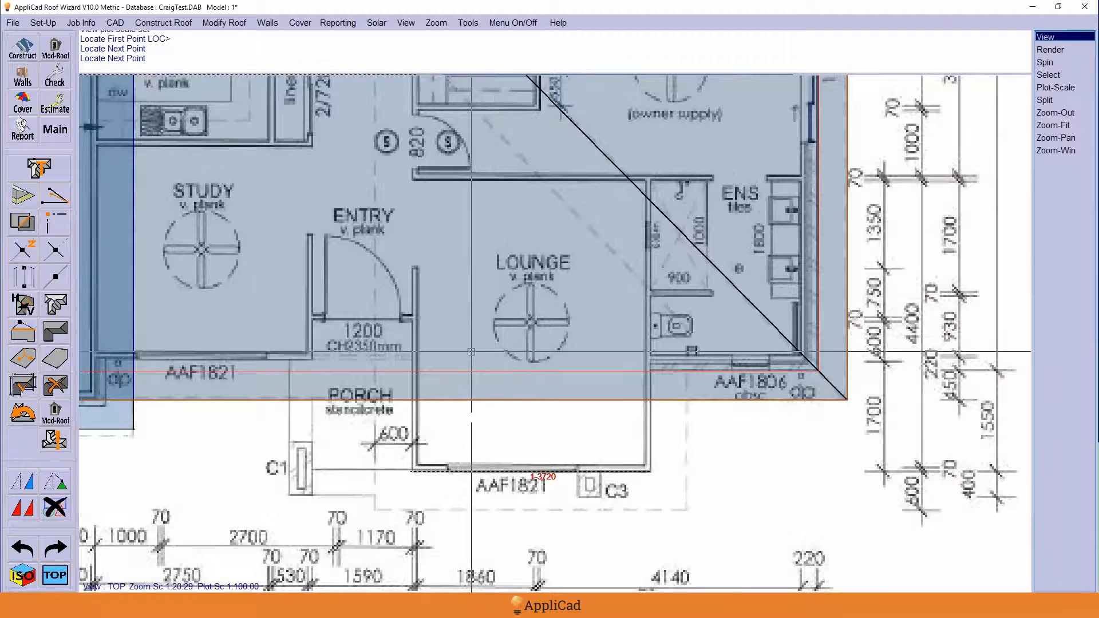
left_click(439, 137)
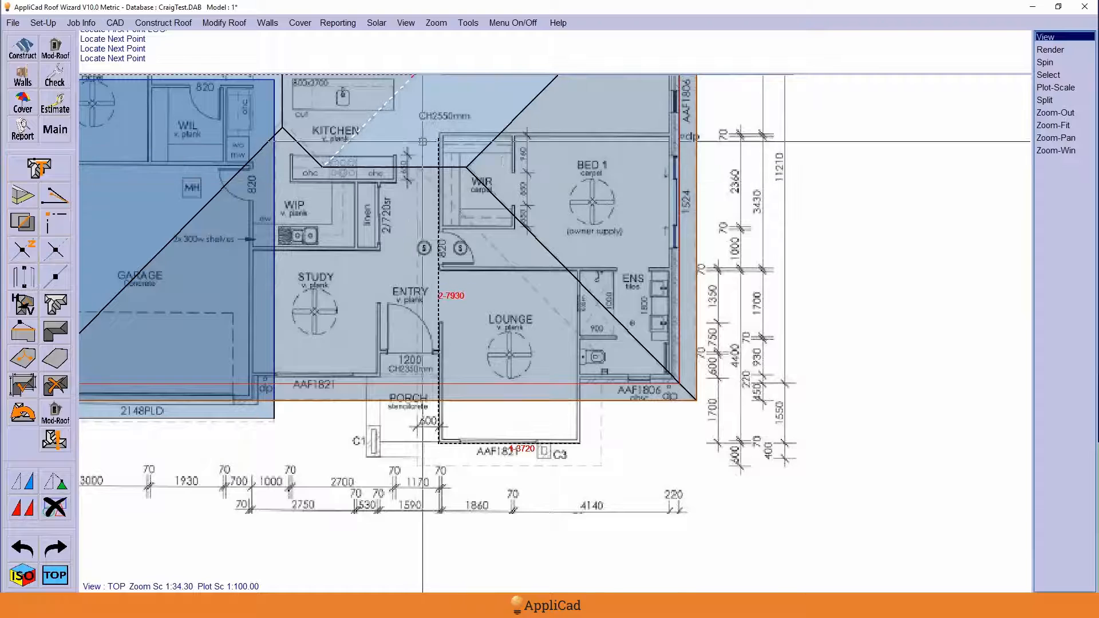
right_click(612, 242)
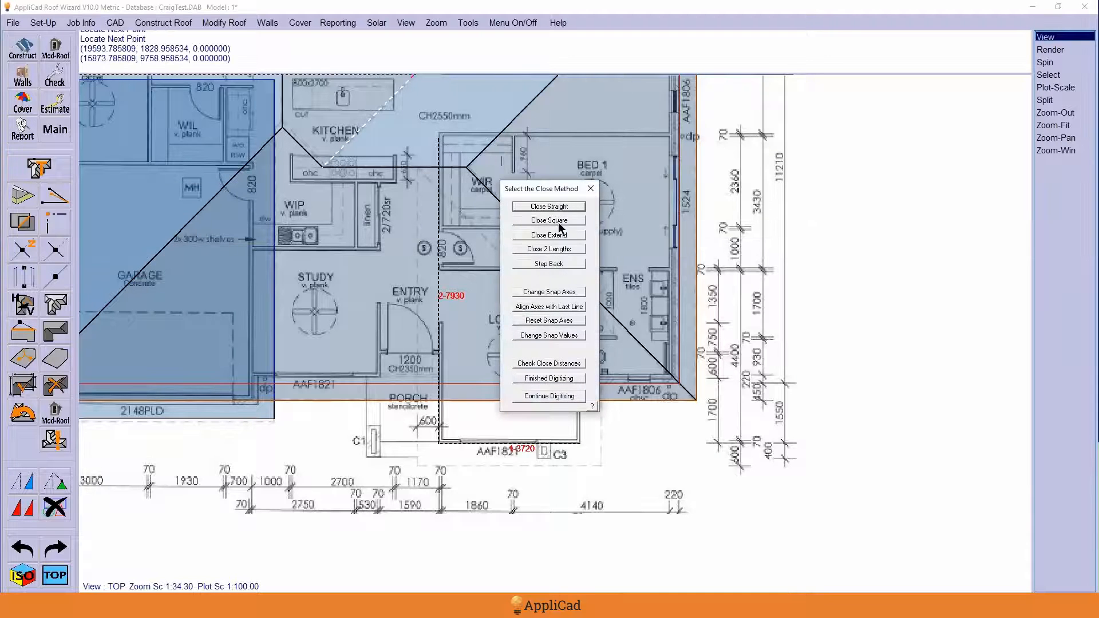
left_click(550, 221)
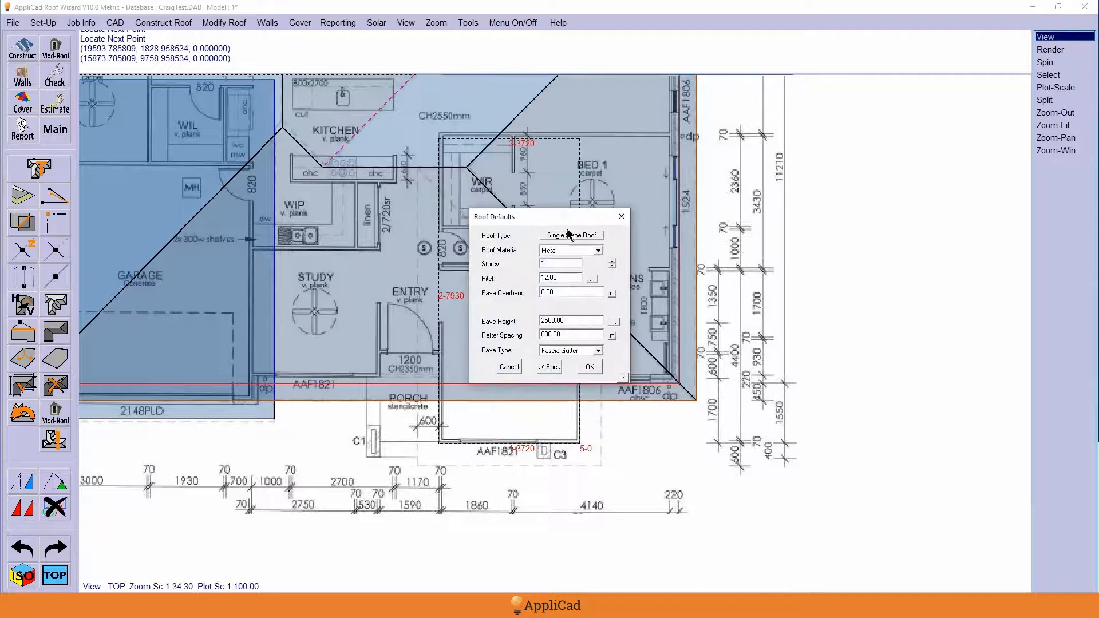
Generate the Lounge section as a single slope roof with a 450 mm eave overhang, pitched up from its ensuite-side eave.
double_click(542, 291)
type("450")
left_click(589, 367)
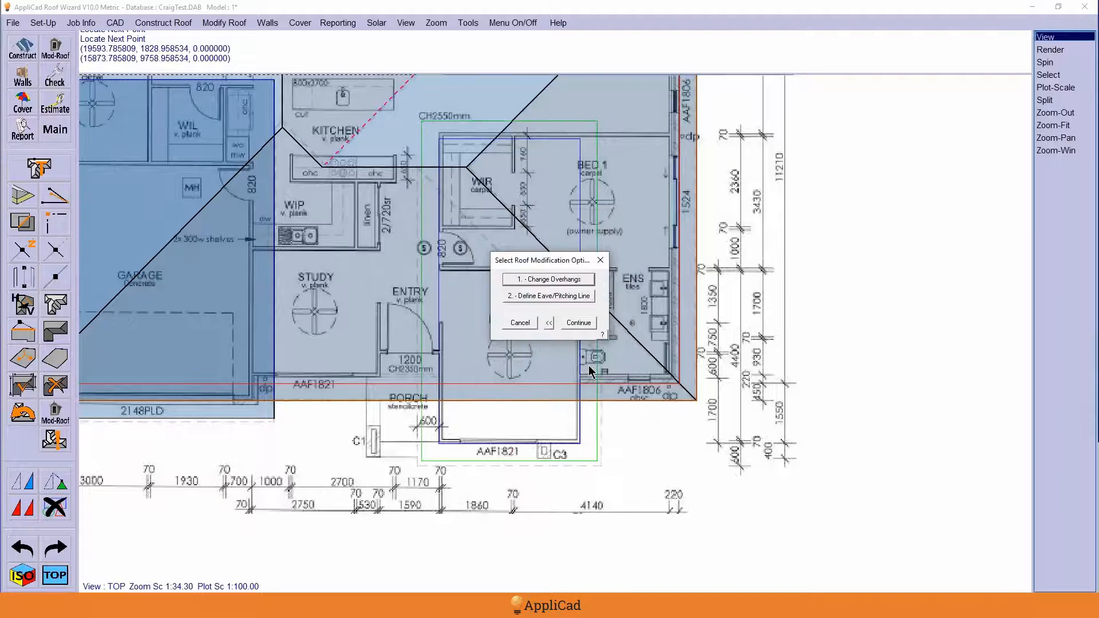
left_click(555, 298)
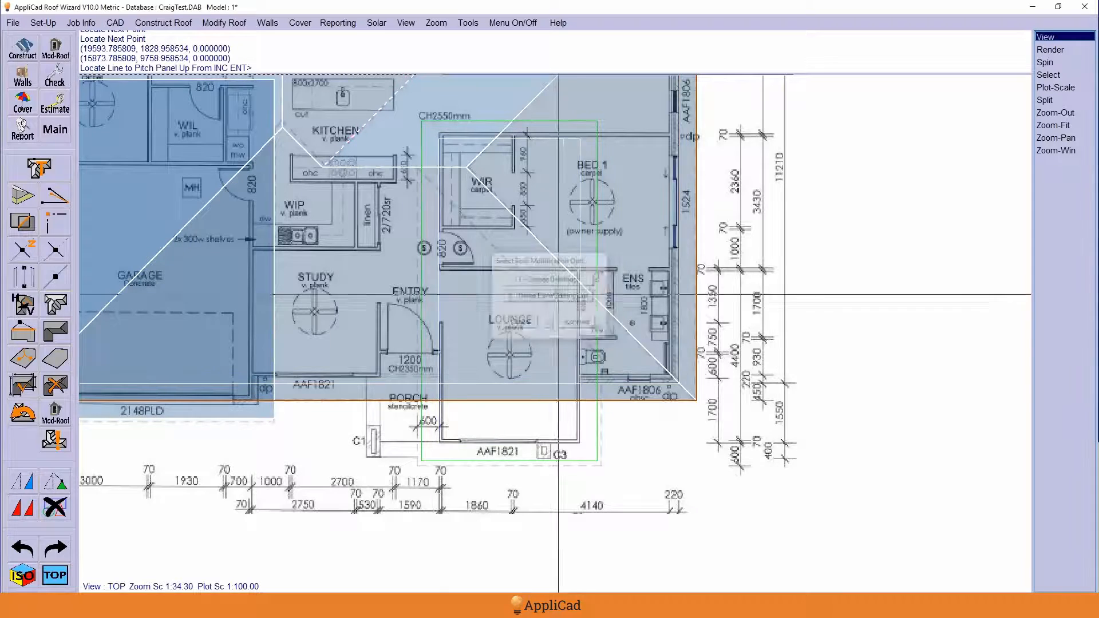
left_click(599, 411)
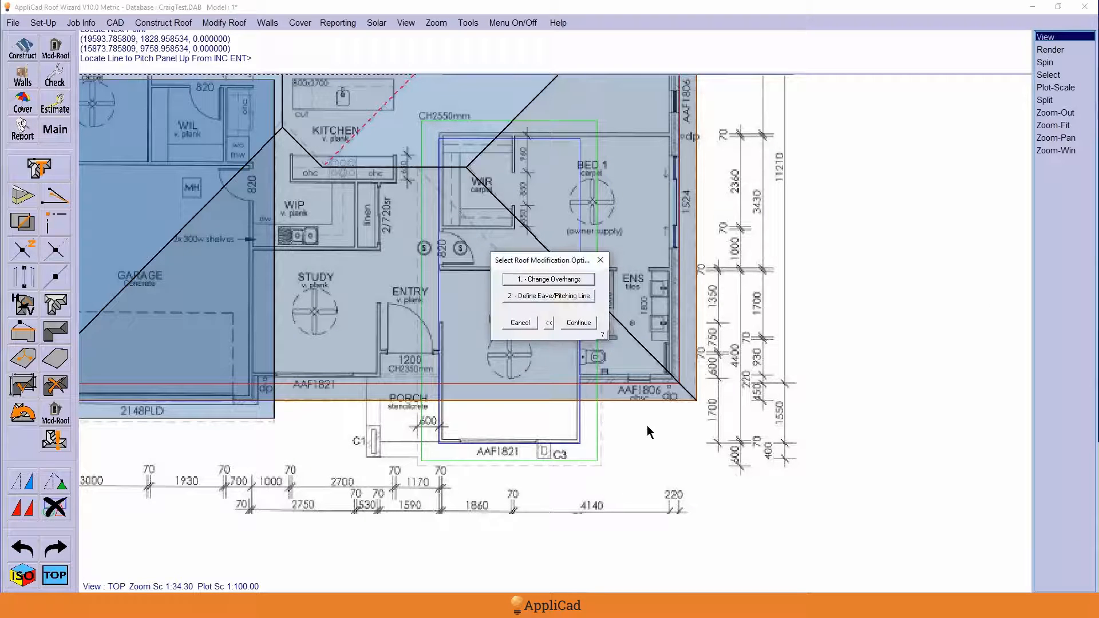
left_click(578, 322)
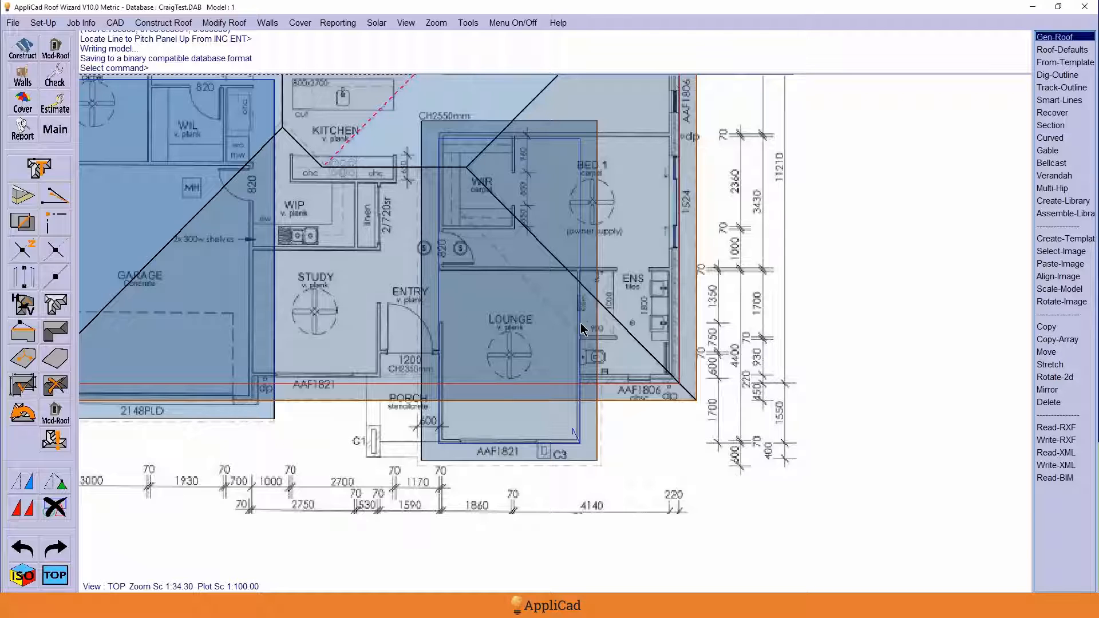
key("Escape")
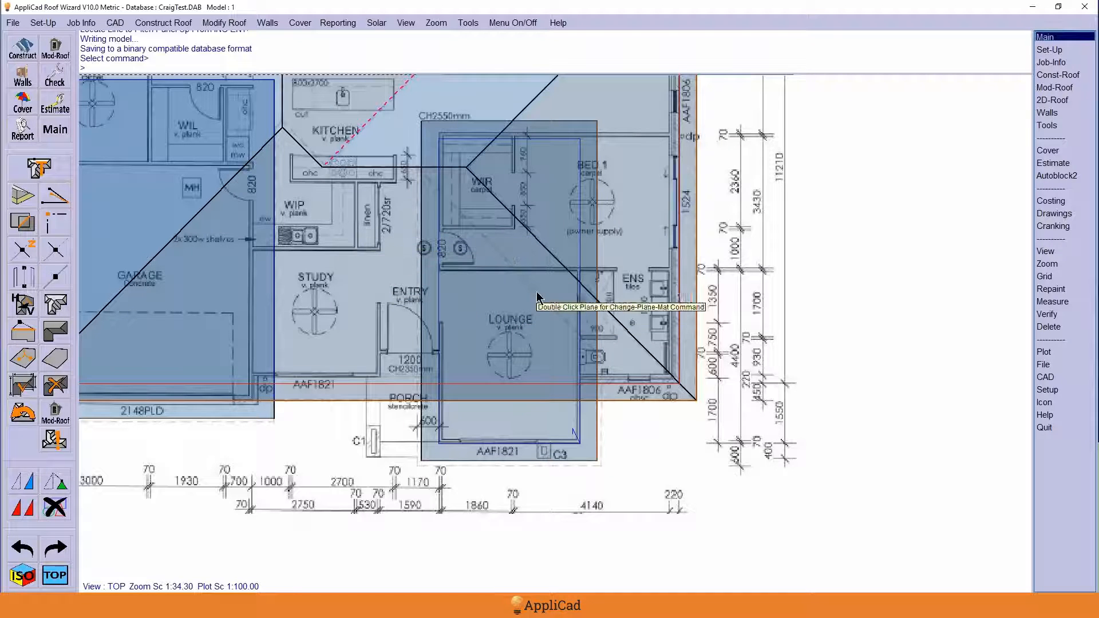
Intersect the main roof's front plane with the Lounge's single-slope plane and draw the intersection as a valley.
left_click(23, 223)
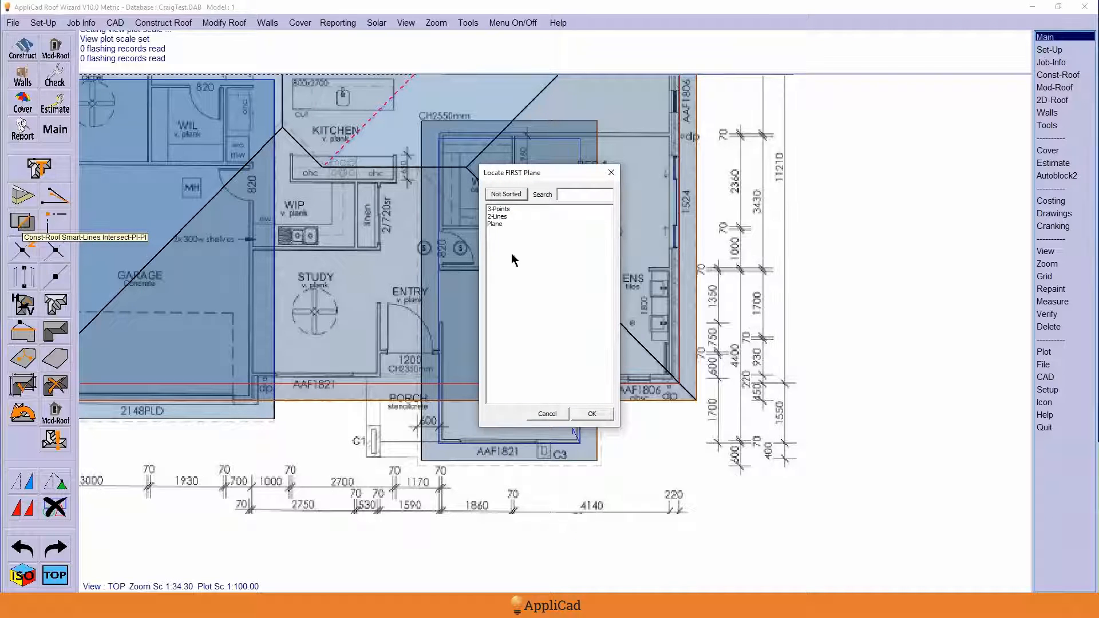
double_click(496, 224)
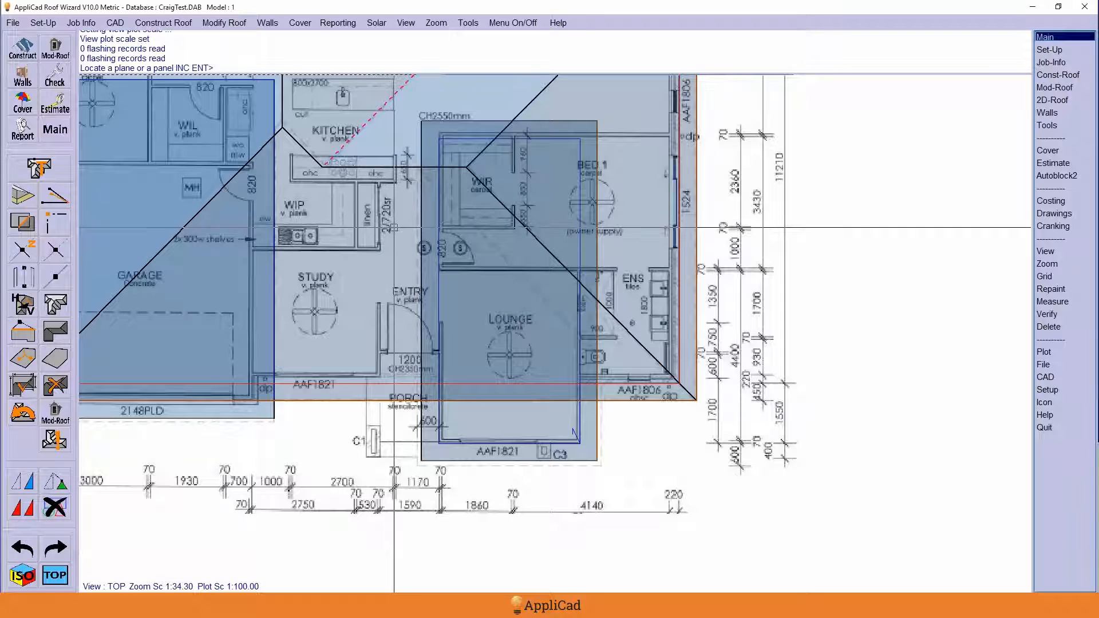
left_click(392, 229)
double_click(496, 224)
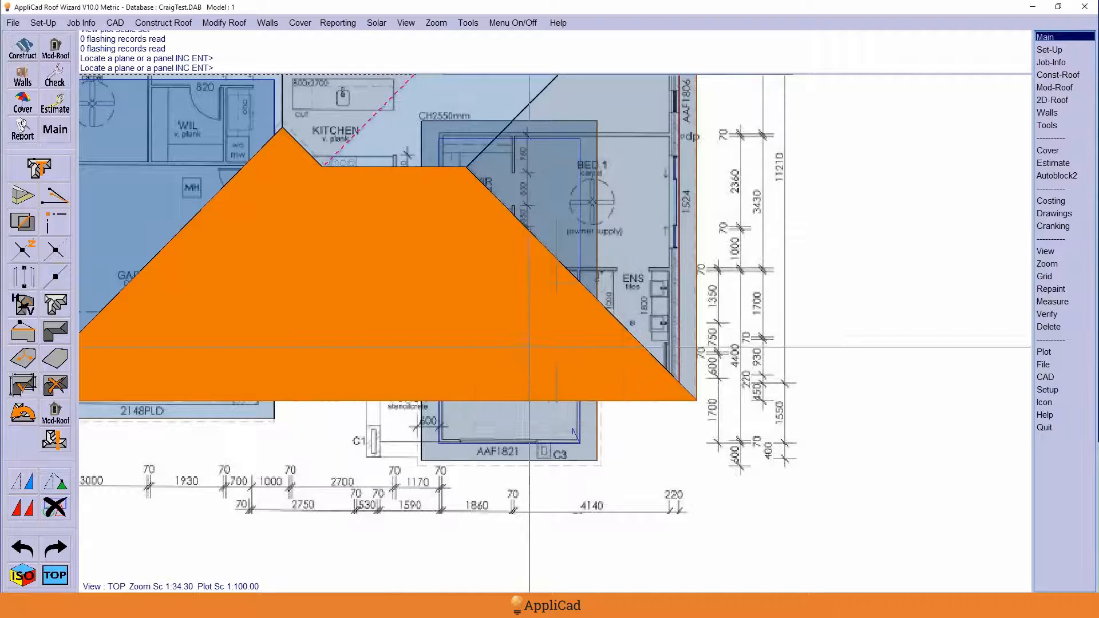
left_click(532, 433)
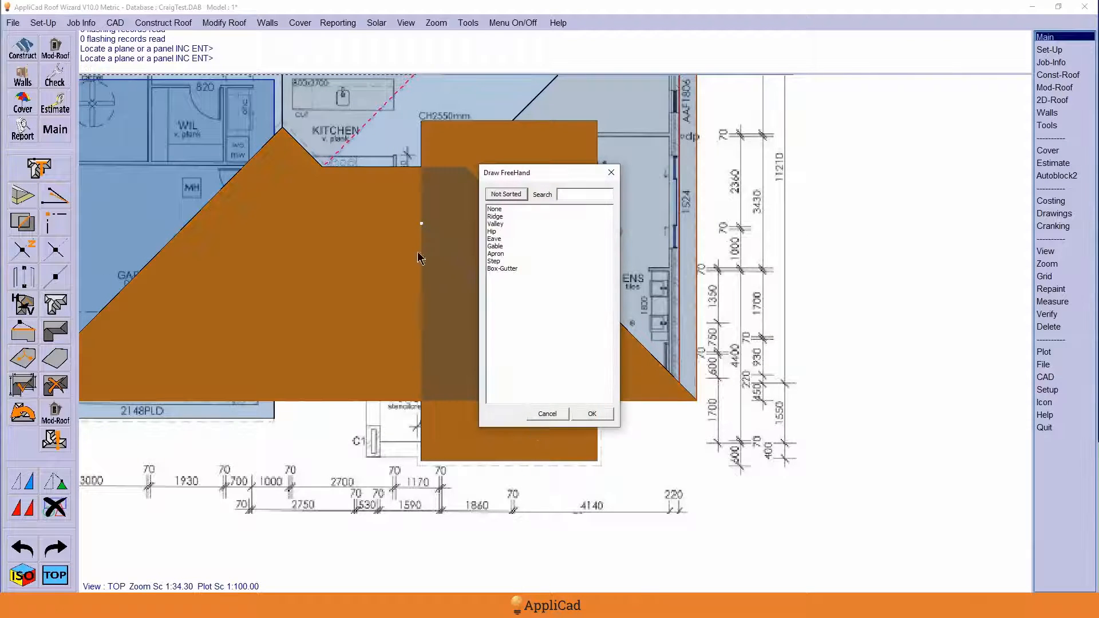
double_click(493, 224)
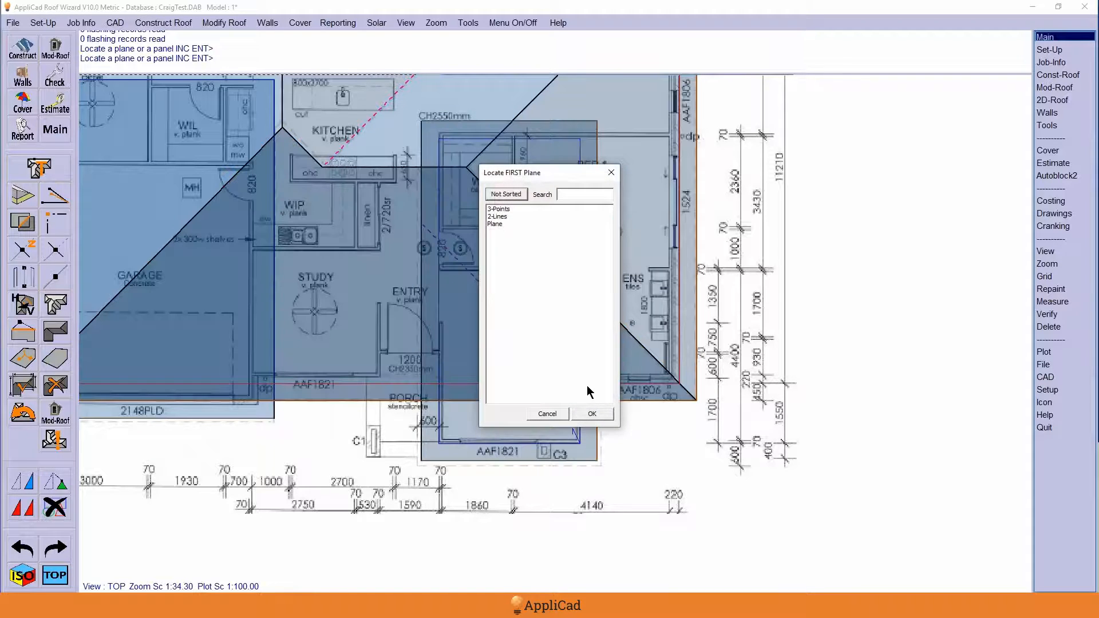
key("Escape")
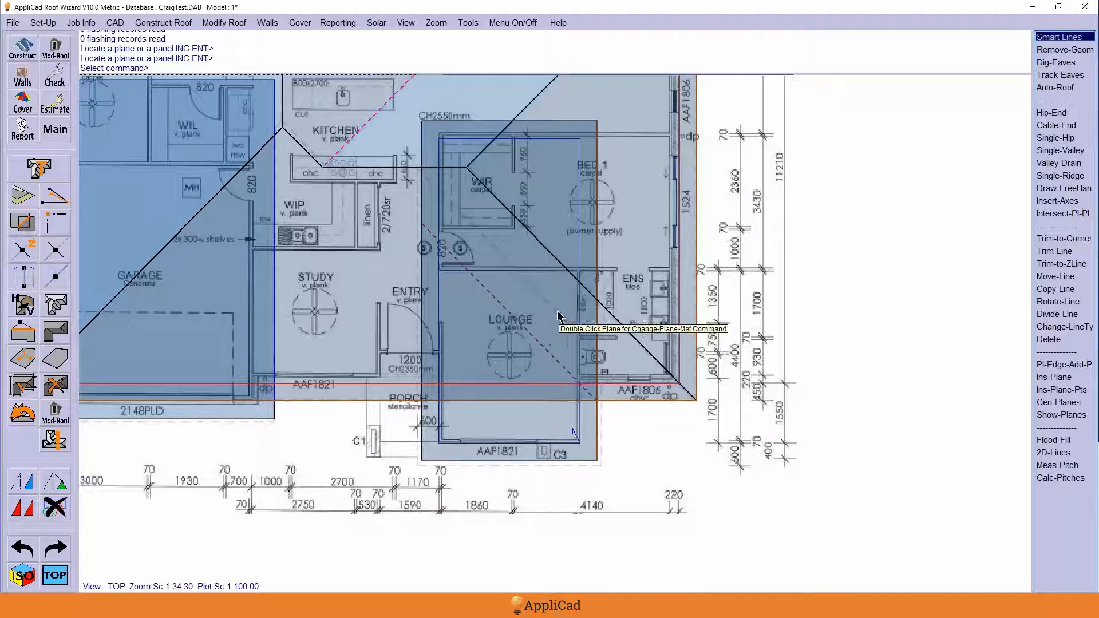
Check the roof from the front against the roof catchment plan and Elevation 1 in the PDF in Acrobat Reader, then return to plan view.
left_click(406, 23)
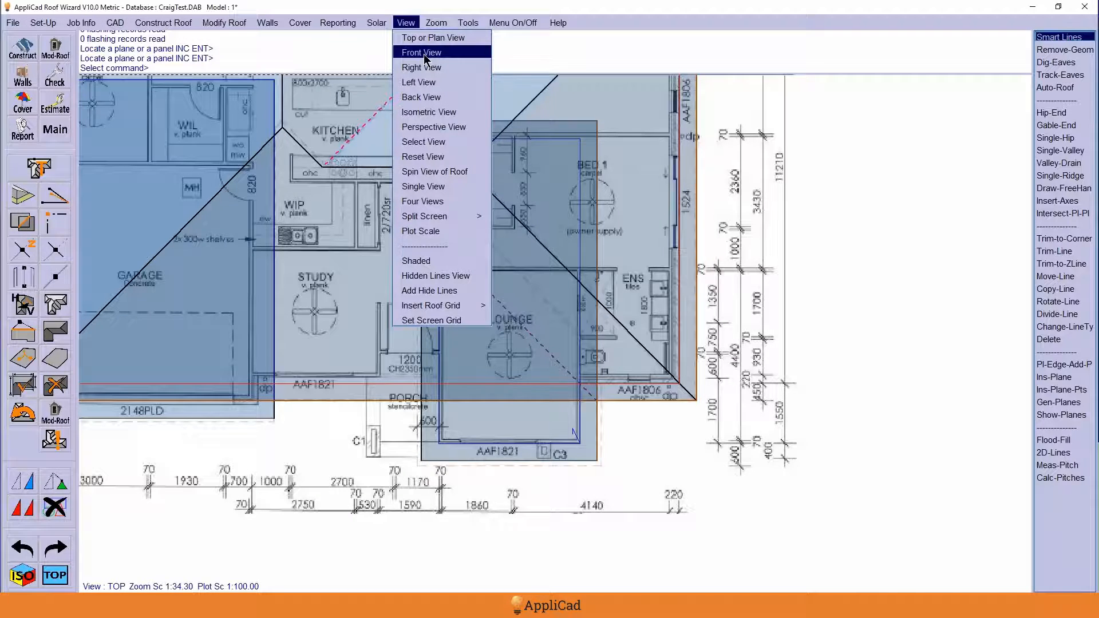
left_click(423, 52)
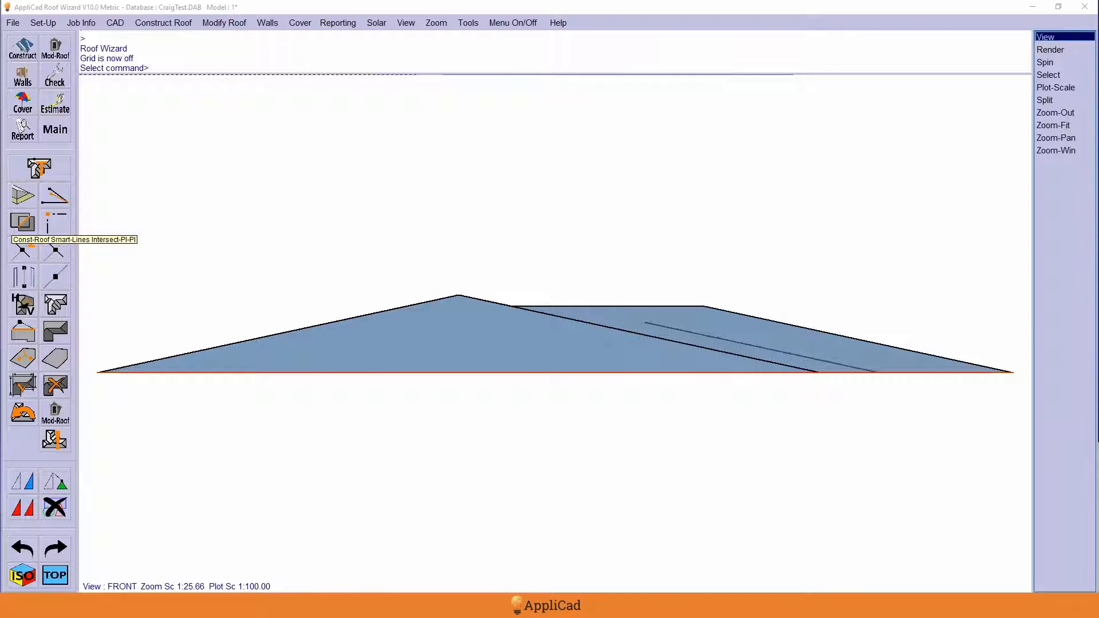
left_click_drag(1, 206, 714, 93)
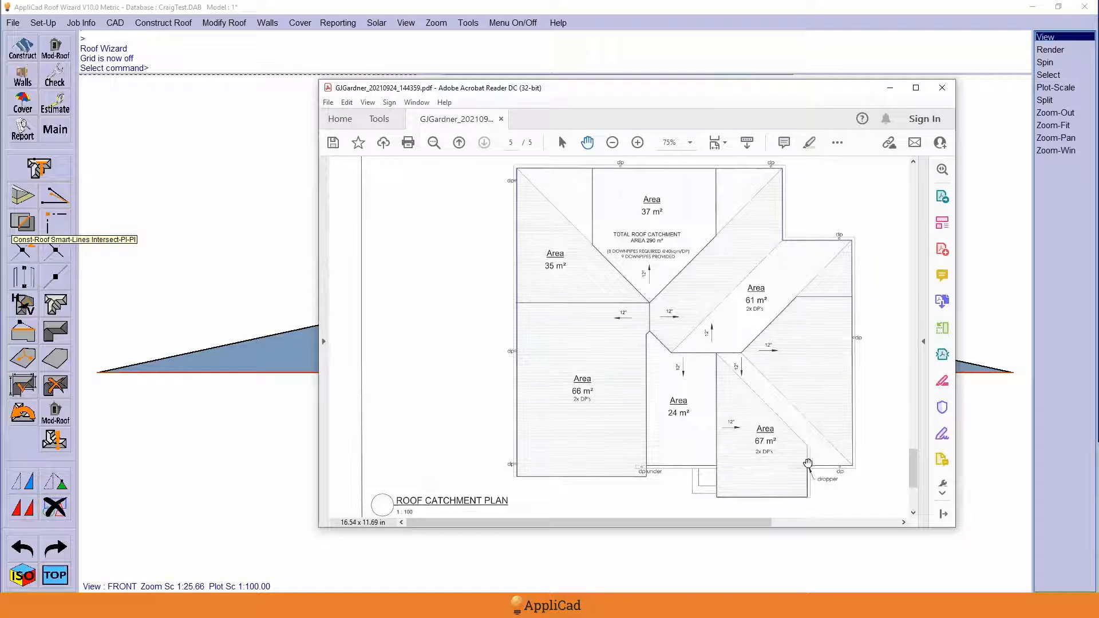
left_click_drag(913, 464, 913, 361)
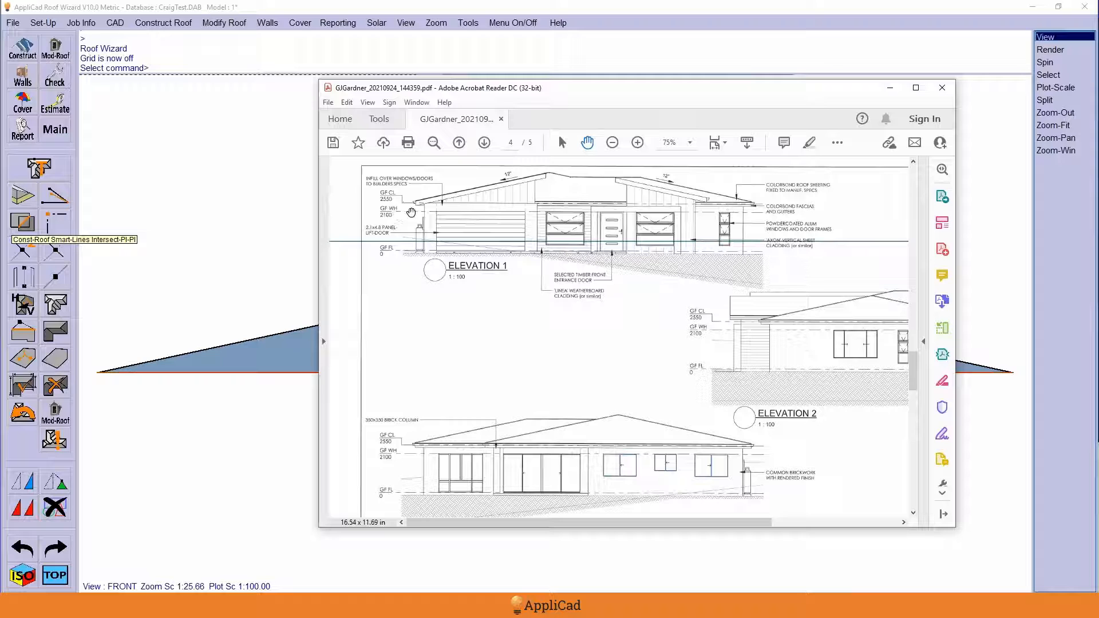
left_click(889, 87)
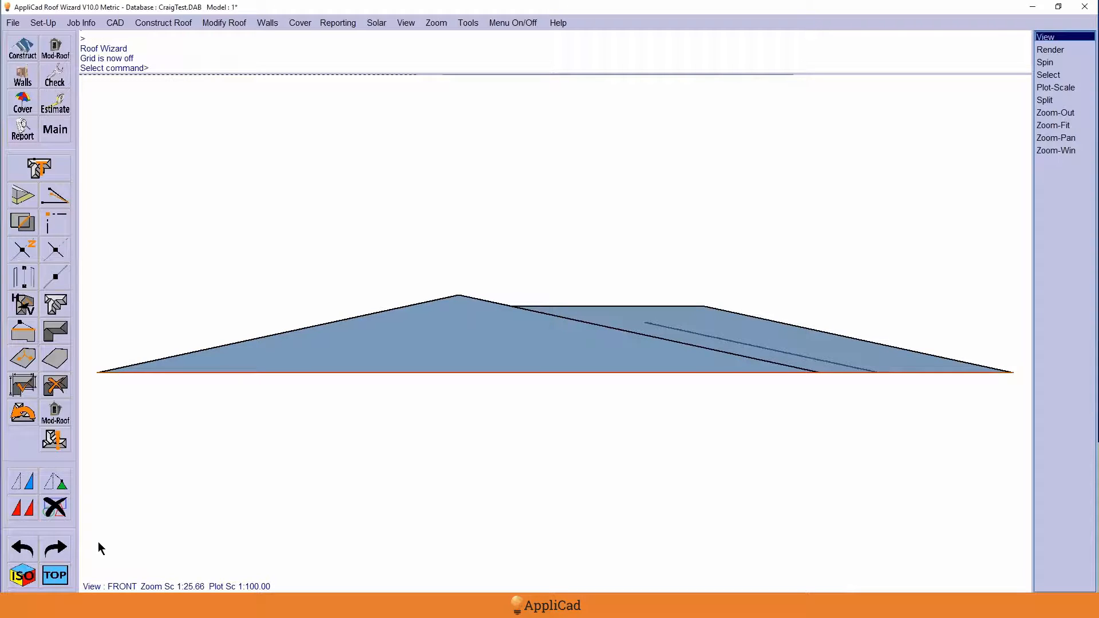
left_click(52, 577)
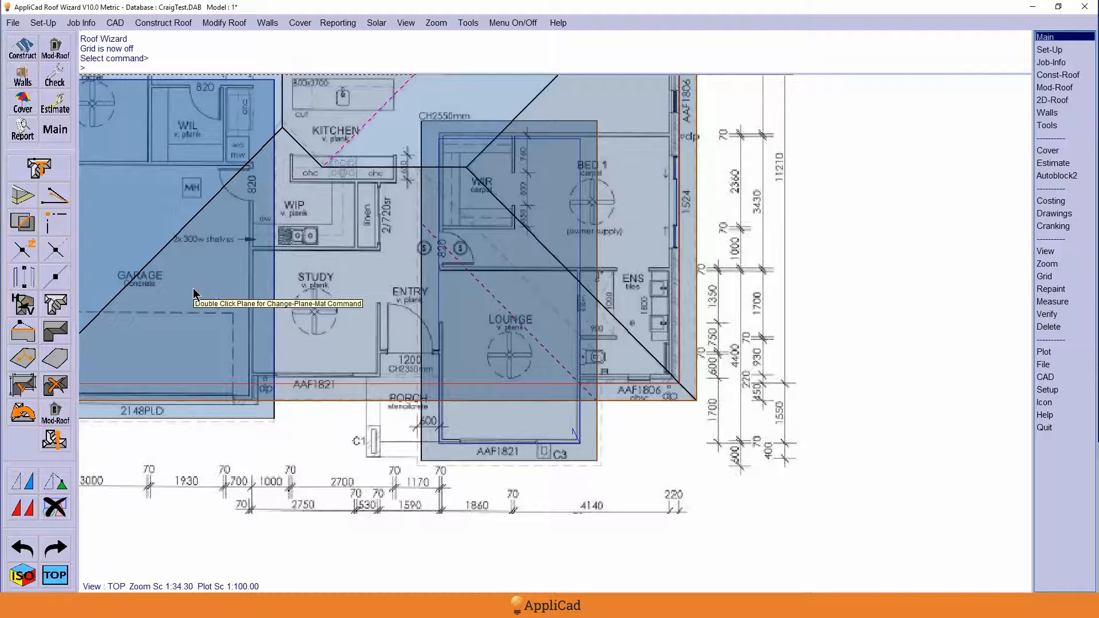
Undo the Lounge valley line and change the eave height of the Lounge's single-slope plane.
left_click(23, 549)
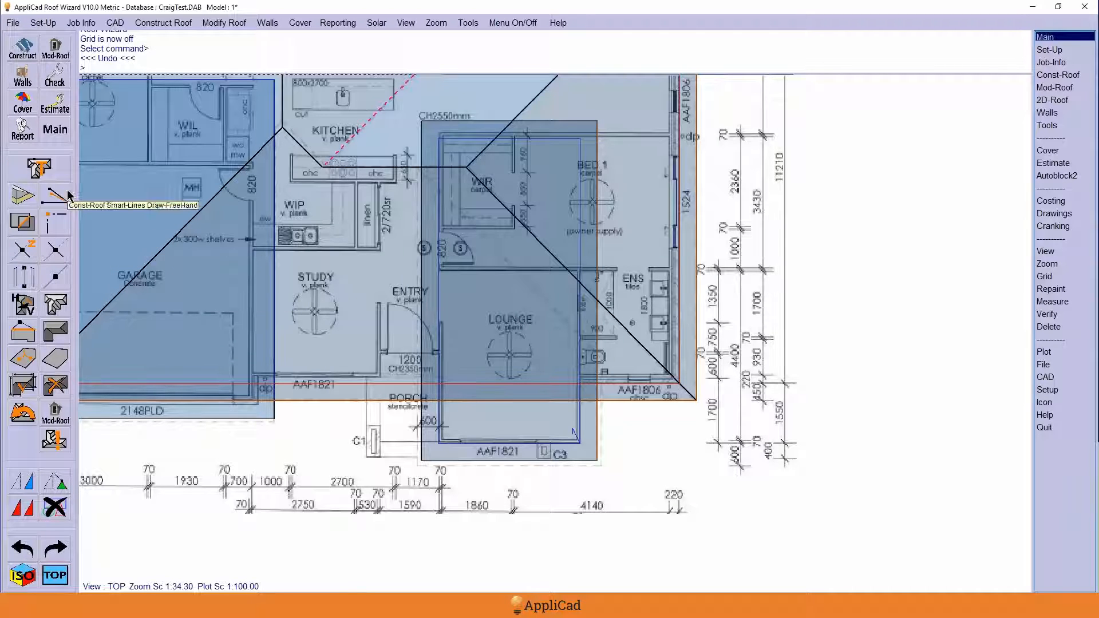
left_click(55, 413)
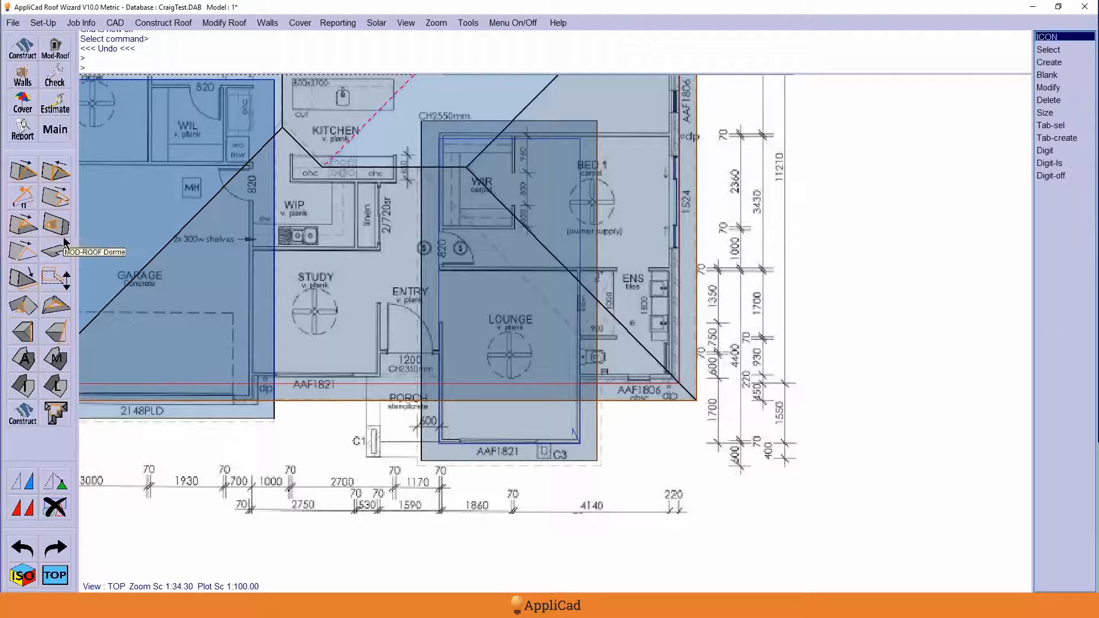
left_click(55, 278)
left_click(520, 430)
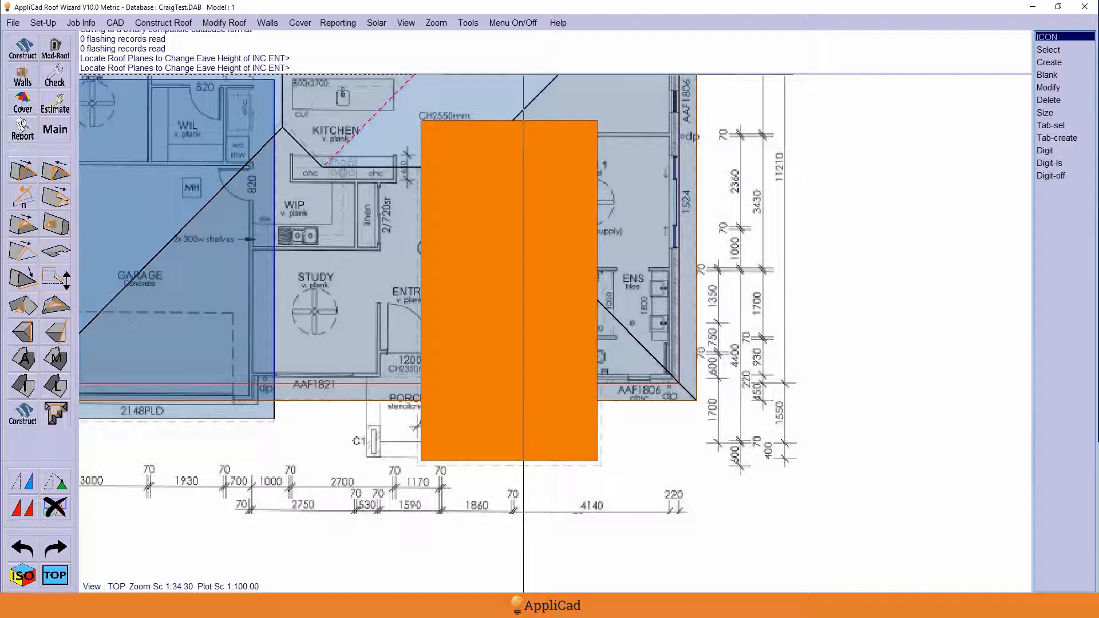
left_click(658, 426)
key("Return")
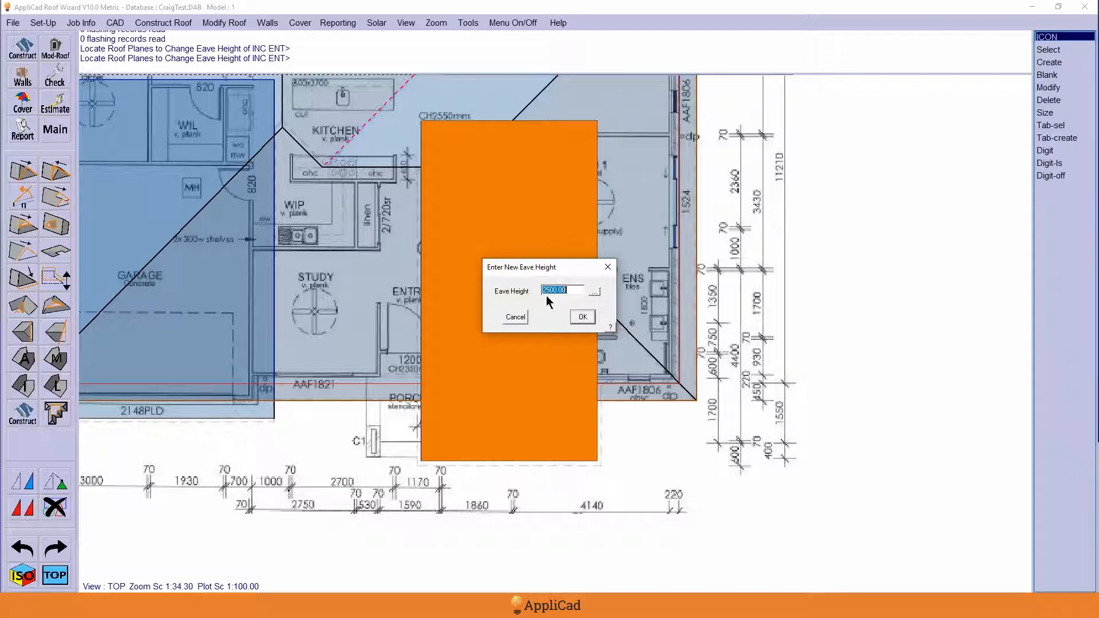
left_click(575, 291)
left_click(581, 318)
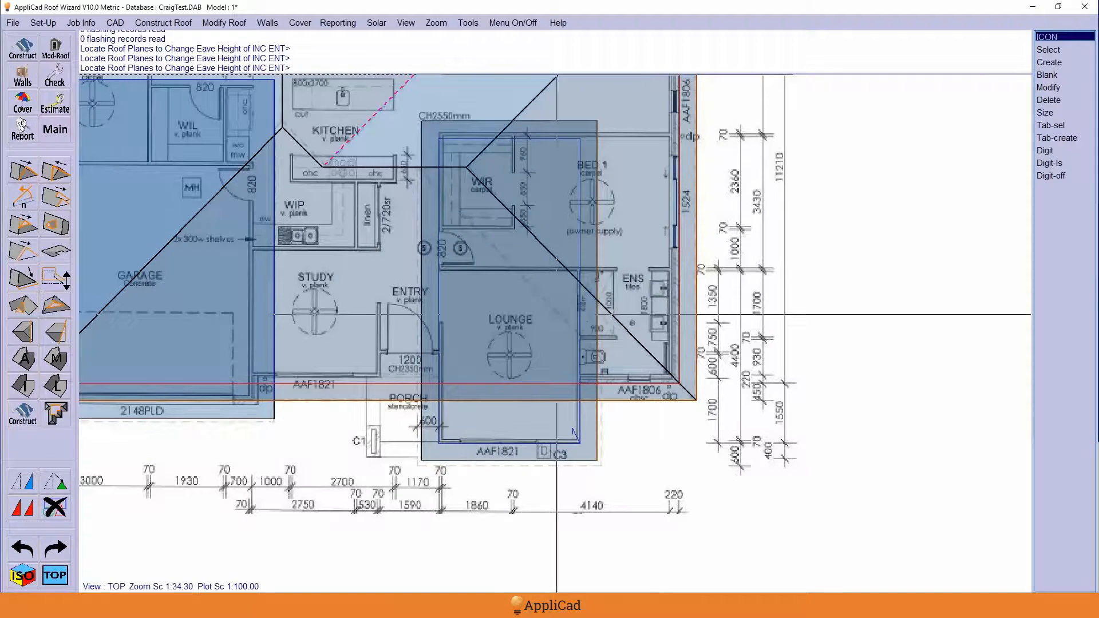
Intersect the main roof's front plane with the height-adjusted Lounge plane and draw the intersection as a valley.
left_click(28, 51)
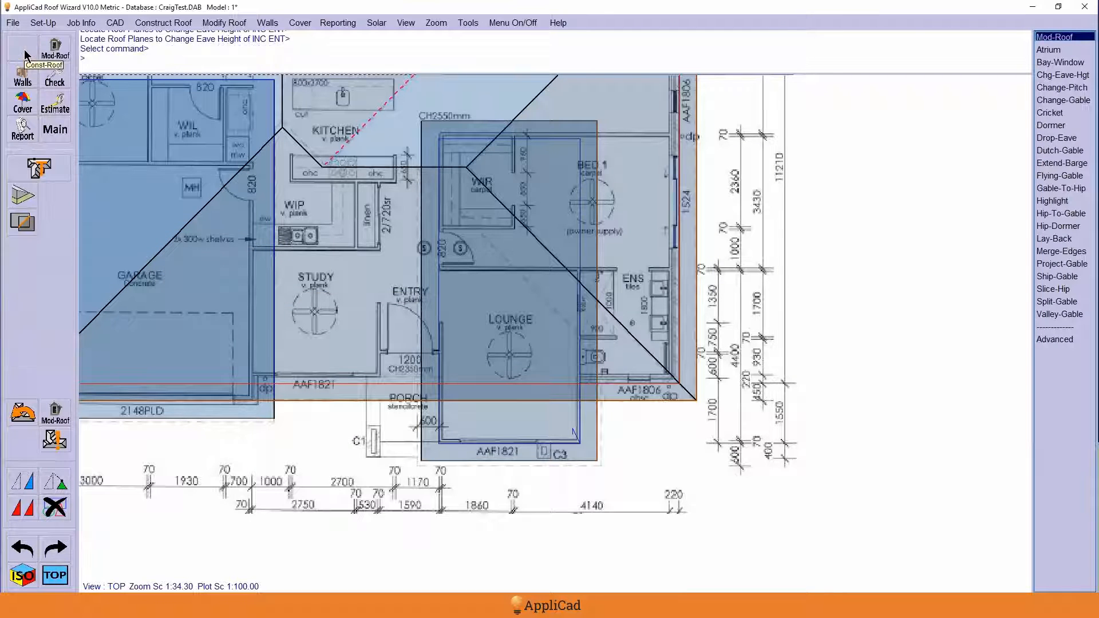
left_click(31, 224)
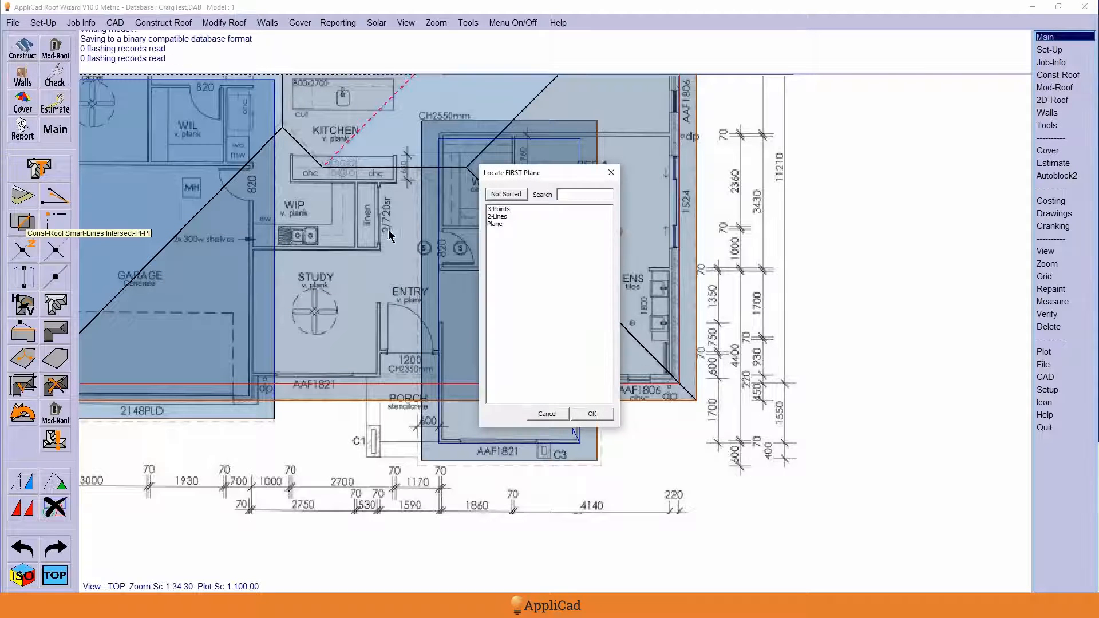
left_click(498, 225)
left_click(398, 289)
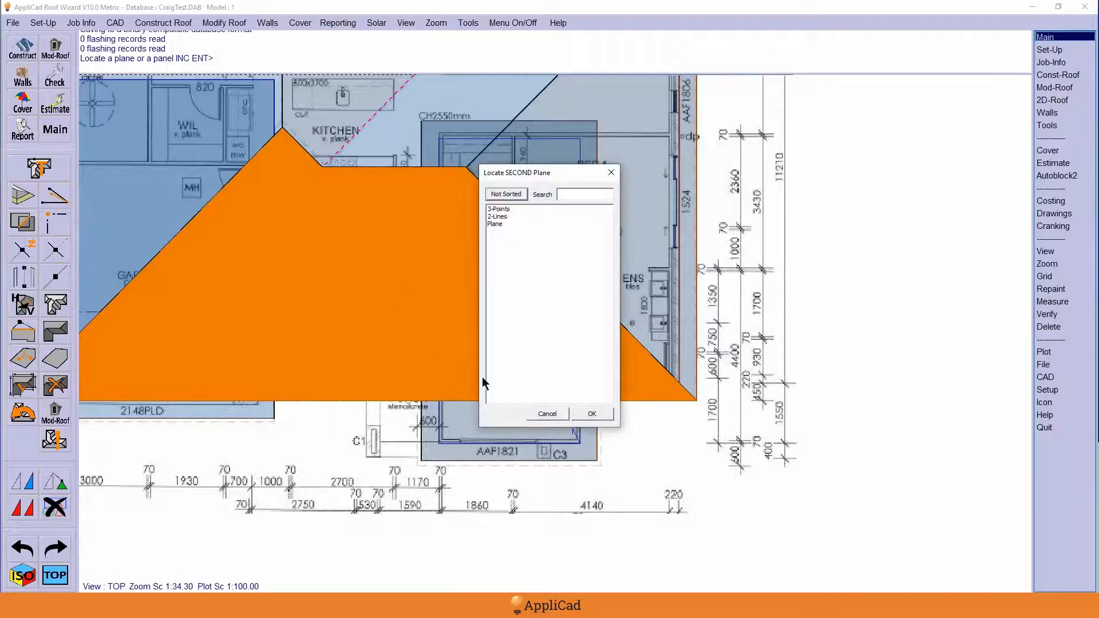
double_click(500, 226)
left_click(522, 416)
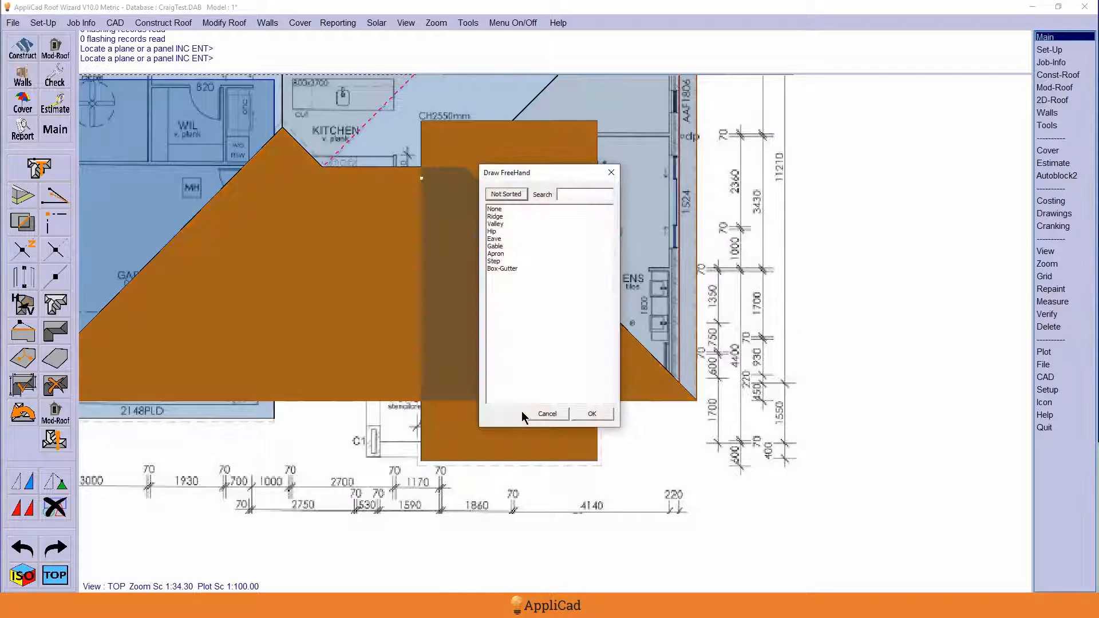
double_click(494, 224)
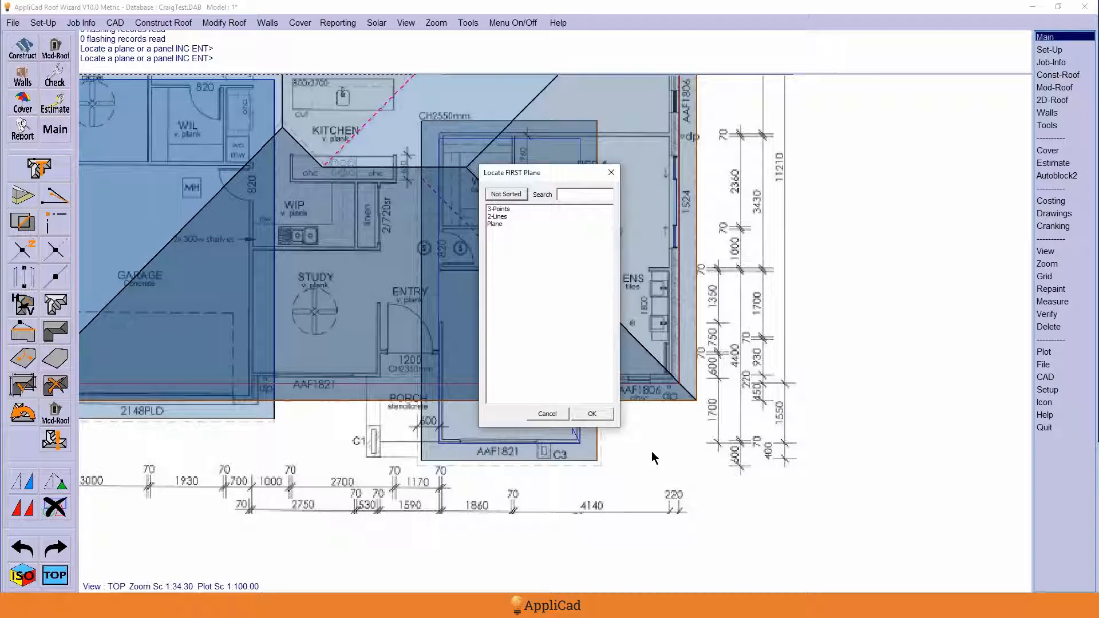
left_click_drag(555, 178, 791, 167)
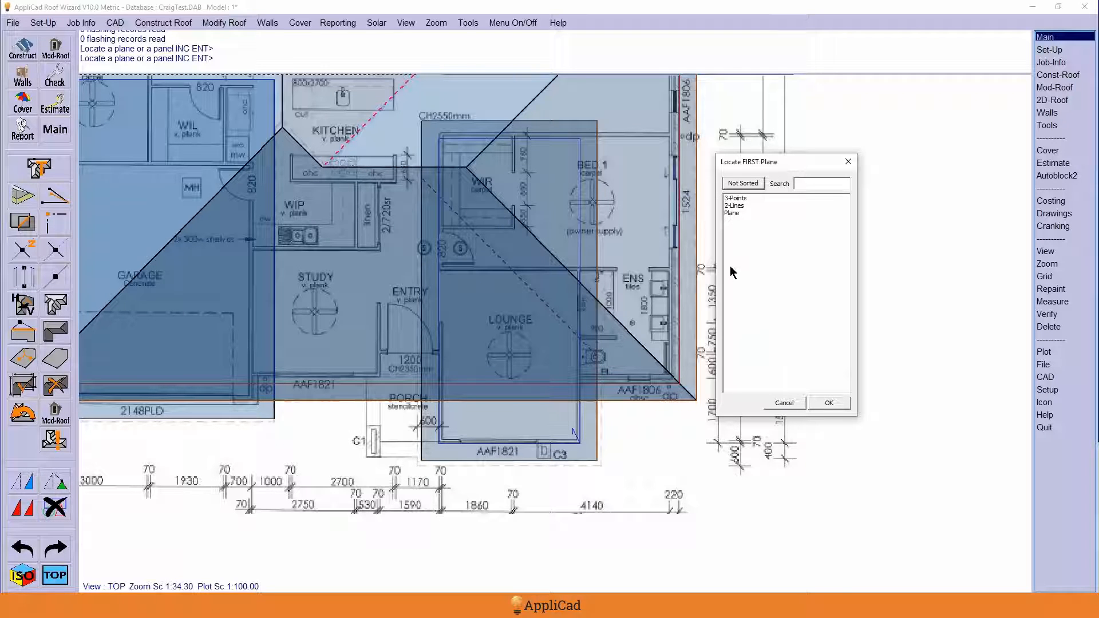
left_click(784, 404)
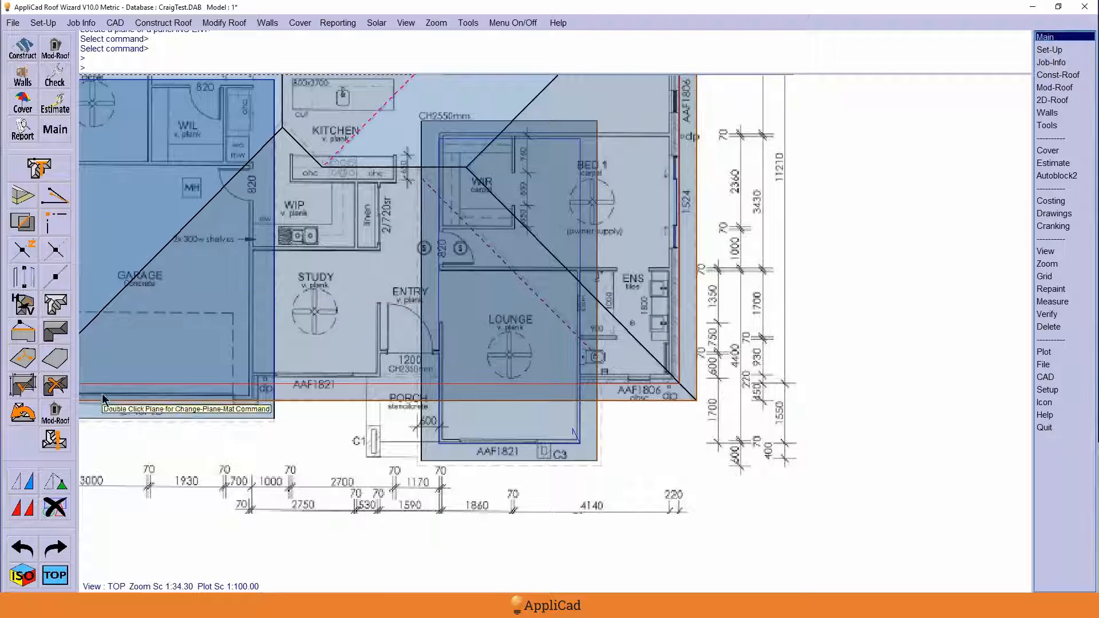
Cut the main roof's front plane with an auto-tracked cutout along the Lounge's wall outline, deleting the internal pieces.
left_click(56, 415)
left_click(60, 419)
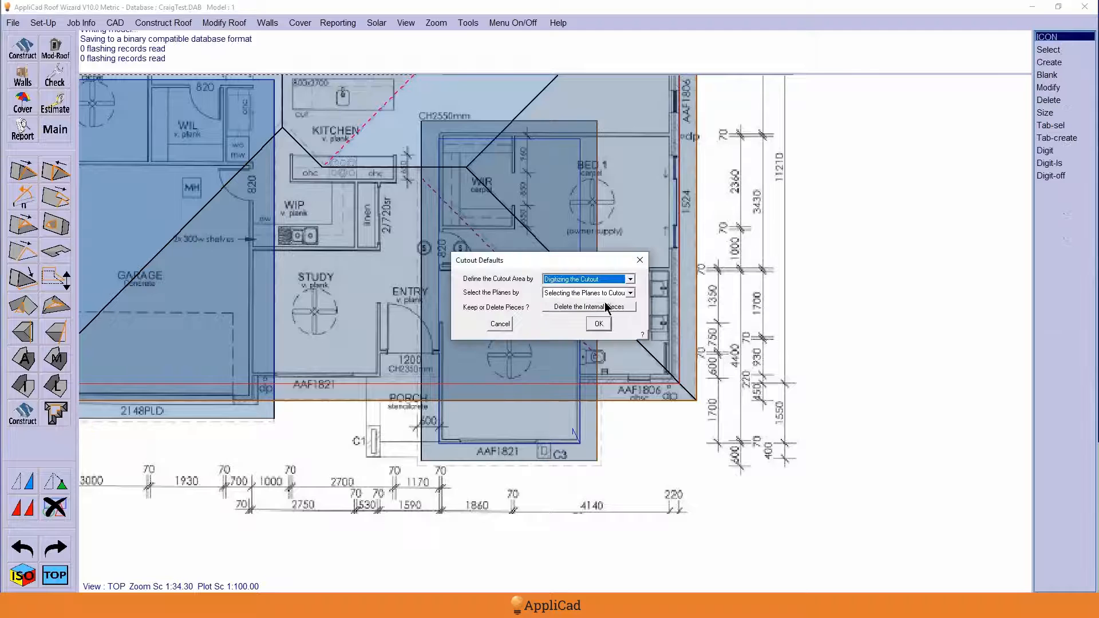
left_click(631, 281)
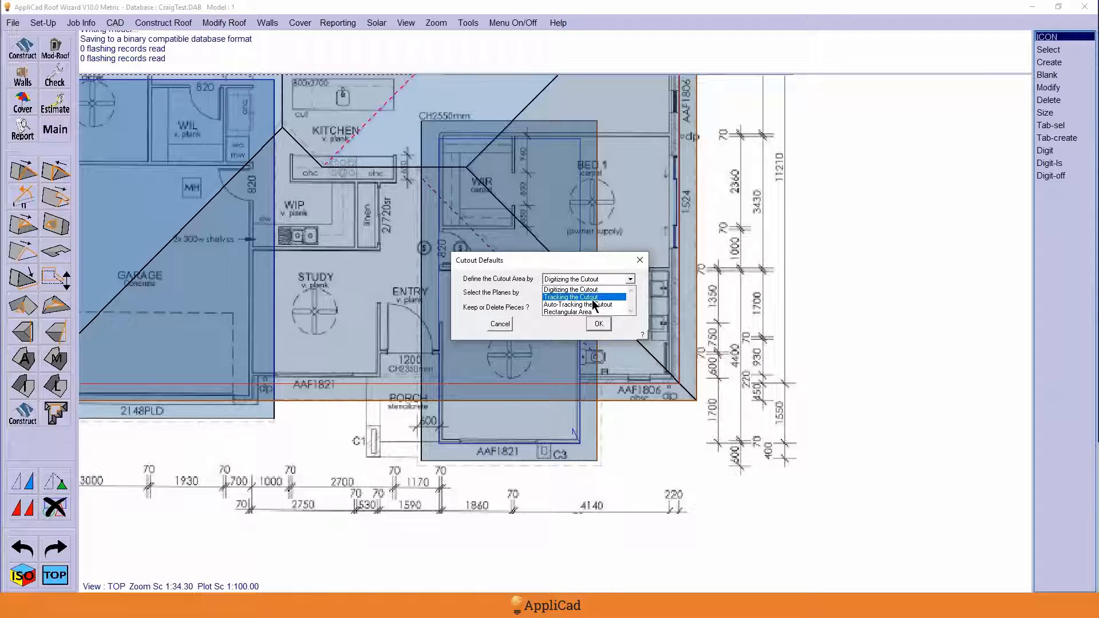
left_click(591, 309)
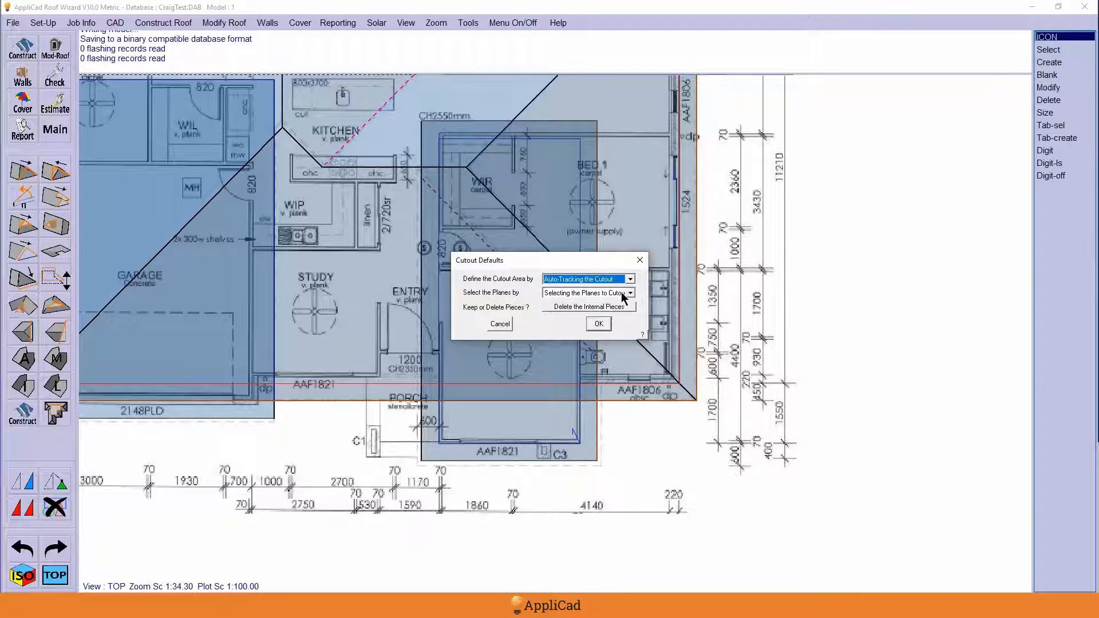
left_click(595, 324)
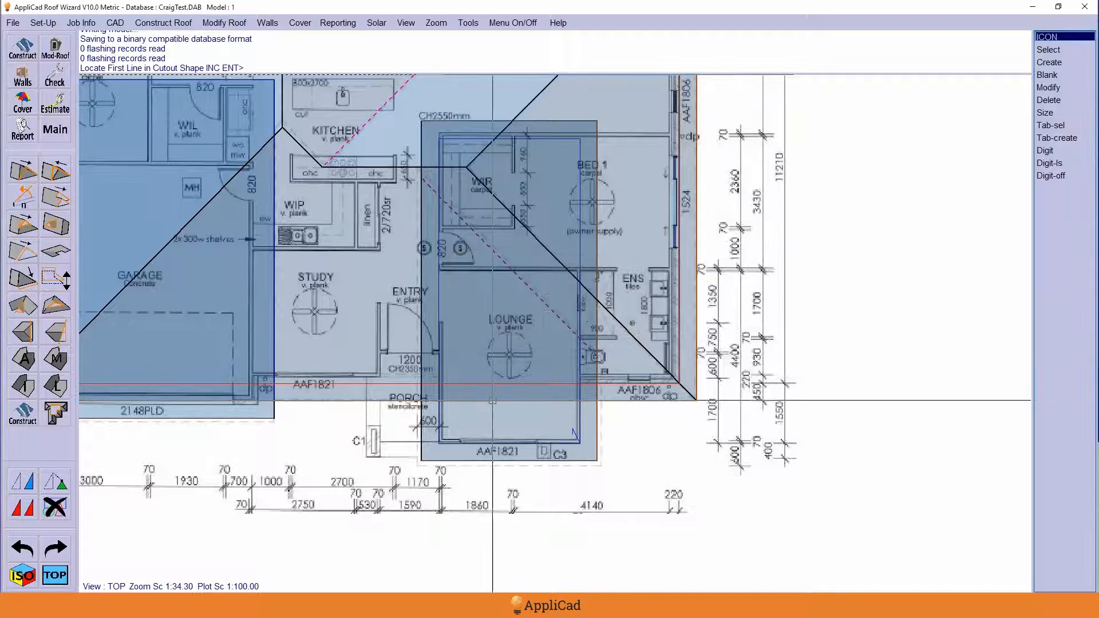
left_click(351, 293)
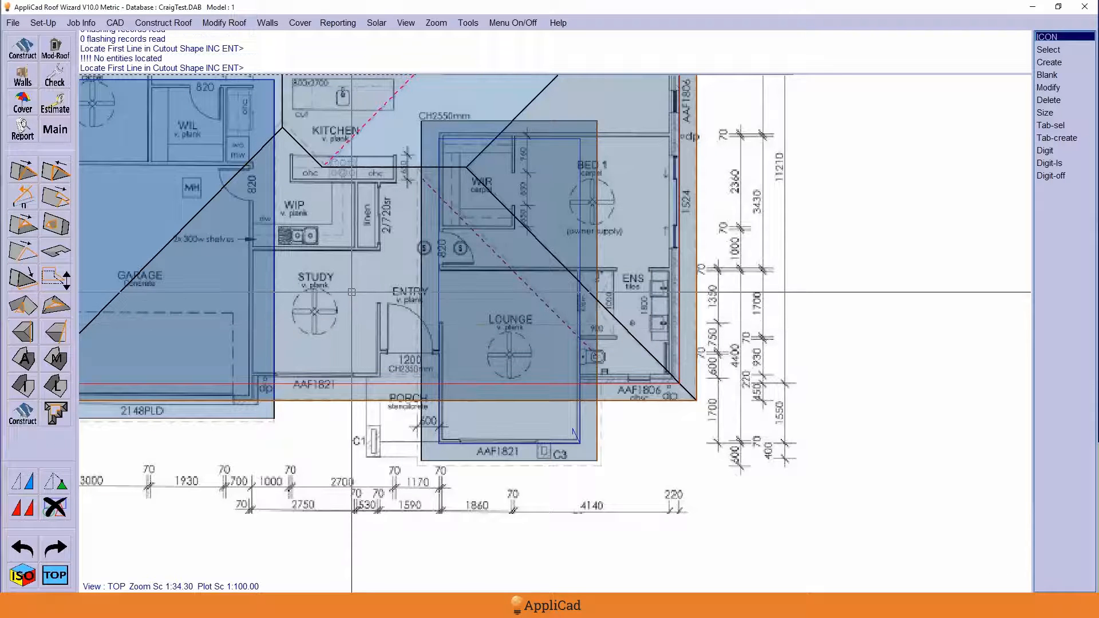
left_click(440, 297)
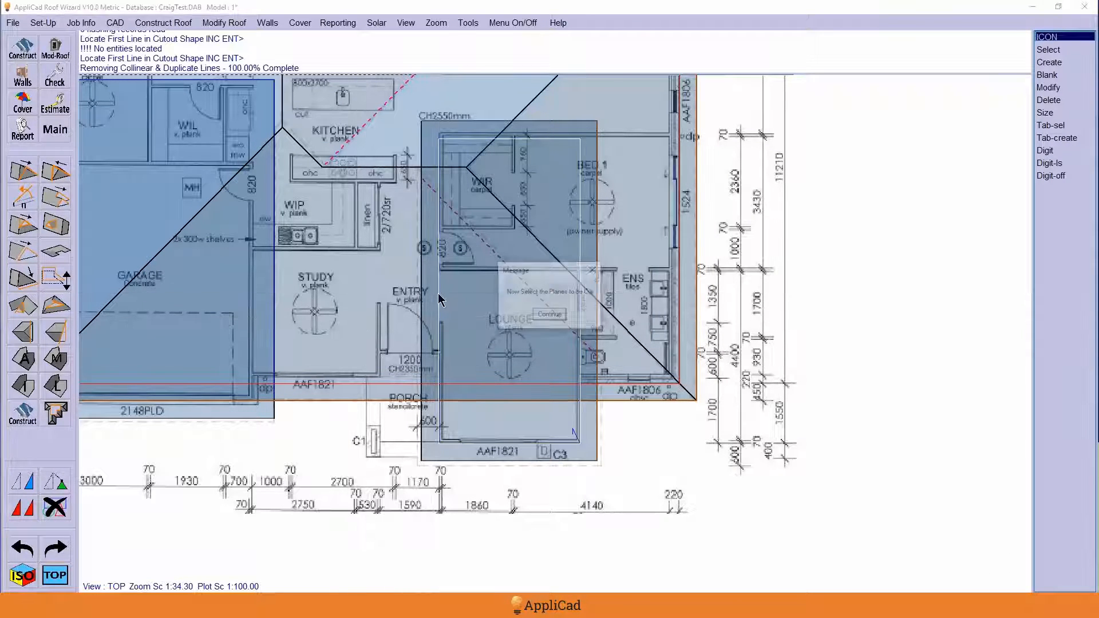
left_click(550, 313)
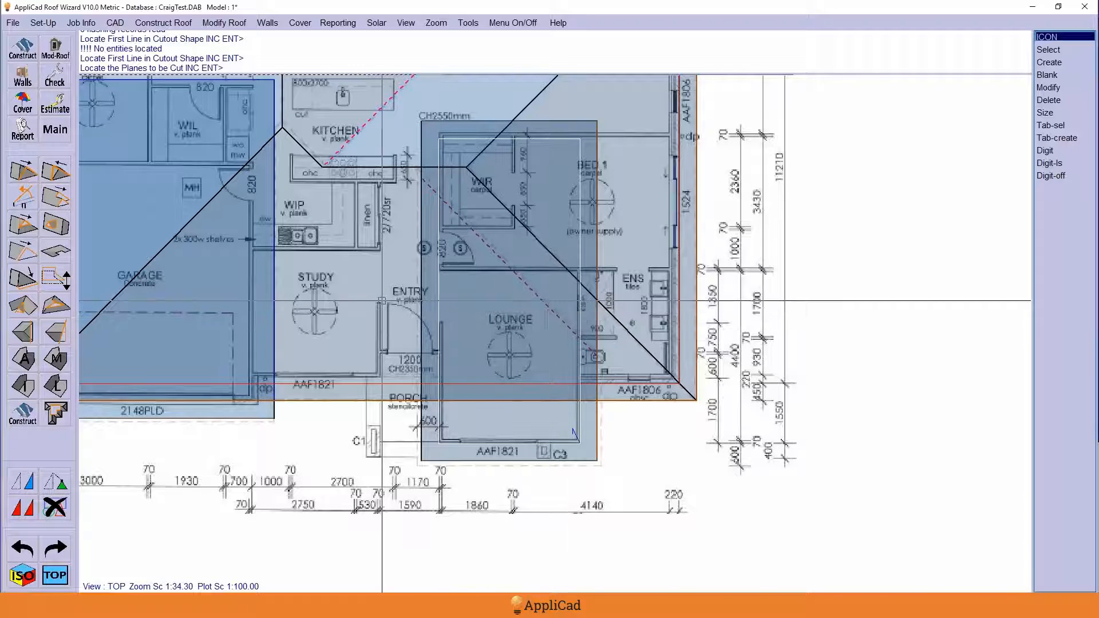
left_click(381, 286)
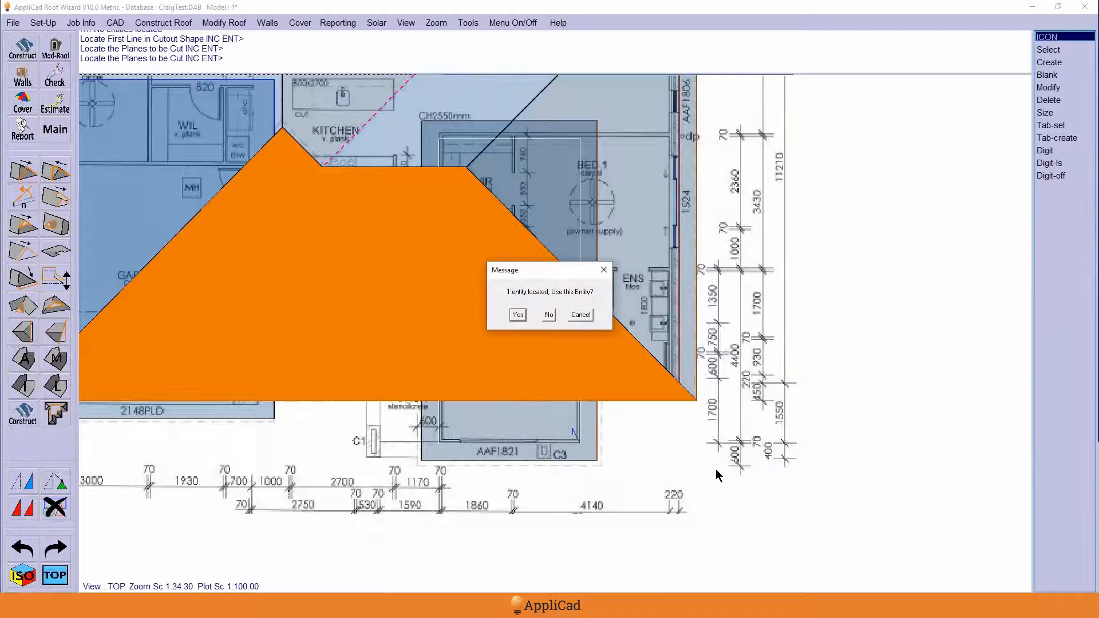
key("Return")
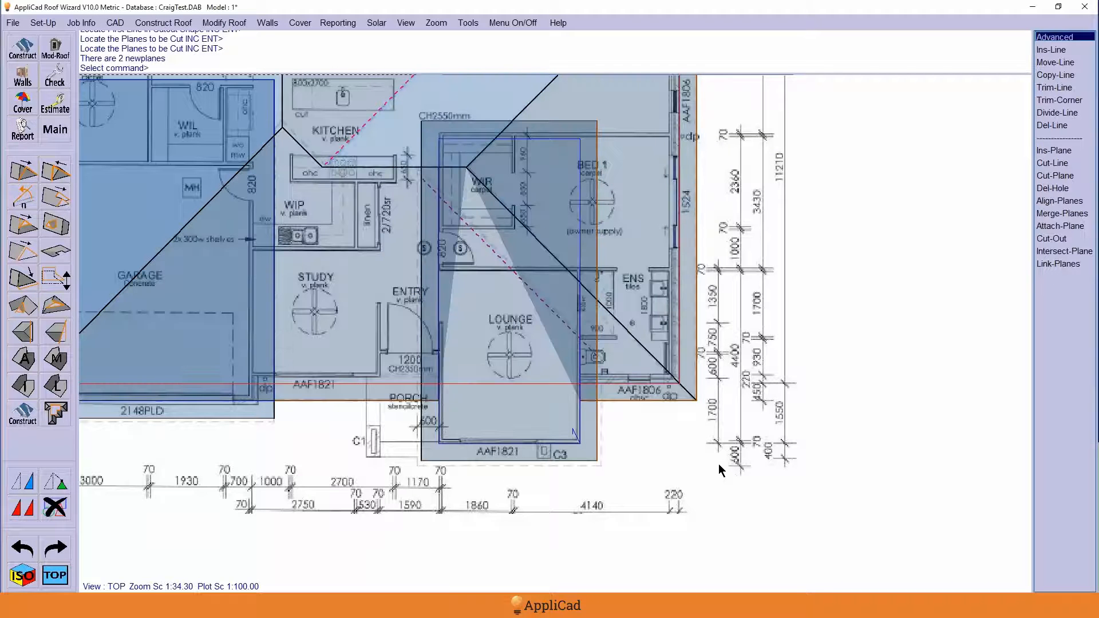
key("Escape")
key("Escape")
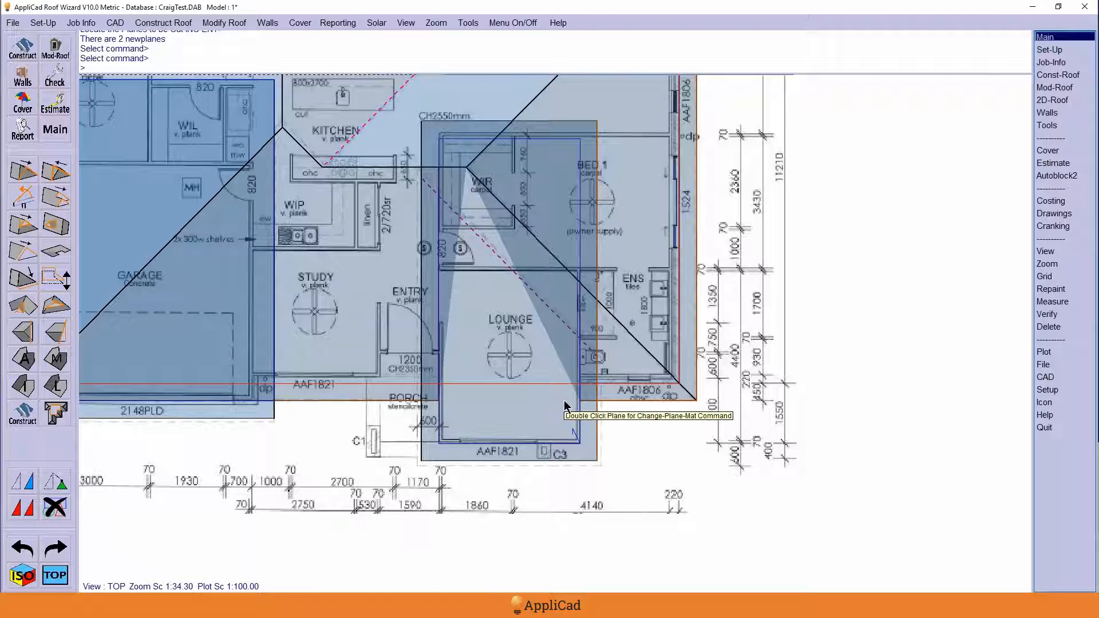
In isometric view, delete the main roof's garage-side plane, the cut front plane pieces and the Lounge plane, keeping their boundary lines.
left_click(23, 576)
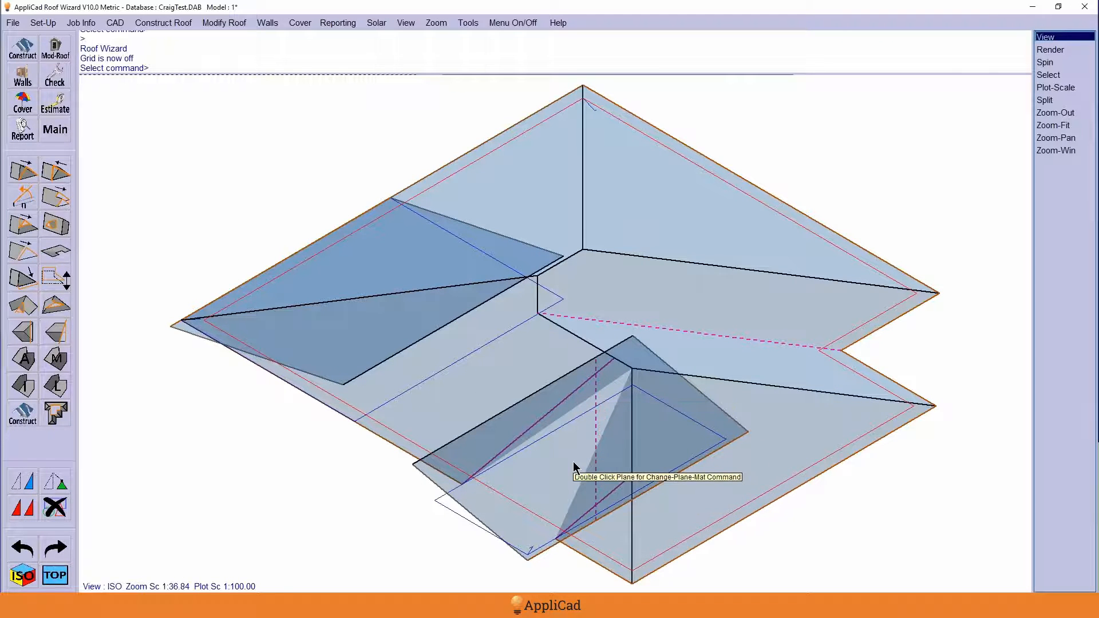
right_click(348, 422)
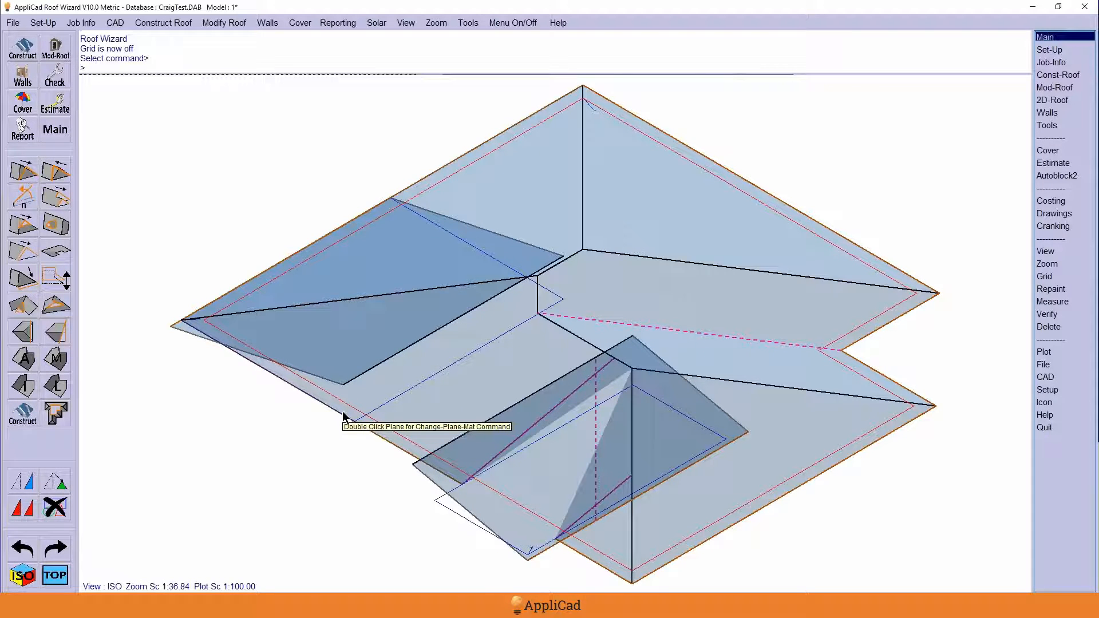
right_click(334, 412)
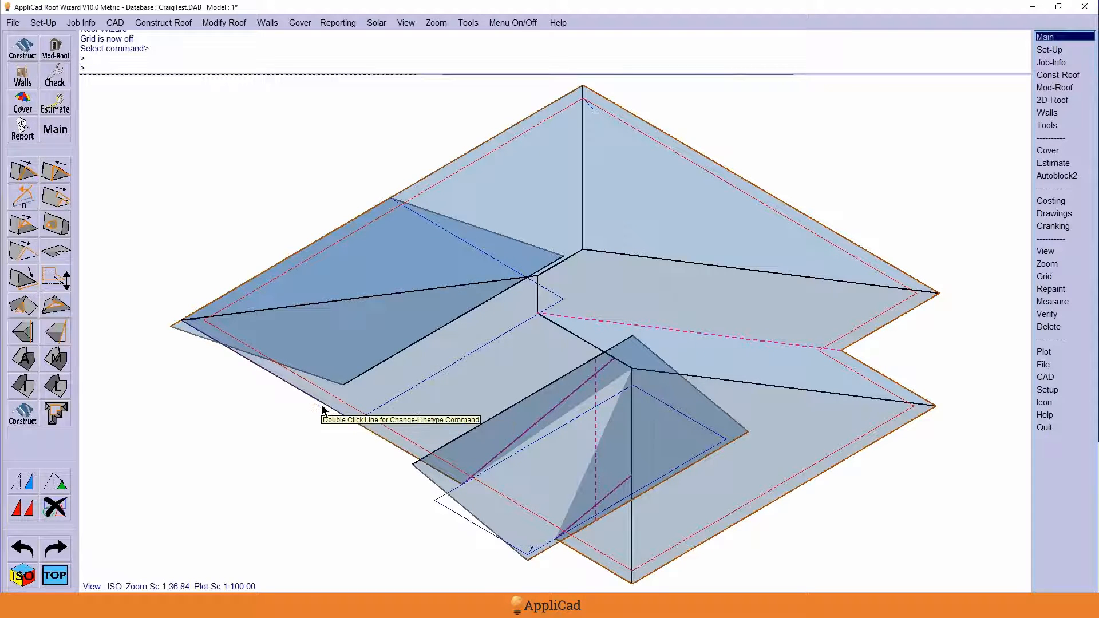
left_click(62, 507)
left_click(473, 282)
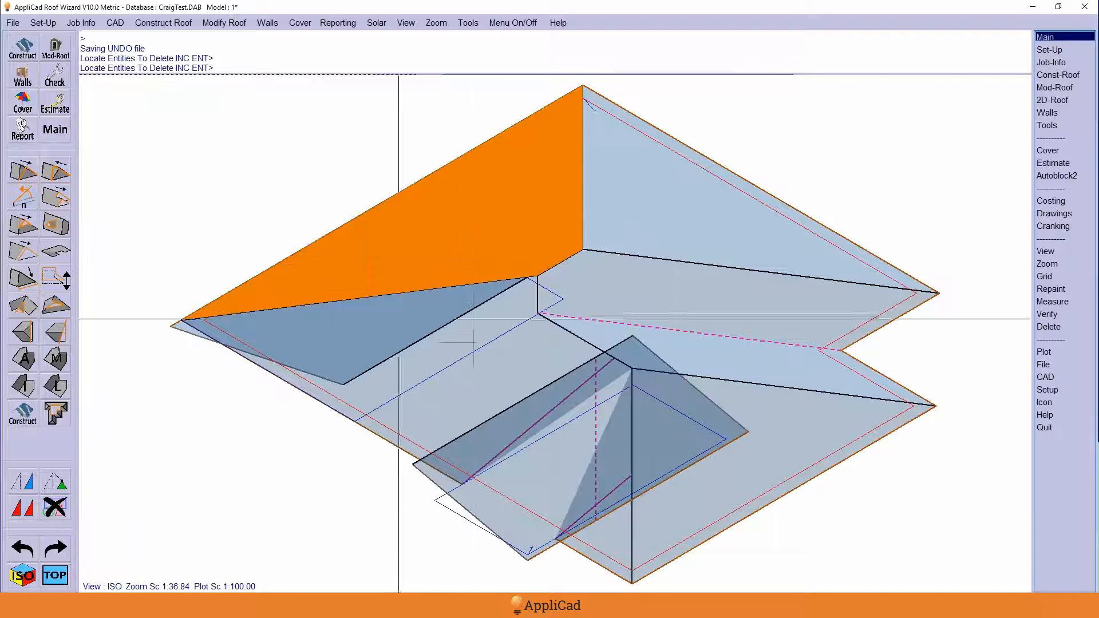
left_click(366, 342)
key("Return")
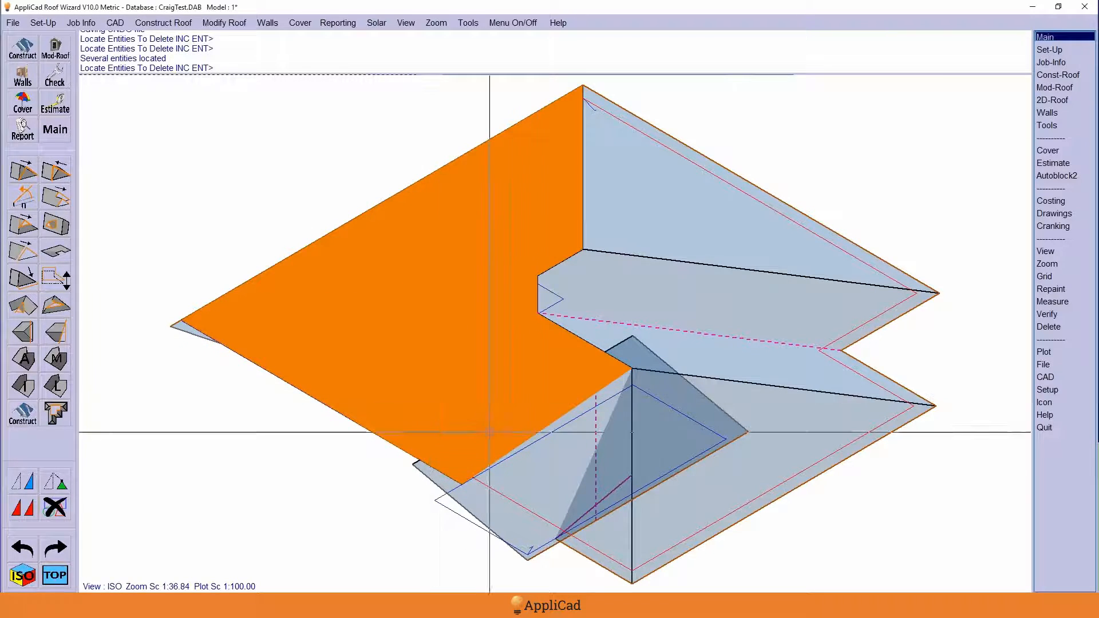
left_click(616, 537)
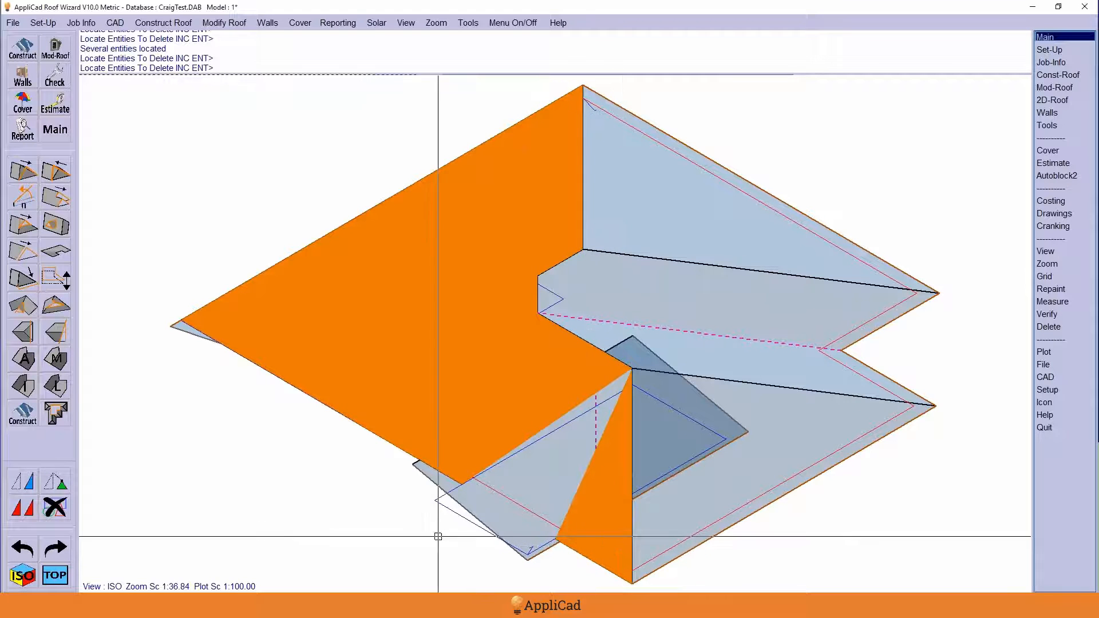
left_click(500, 503)
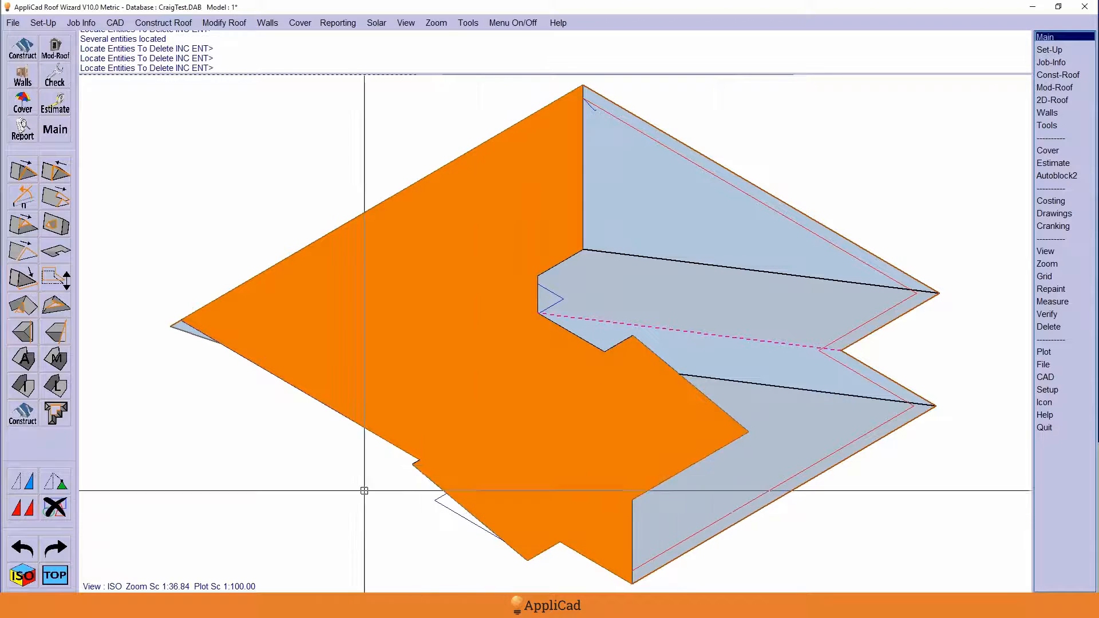
key("Return")
key("Return")
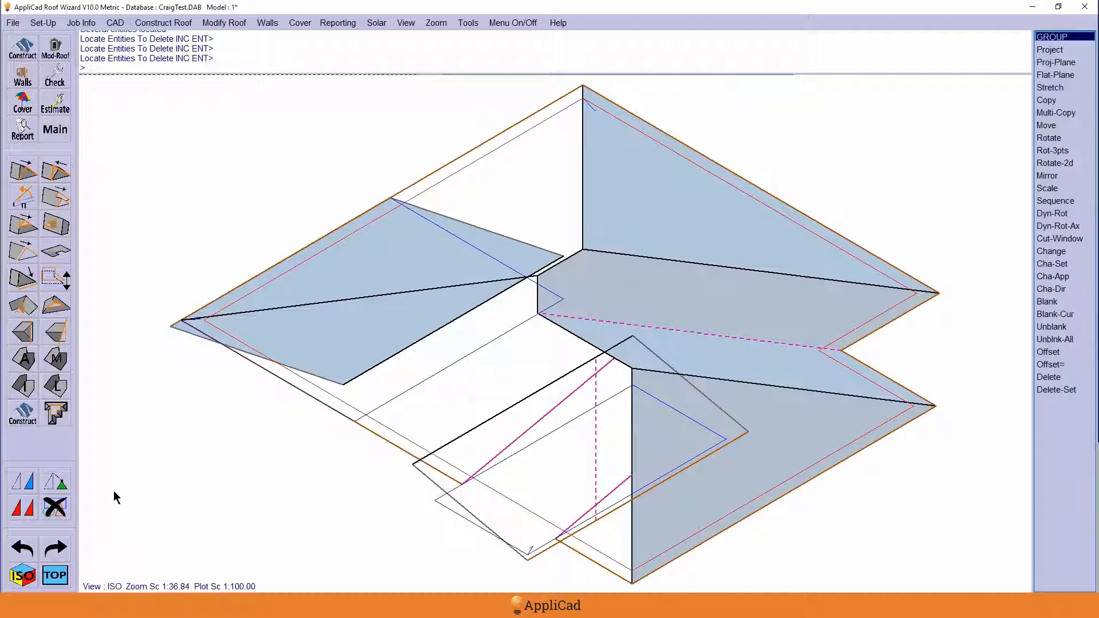
Delete the garage's single-slope plane surface, keeping its outline.
left_click(55, 507)
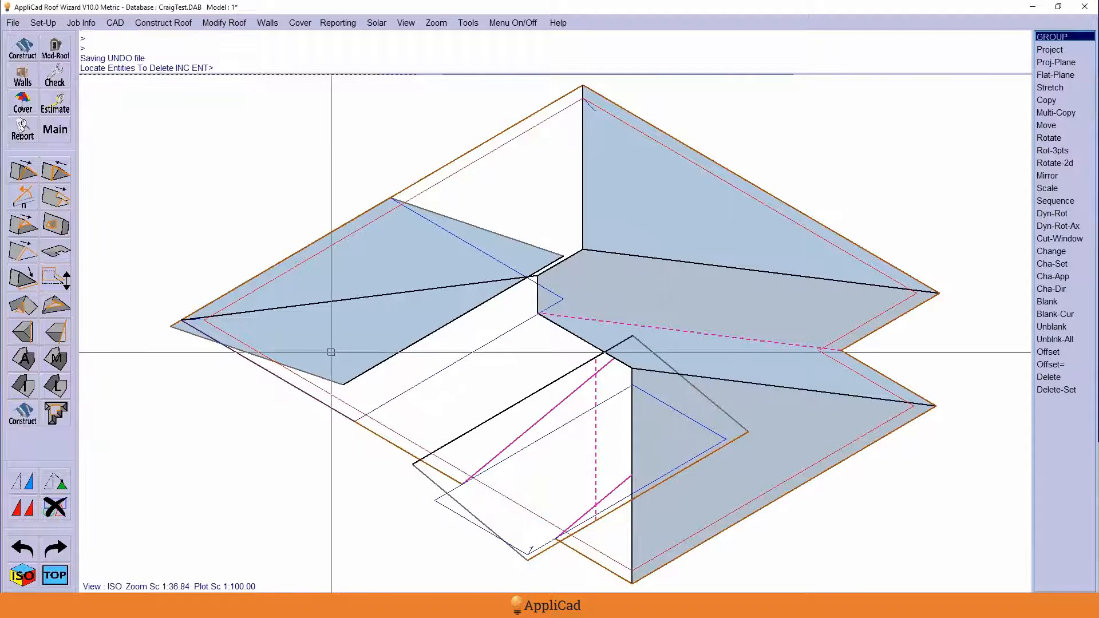
left_click(363, 328)
key("Return")
key("Return")
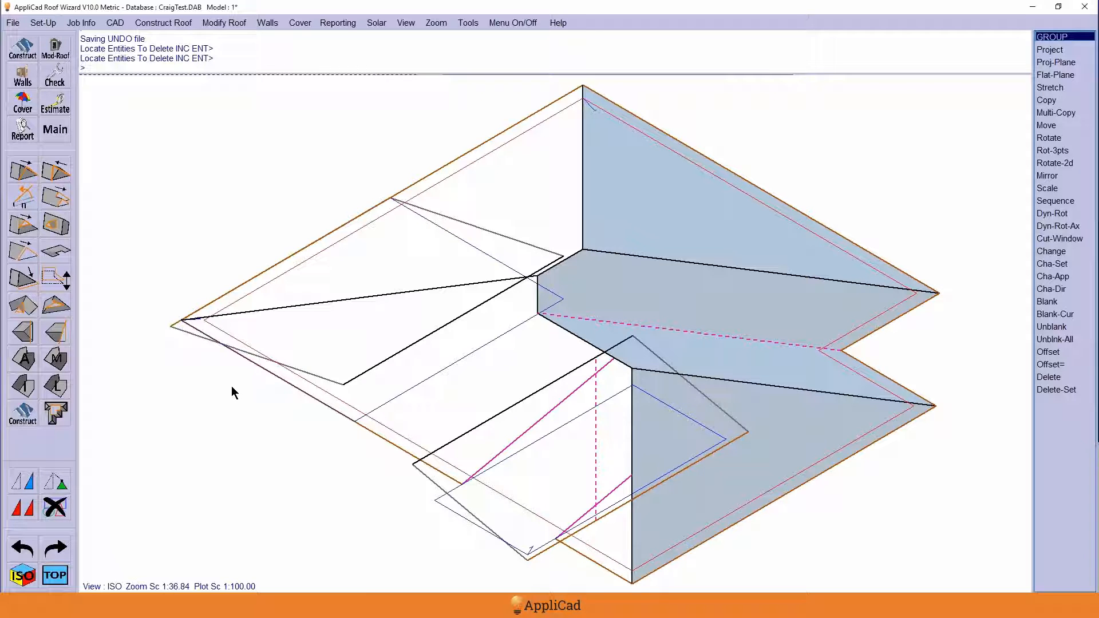
key("Escape")
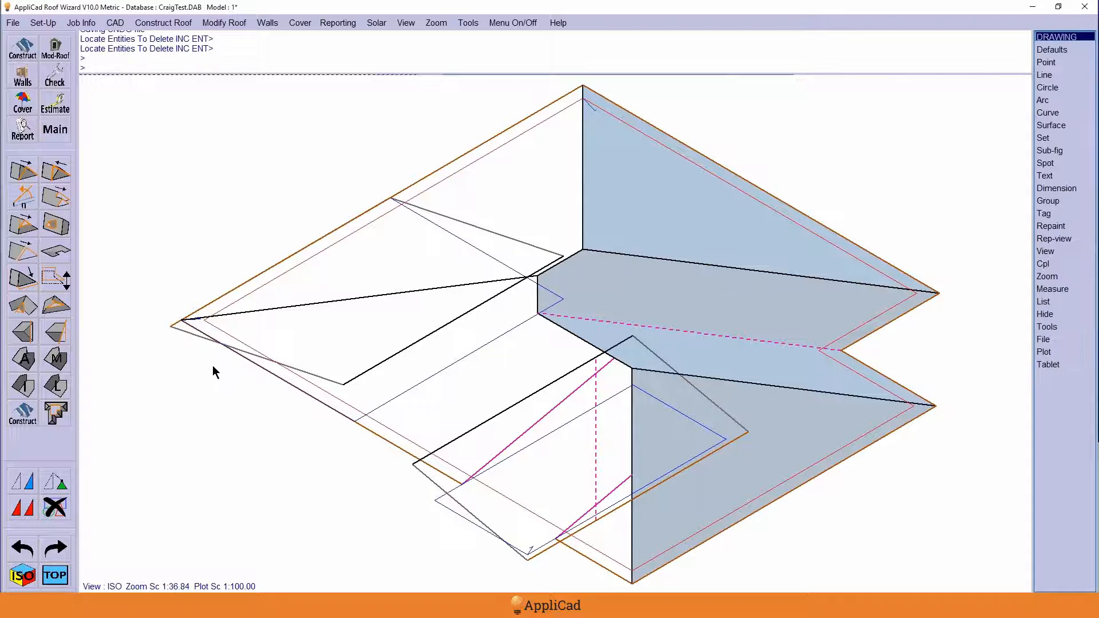
Trim the garage's high edge line and the main roof's garage-side hip to their intersection.
left_click(60, 121)
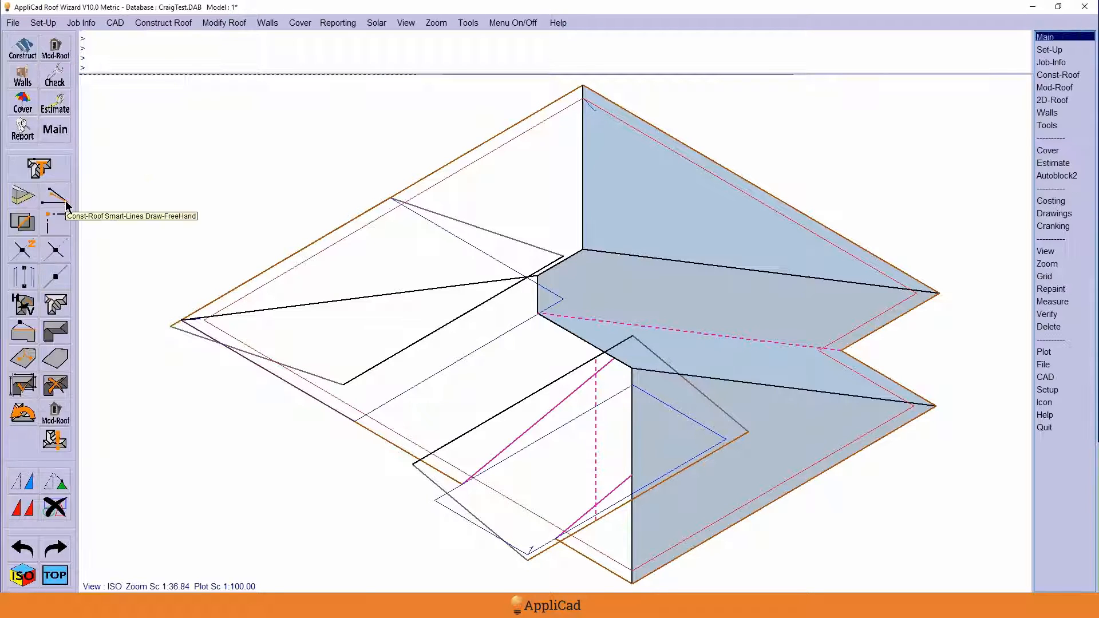
left_click(55, 223)
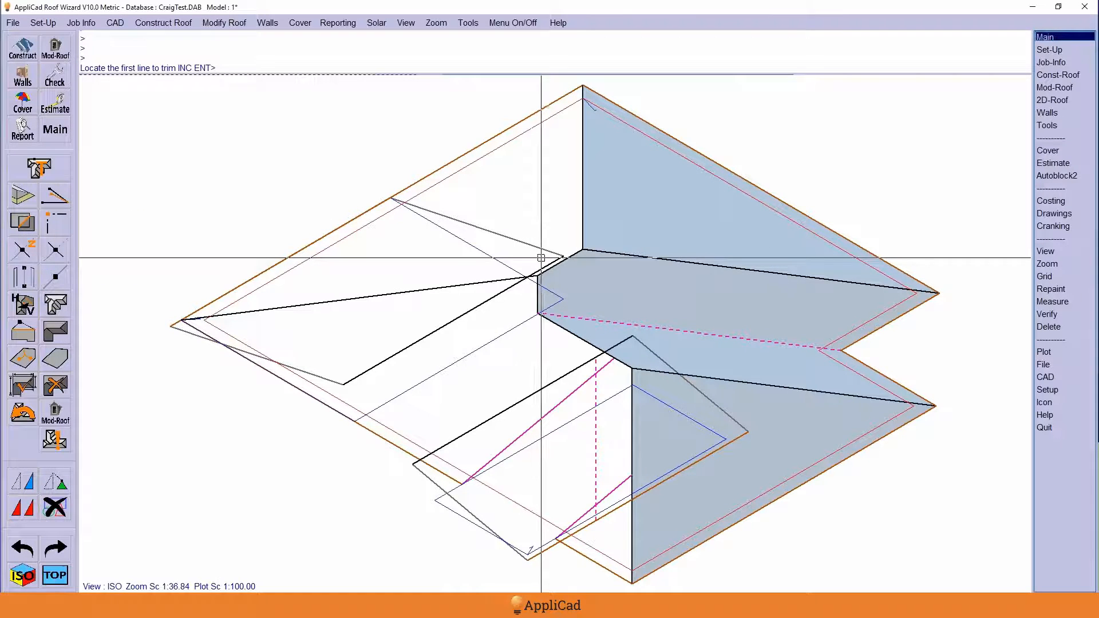
left_click(549, 264)
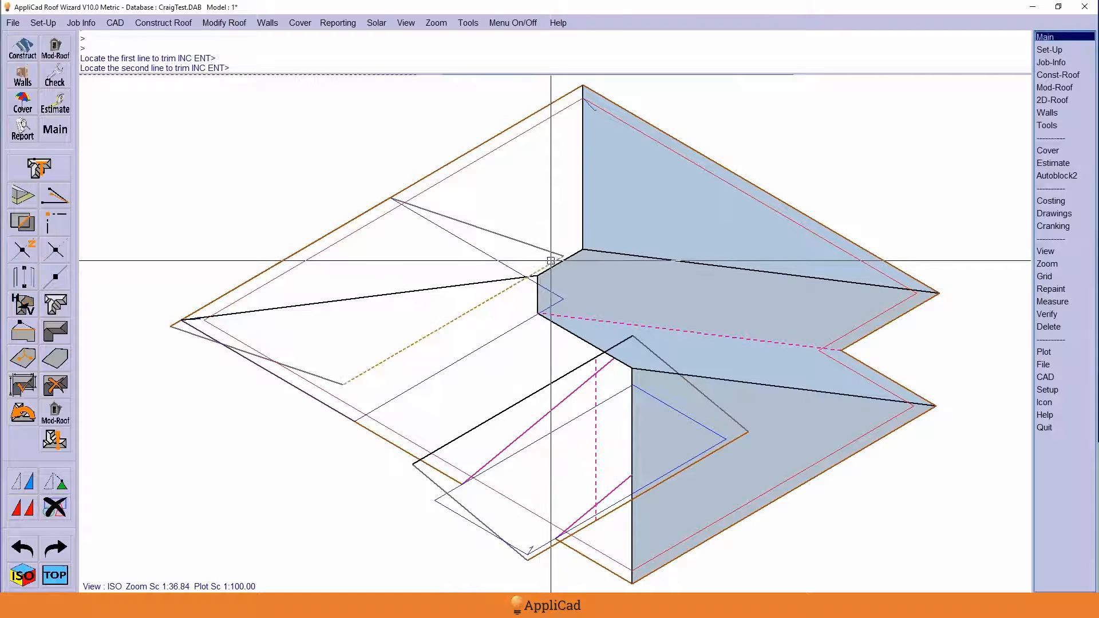
left_click(240, 313)
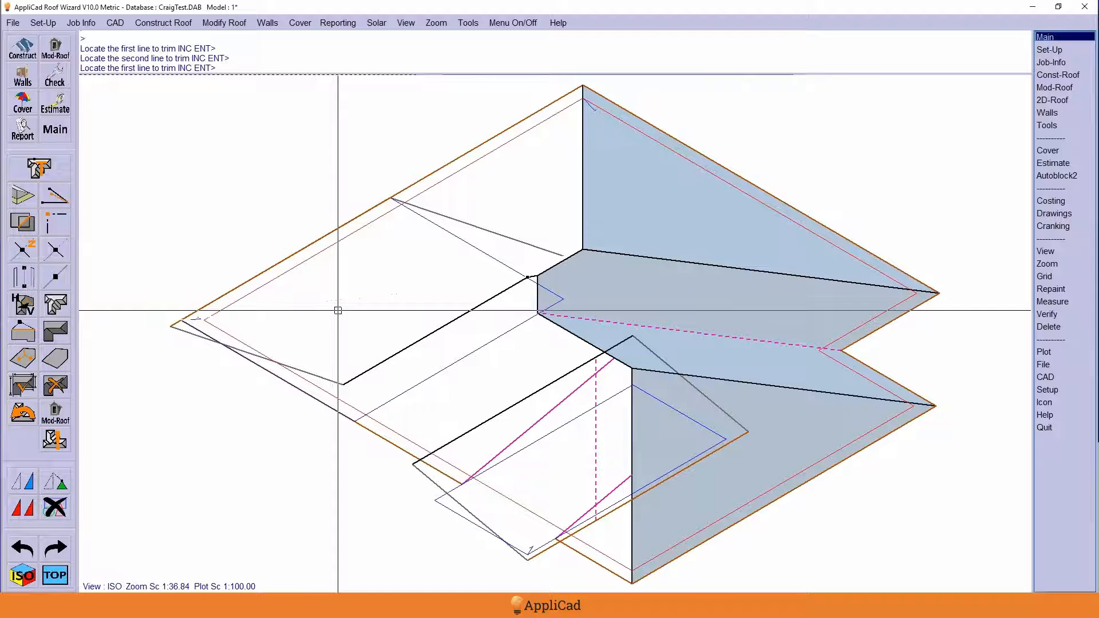
Trim the garage's front edge line and the main roof's outer fascia line to a common corner.
left_click(182, 331)
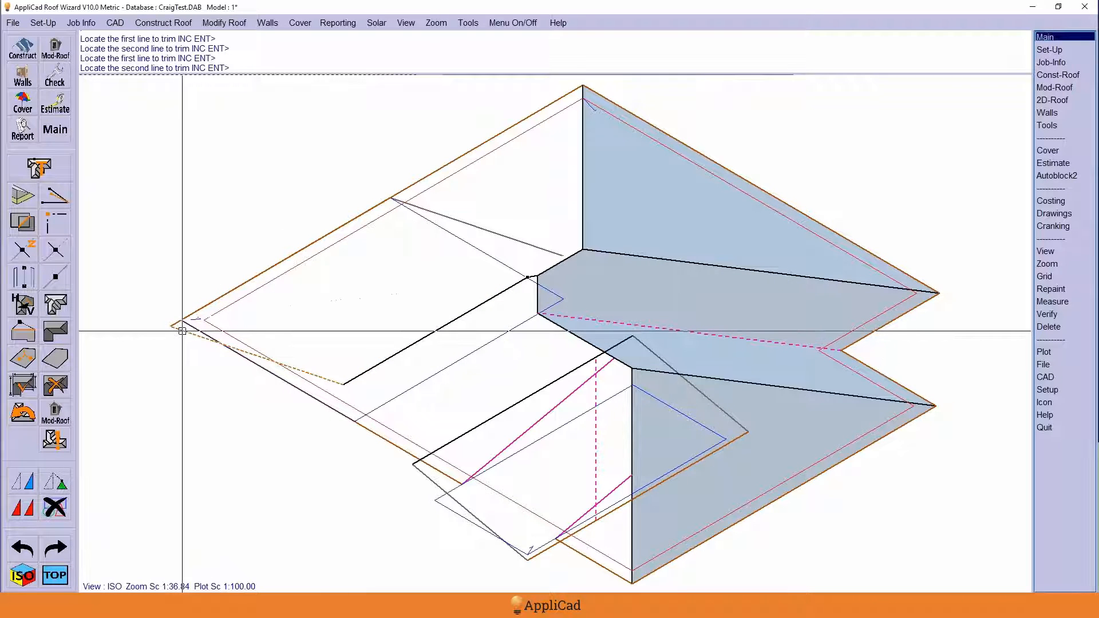
left_click(246, 283)
left_click(548, 315)
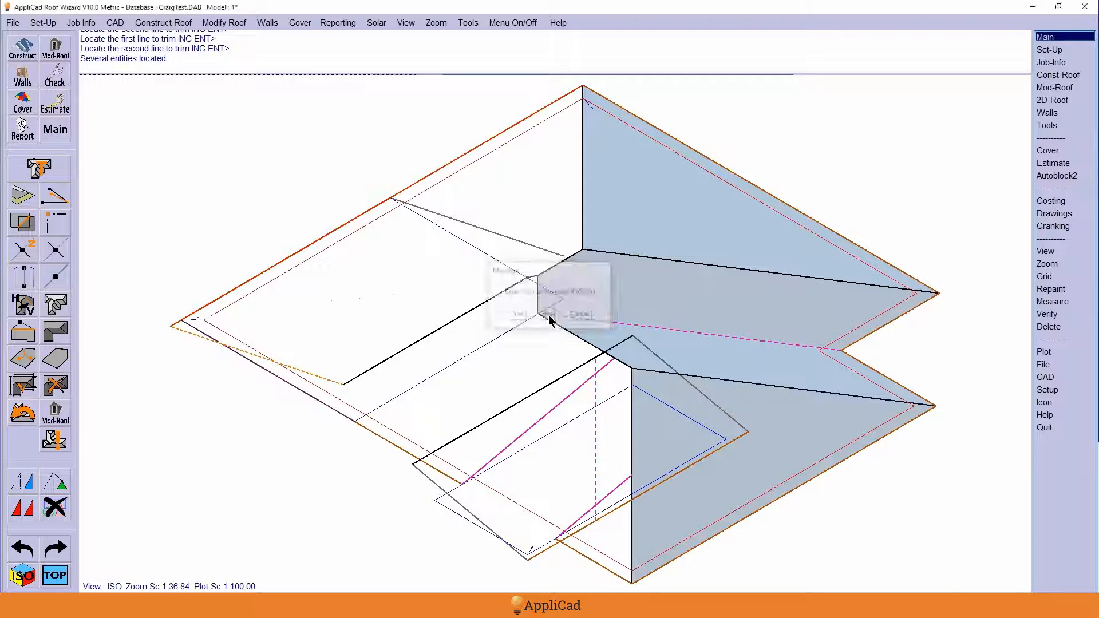
left_click(547, 315)
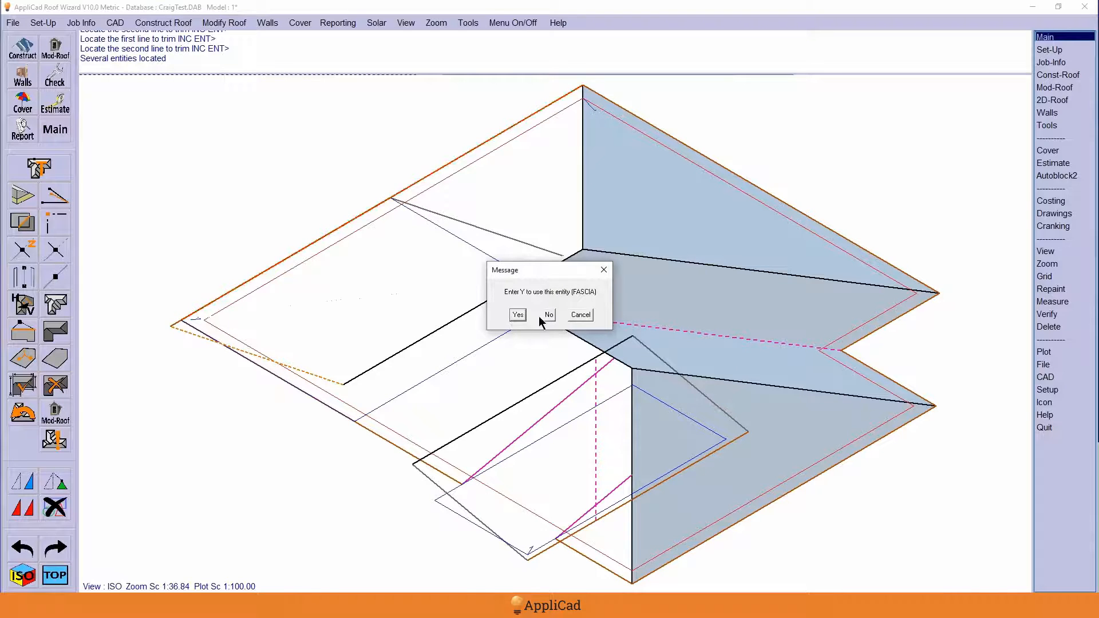
left_click(518, 315)
right_click(208, 379)
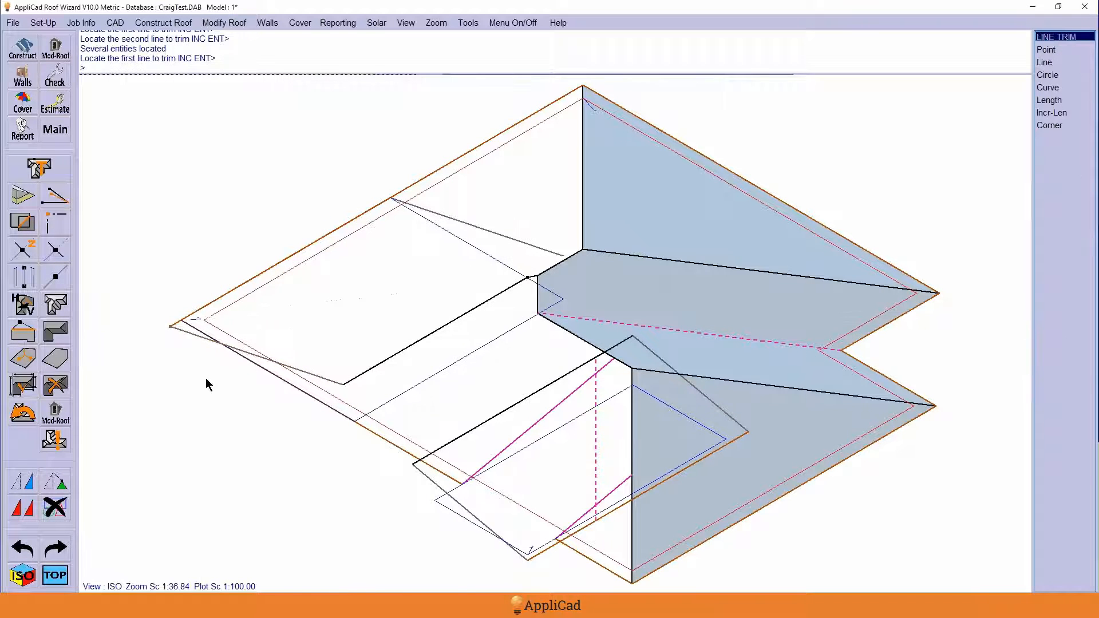
Create one roof plane from the boundary lines that combine the garage section with the main roof's adjoining side.
left_click(56, 360)
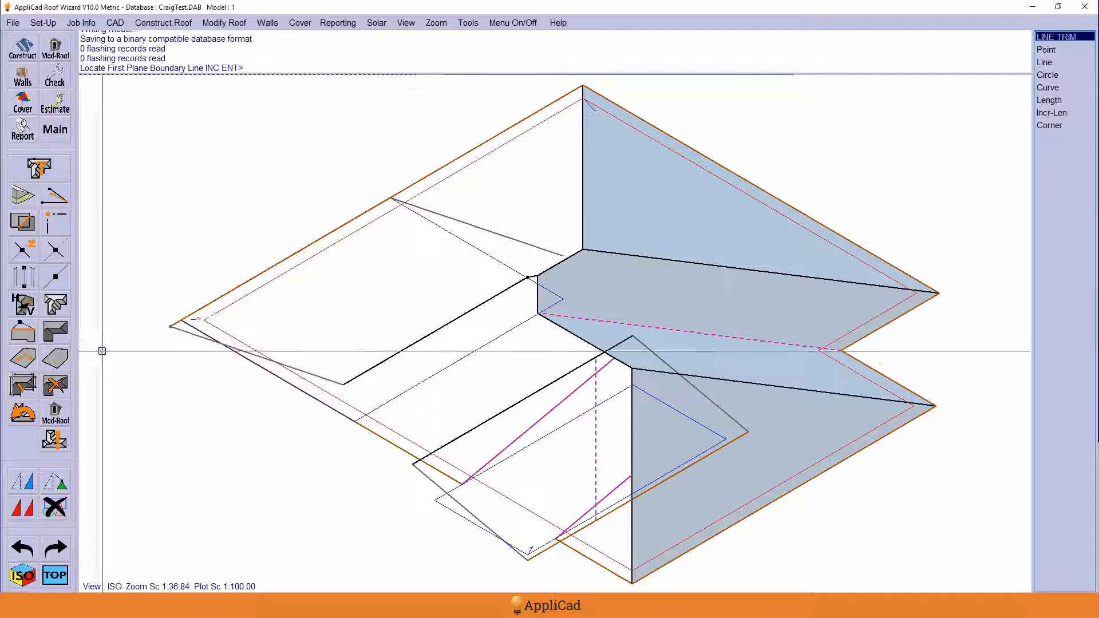
left_click(321, 377)
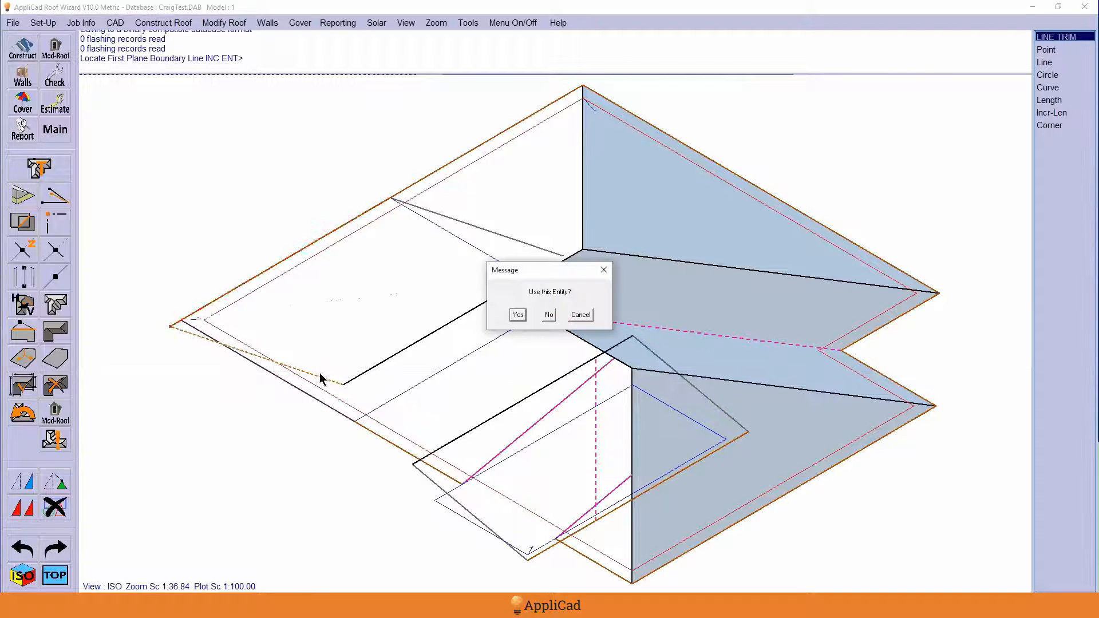
left_click(549, 315)
left_click(518, 314)
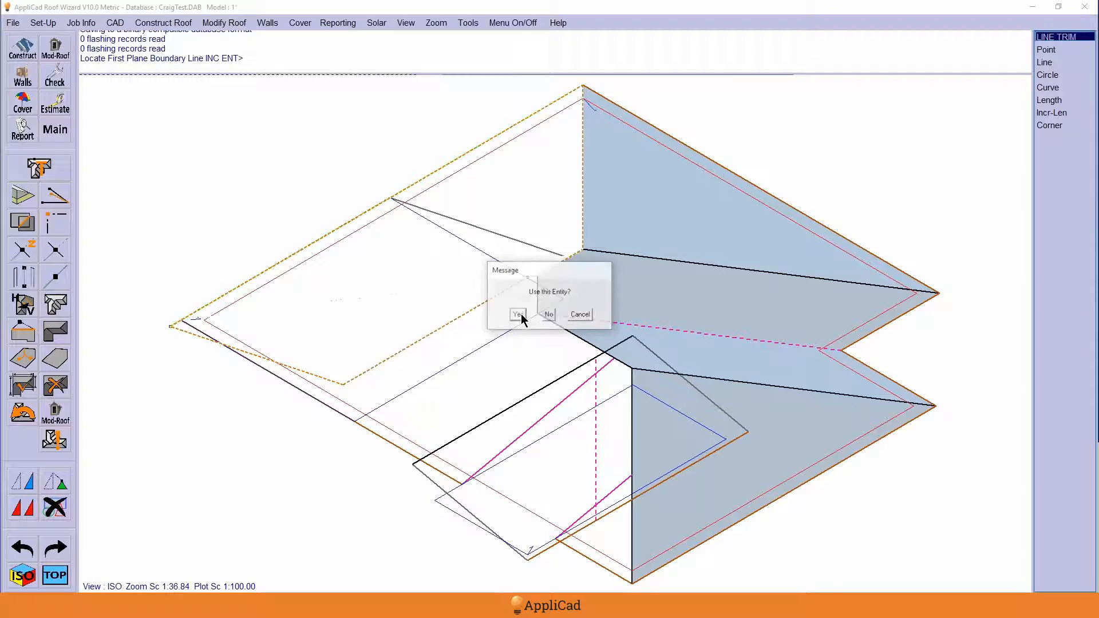
left_click(580, 325)
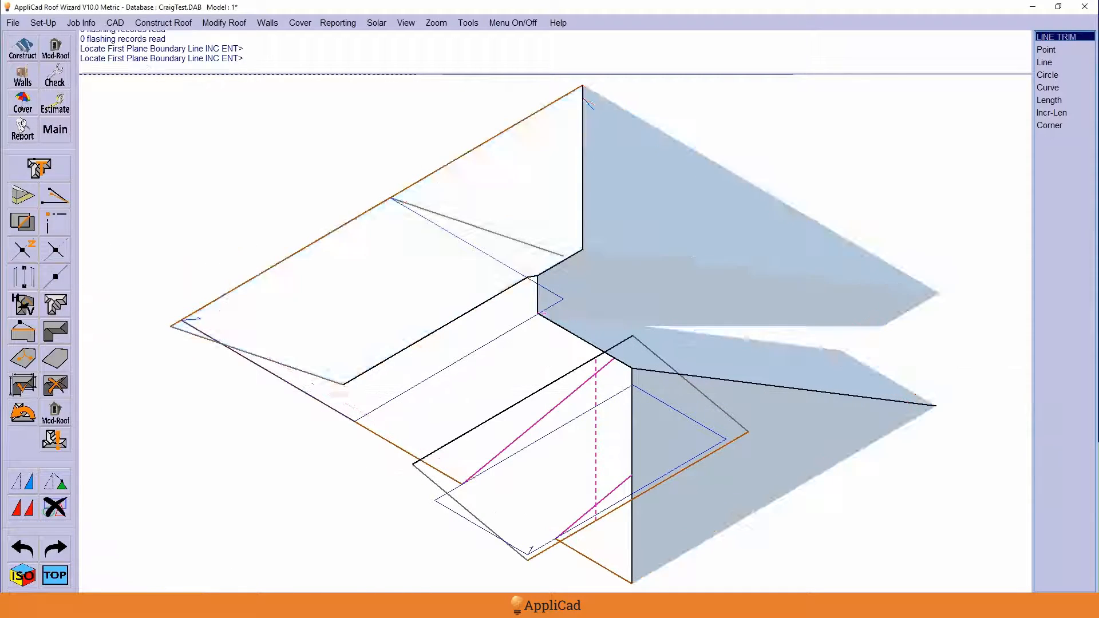
key("Escape")
In plan view, delete the garage's leftover edge line across Bed 4 and the overlapping line along its outer side.
left_click(54, 575)
scroll(732, 406, "down", 1)
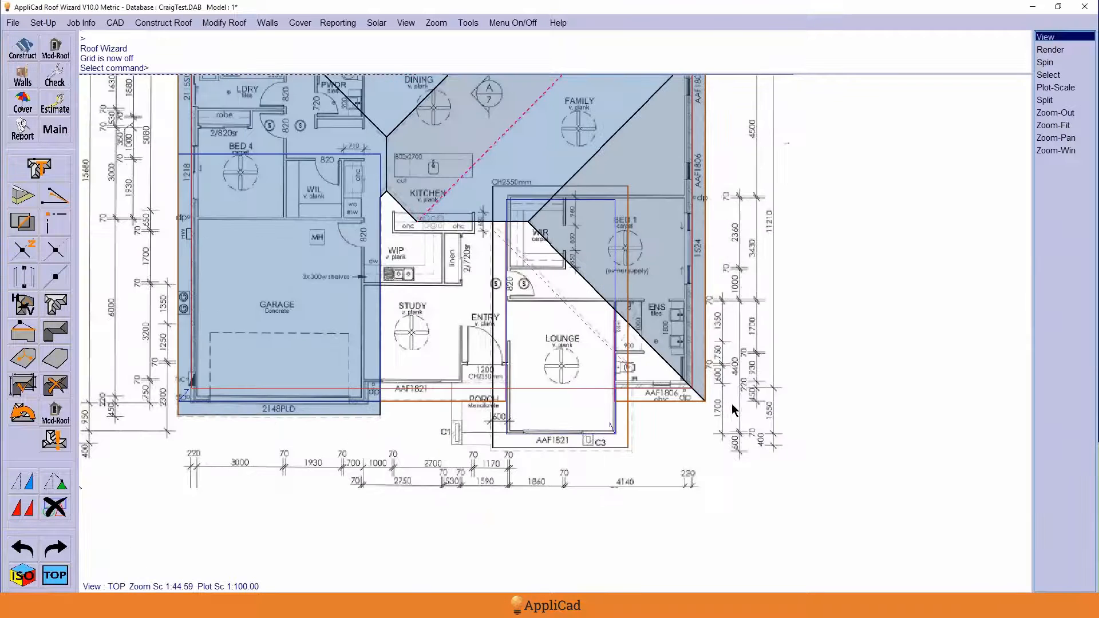
scroll(483, 264, "down", 1)
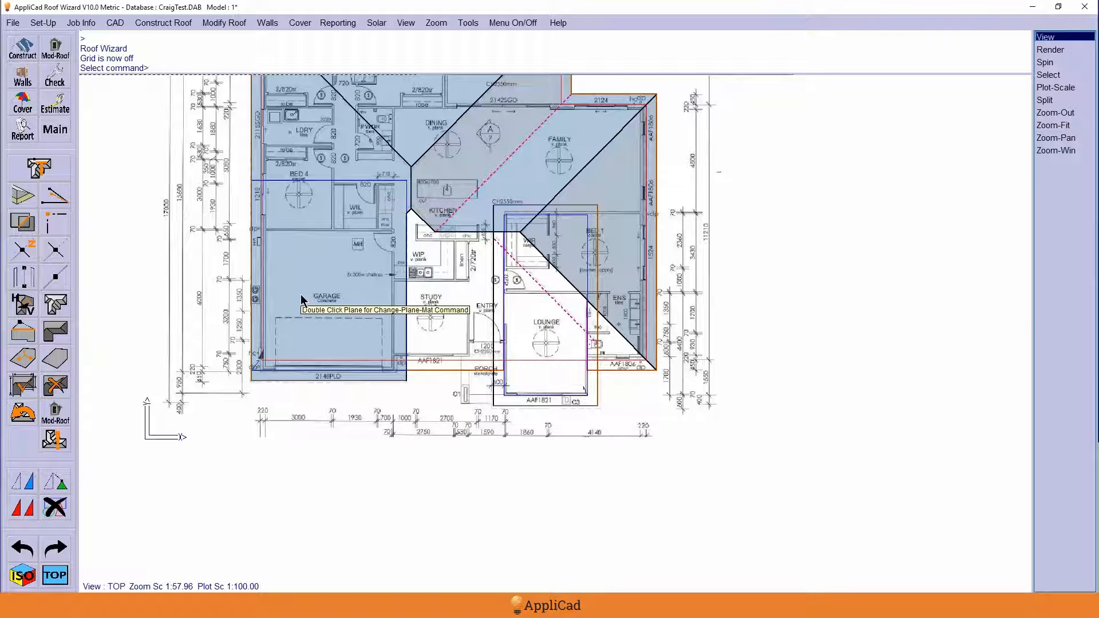
left_click(62, 505)
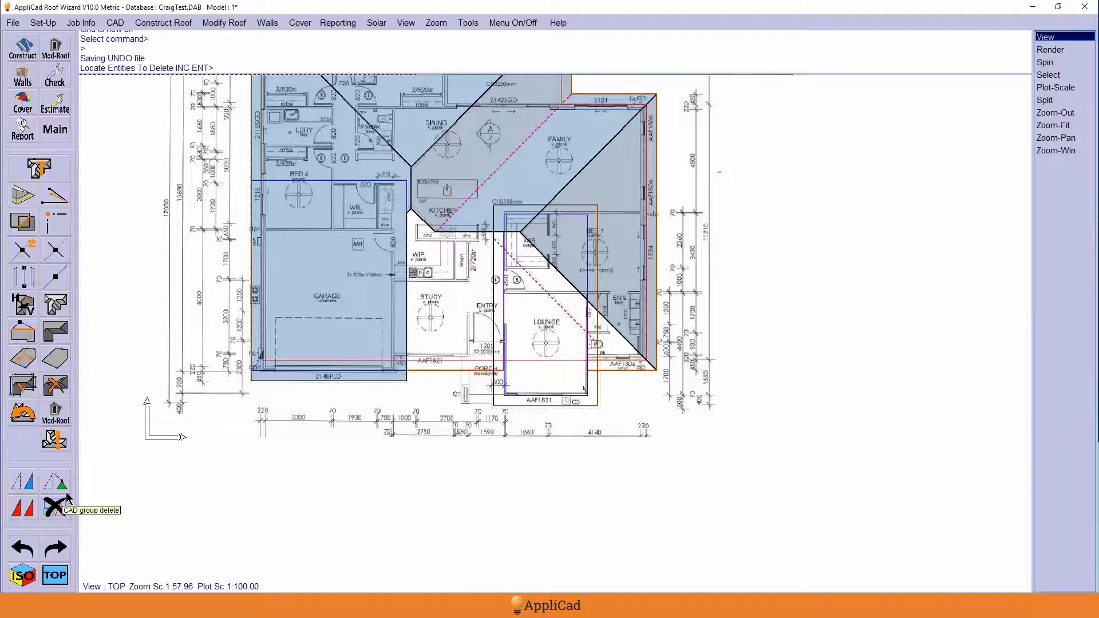
left_click(216, 162)
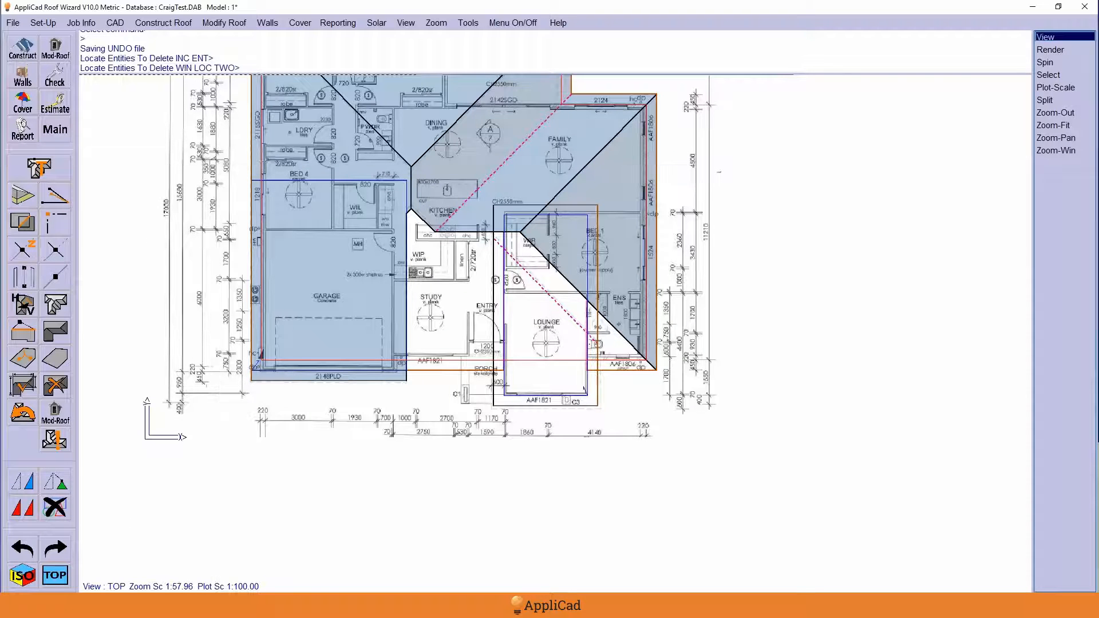
left_click(302, 424)
left_click(233, 160)
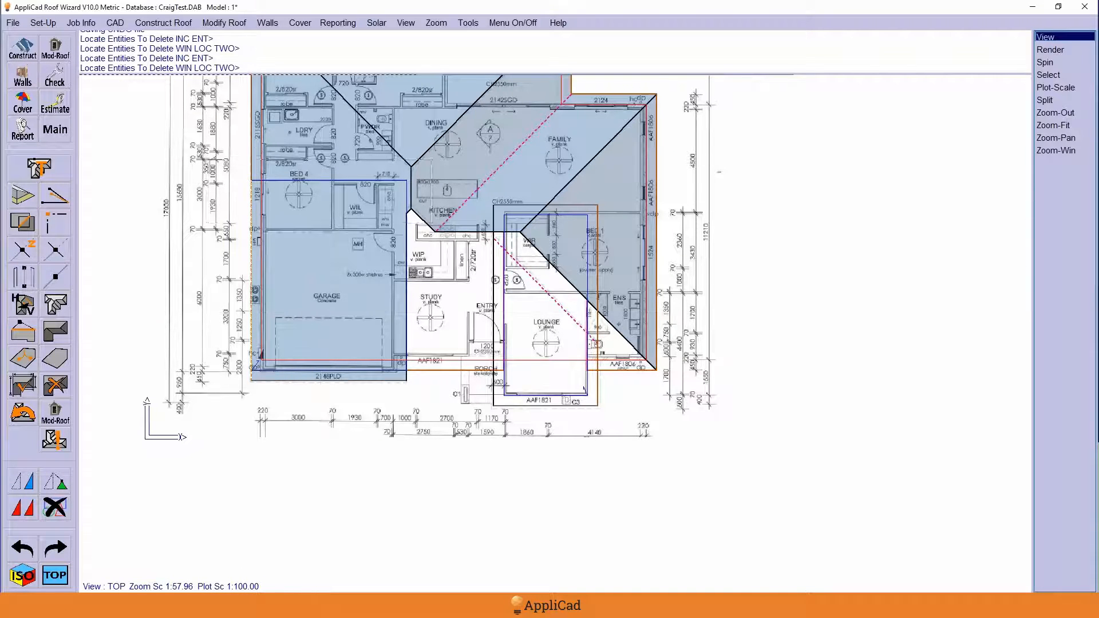
left_click(384, 228)
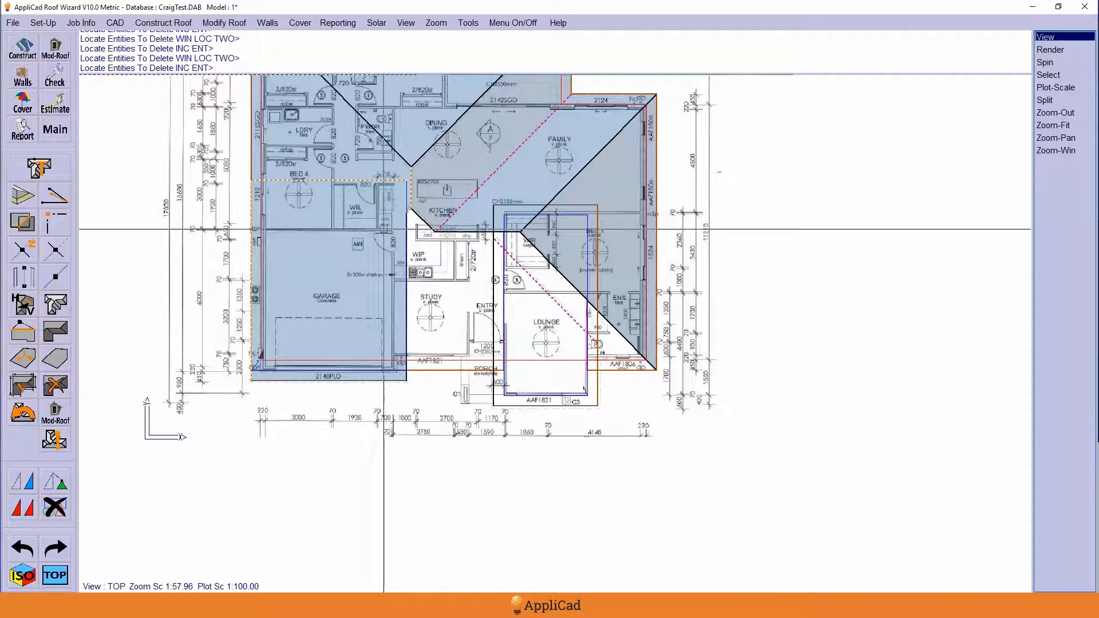
key("Escape")
key("Return")
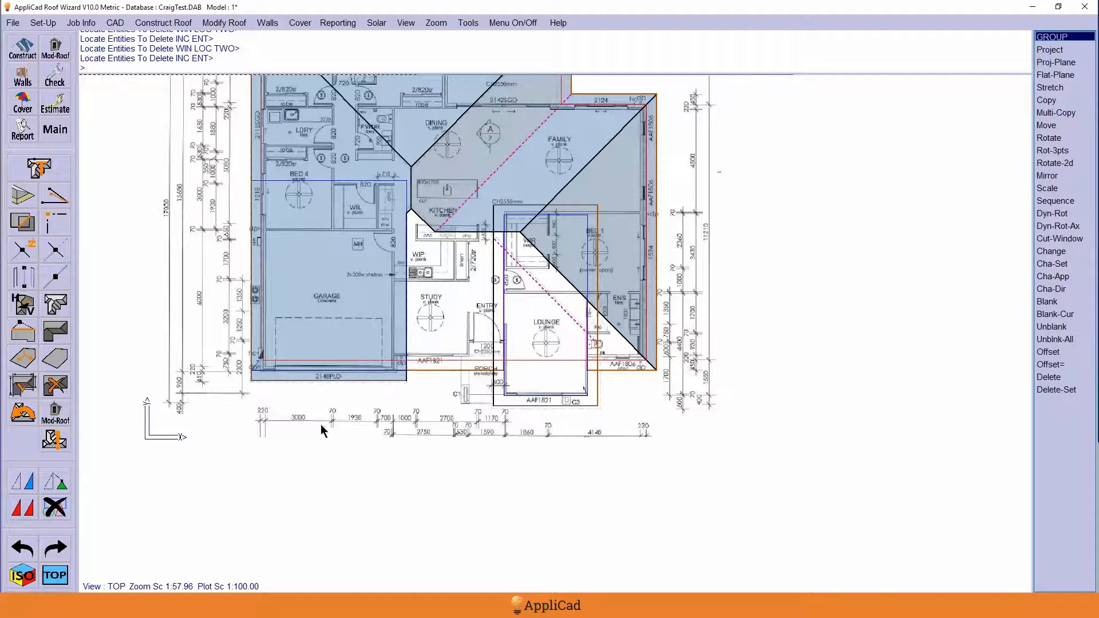
Delete the overlapping lines along the garage's front edge and return to the isometric view.
left_click(55, 506)
left_click(205, 343)
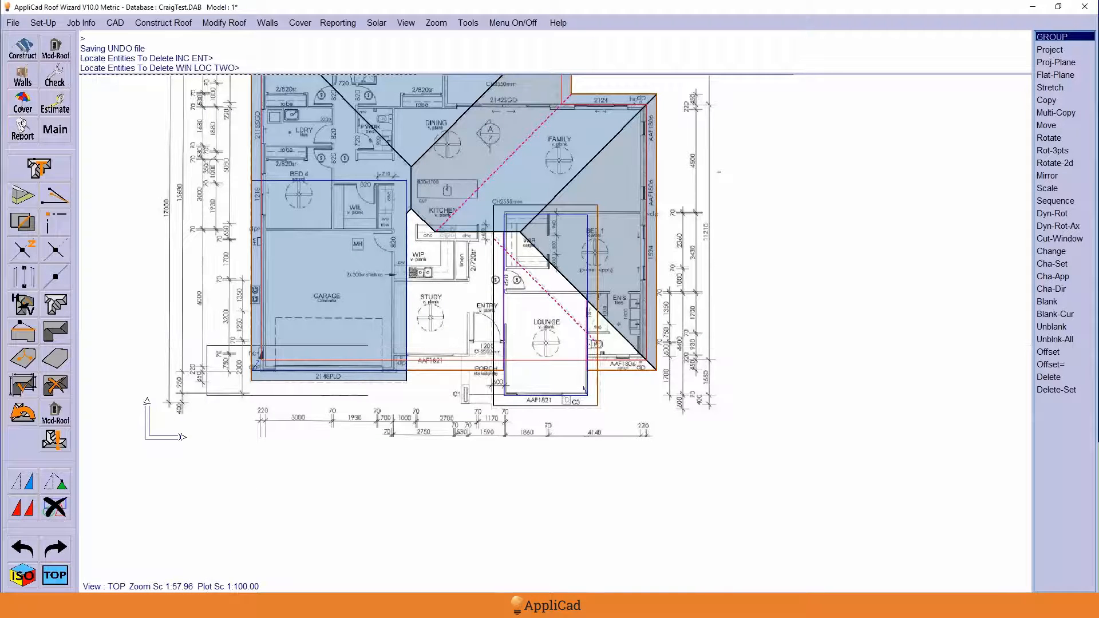
left_click(442, 401)
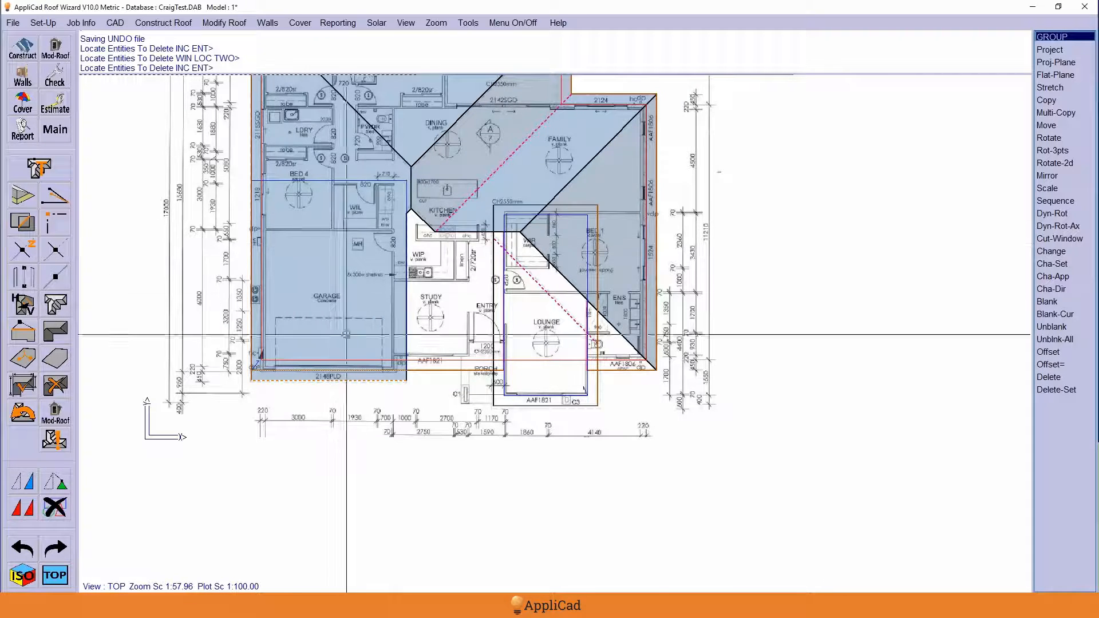
key("Return")
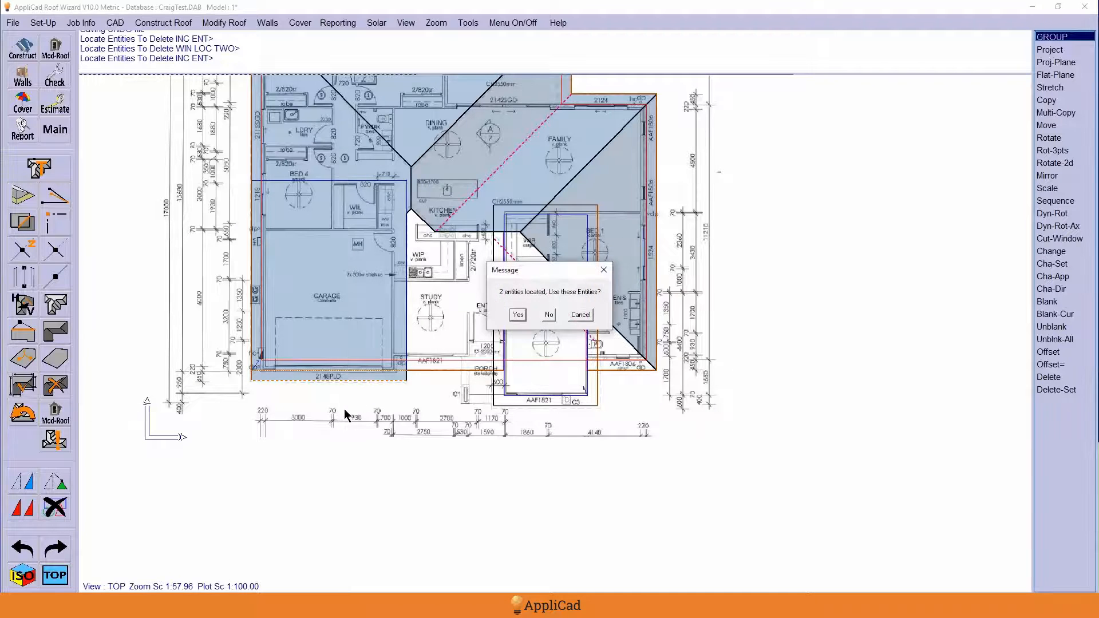
key("Return")
left_click(23, 575)
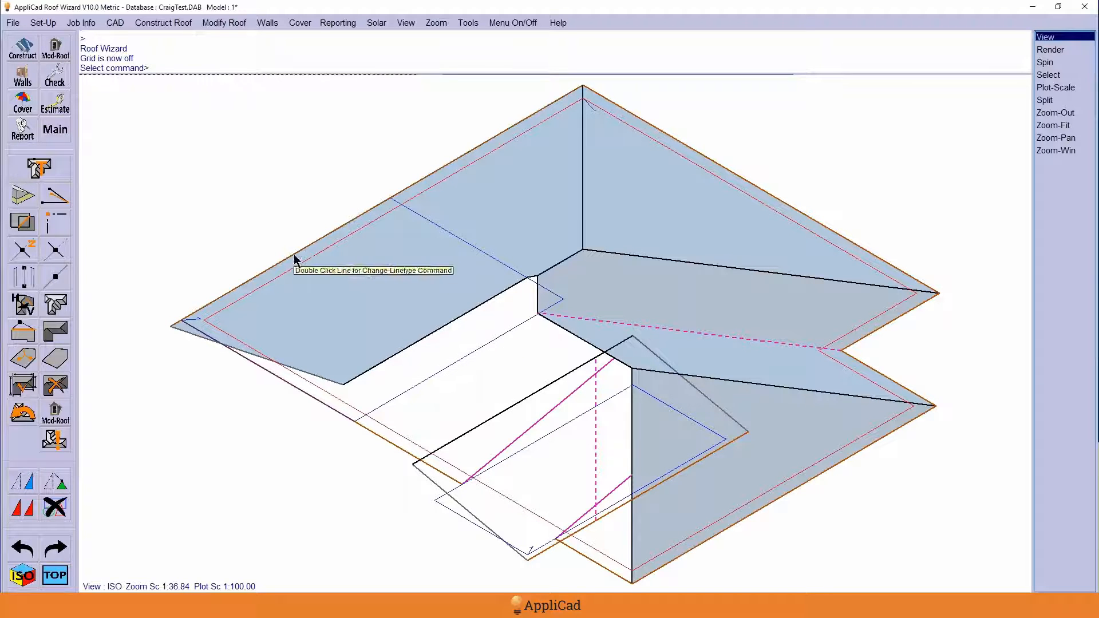
right_click(259, 171)
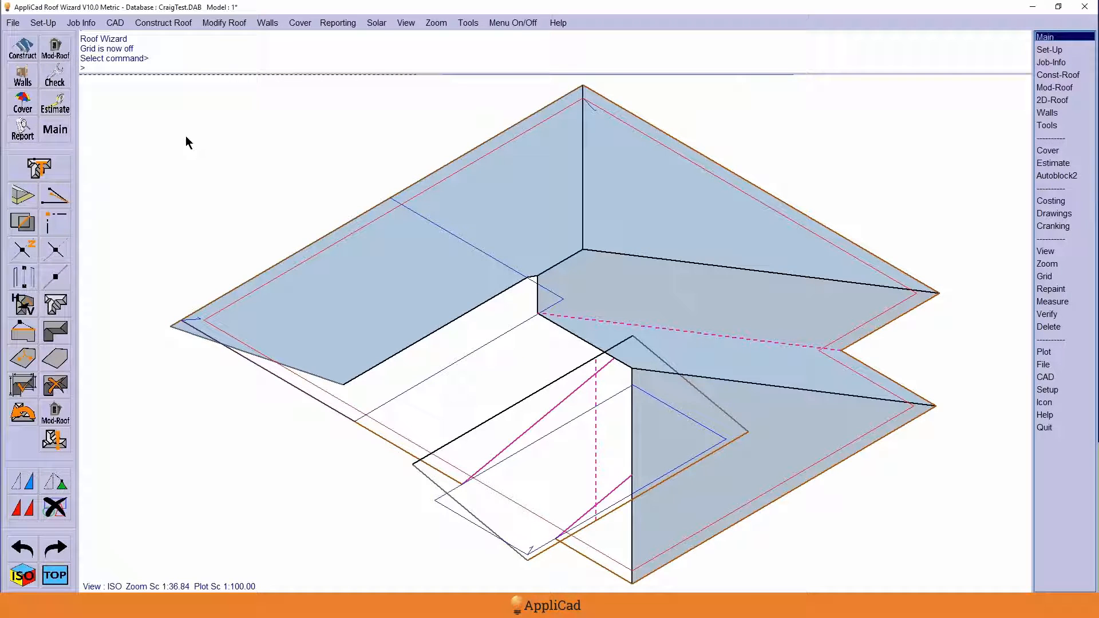
Turn off the display of wall lines so only the roof geometry shows in the isometric view.
left_click(57, 86)
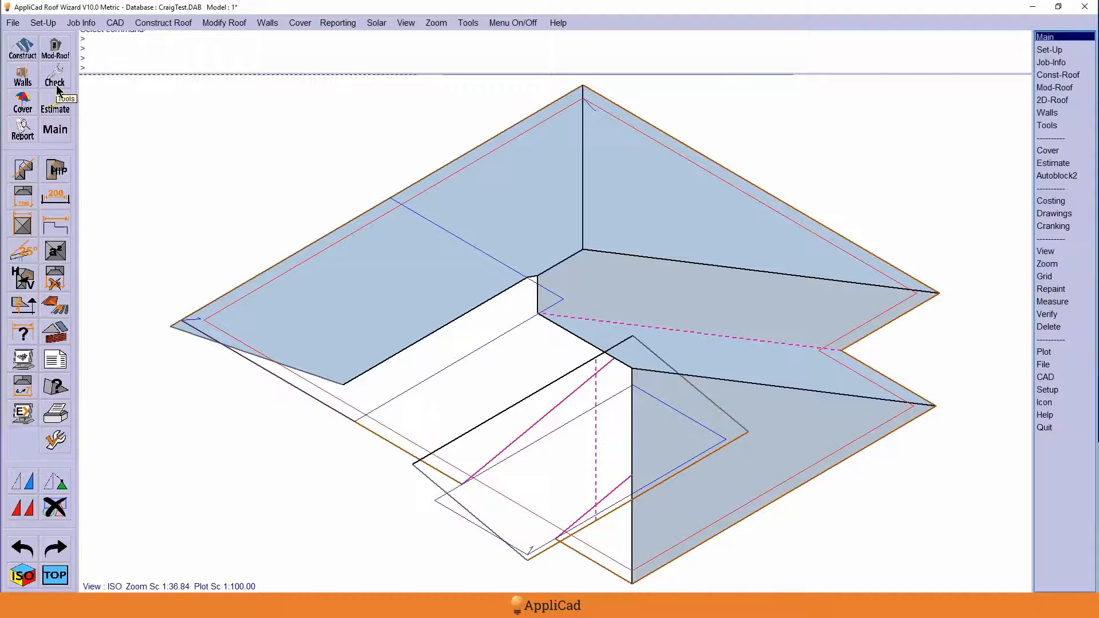
left_click(23, 359)
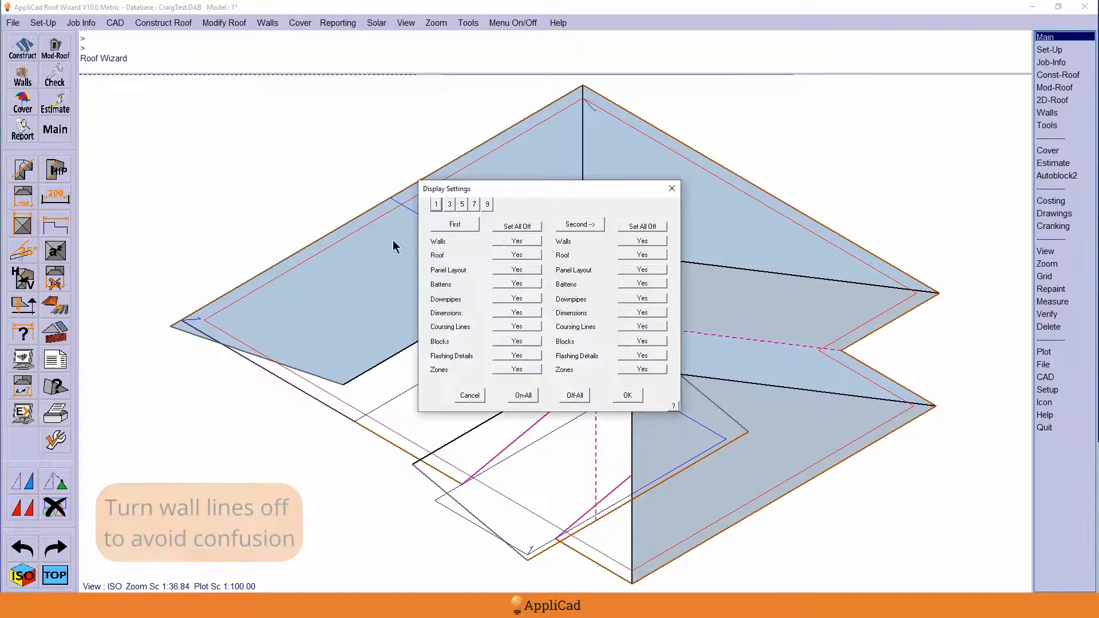
left_click(508, 240)
left_click(640, 399)
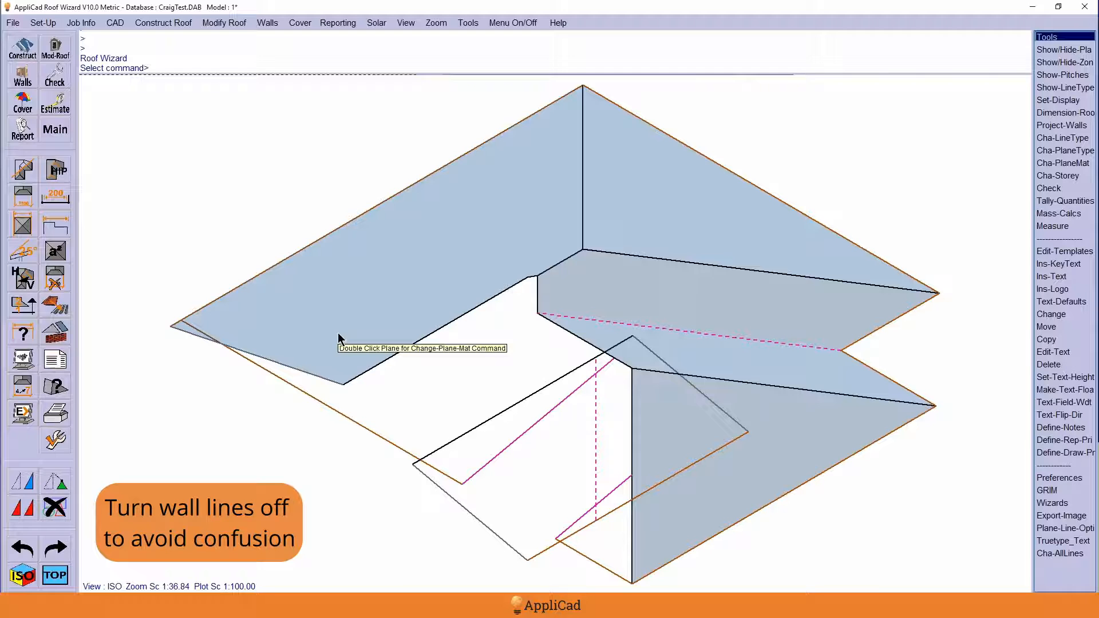
key("Escape")
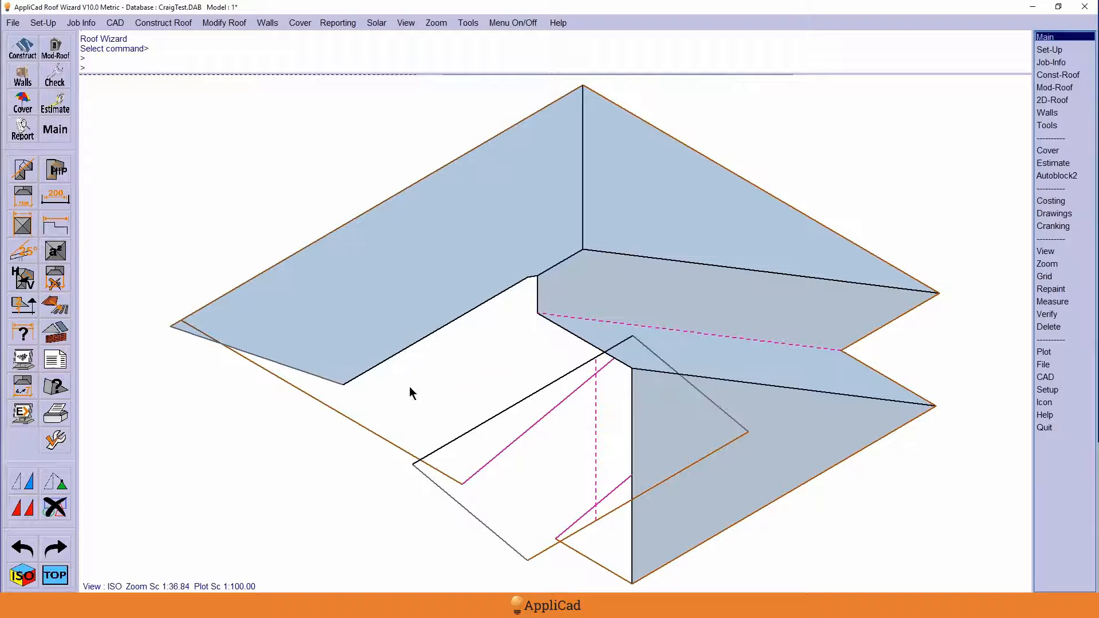
Copy the lounge's long valley line to the inner end of the garage section's ridge.
left_click(23, 509)
key("Return")
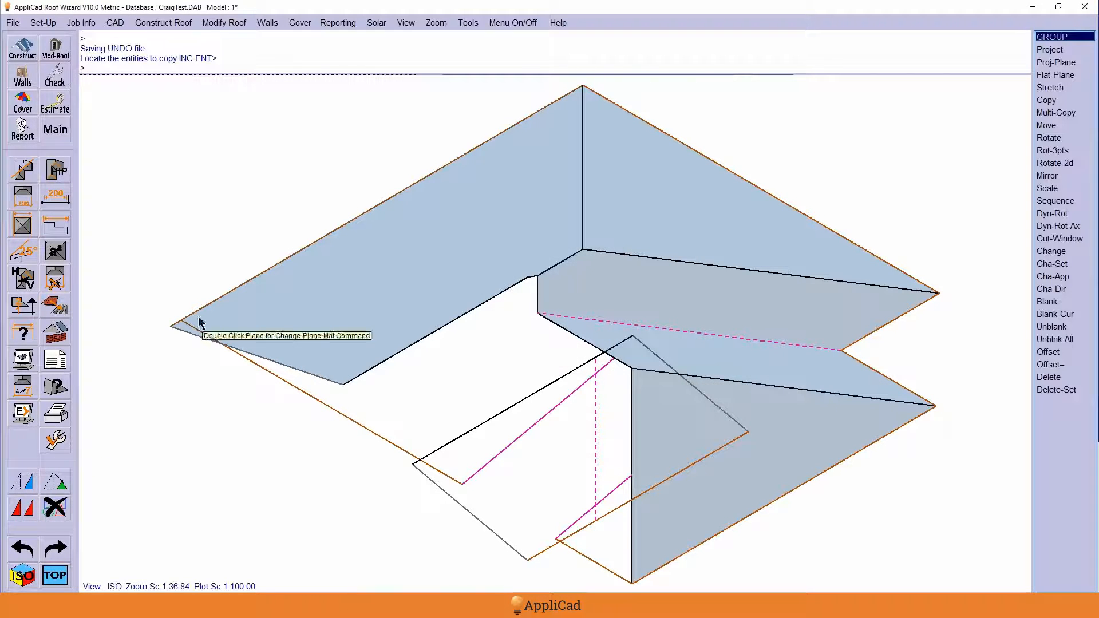
left_click(23, 49)
left_click(55, 507)
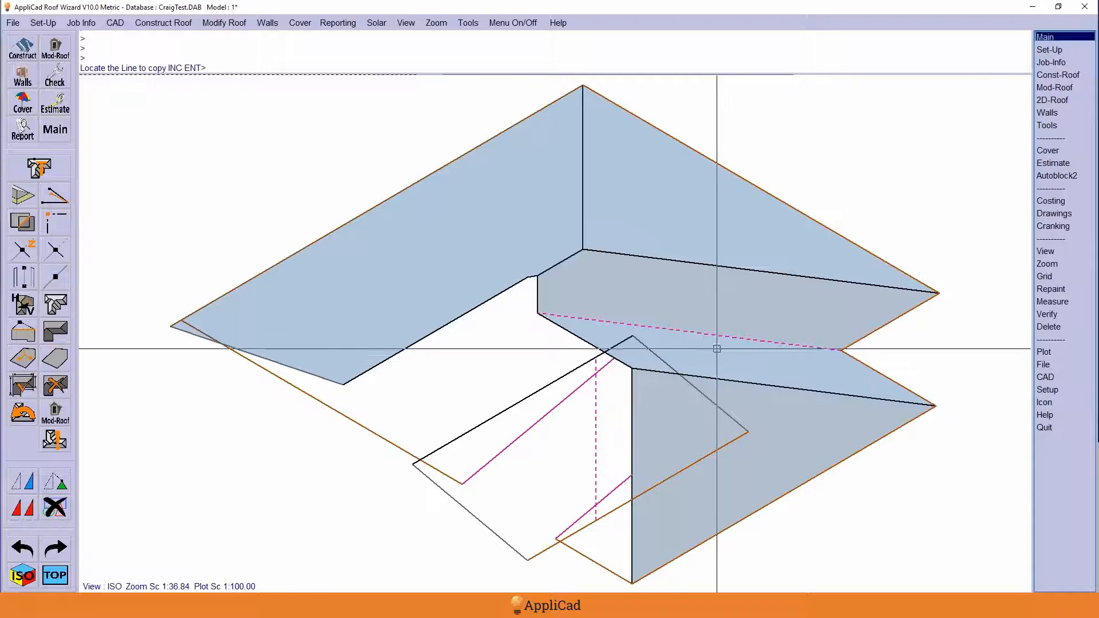
left_click(606, 365)
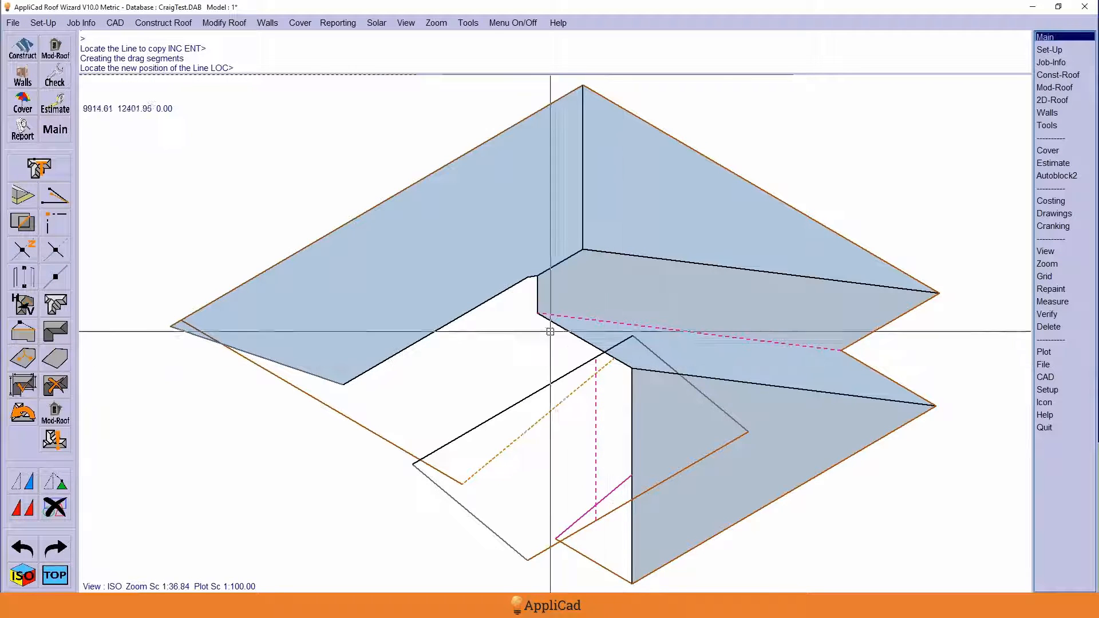
middle_click(525, 278)
right_click(374, 361)
right_click(343, 342)
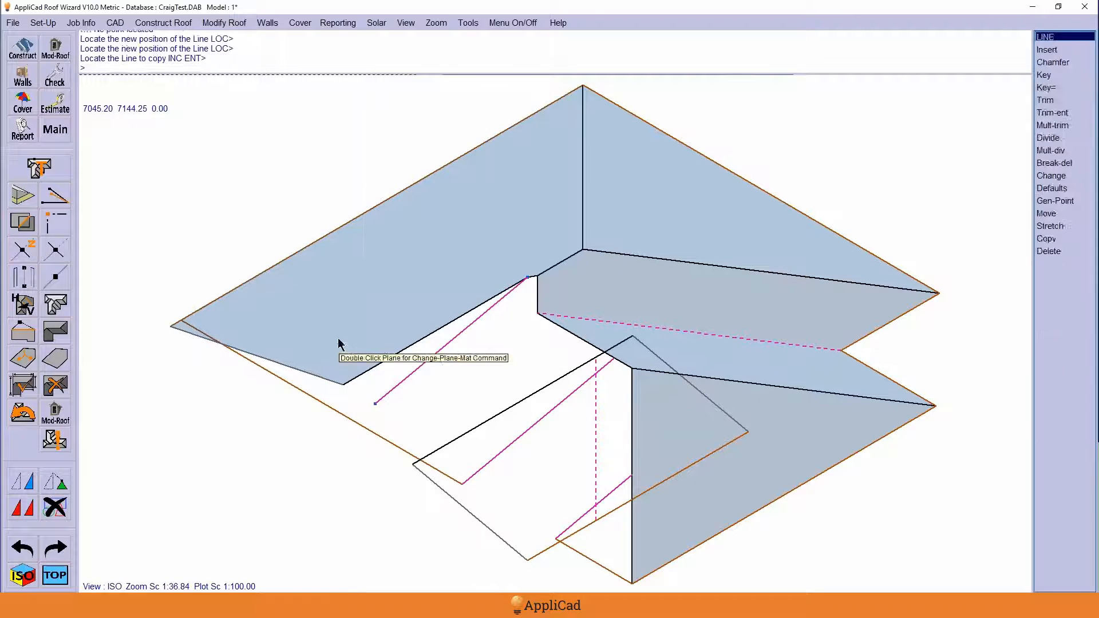
right_click(337, 337)
Trim the copied line beside the garage and the main roof's front fascia line to a common corner.
left_click(49, 231)
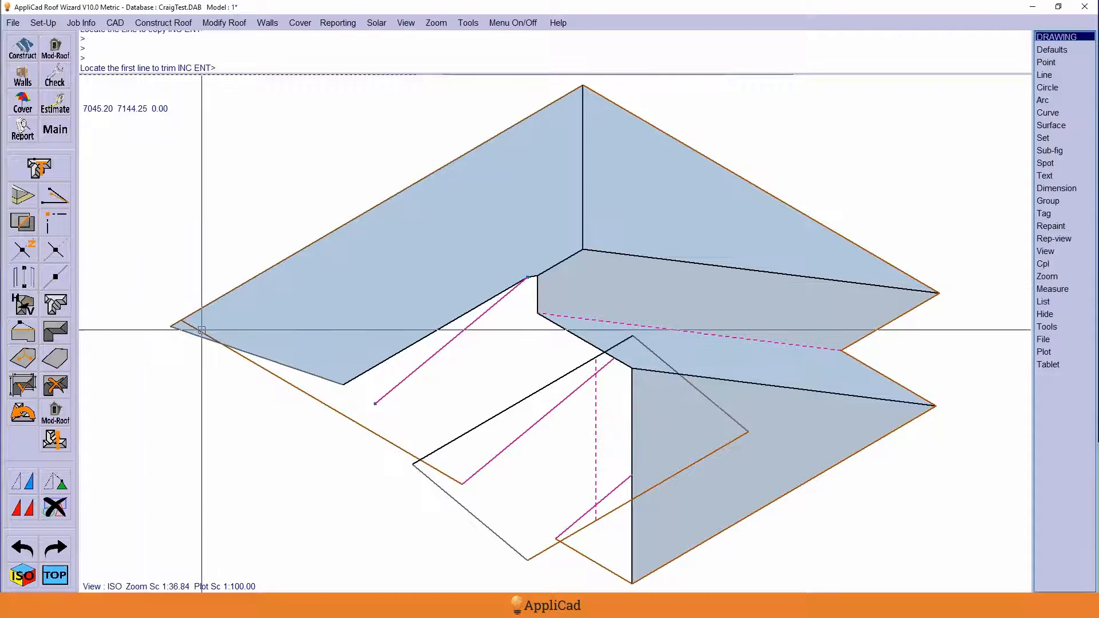
left_click(174, 323)
left_click(383, 396)
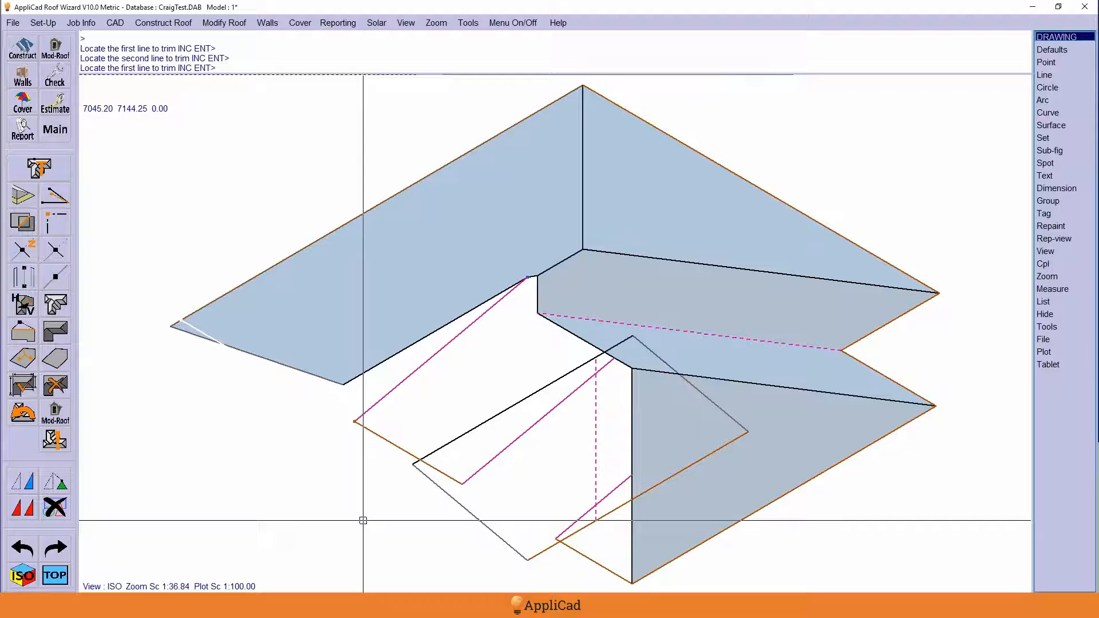
right_click(516, 471)
Trim both solid lines beside the lounge to common corners with the two ends of the dashed valley line.
left_click(57, 224)
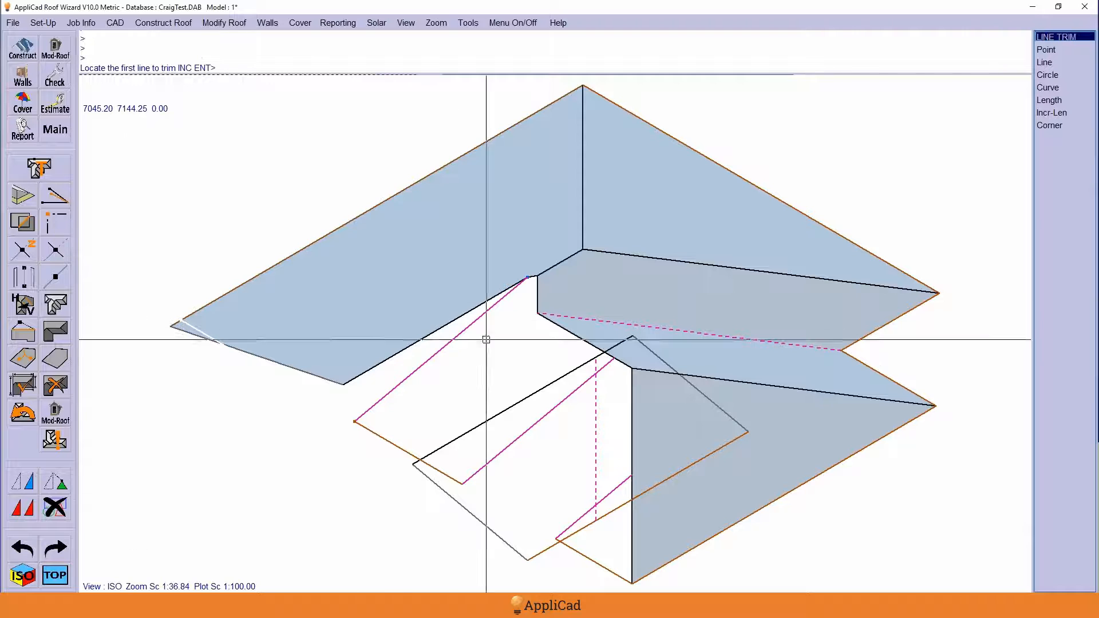
left_click(595, 383)
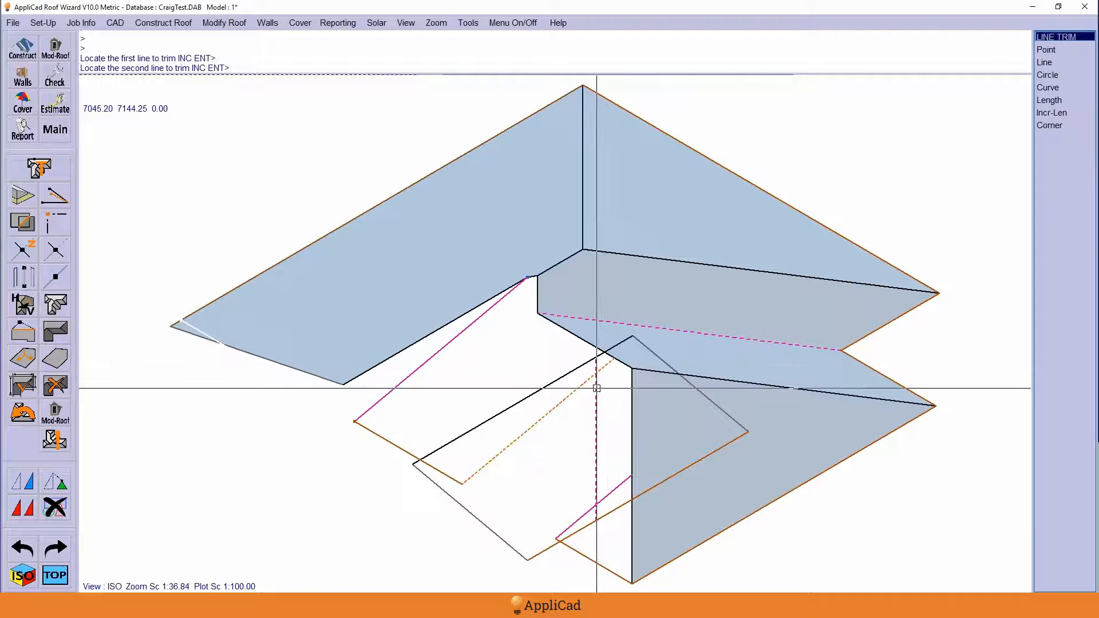
left_click(596, 385)
left_click(620, 485)
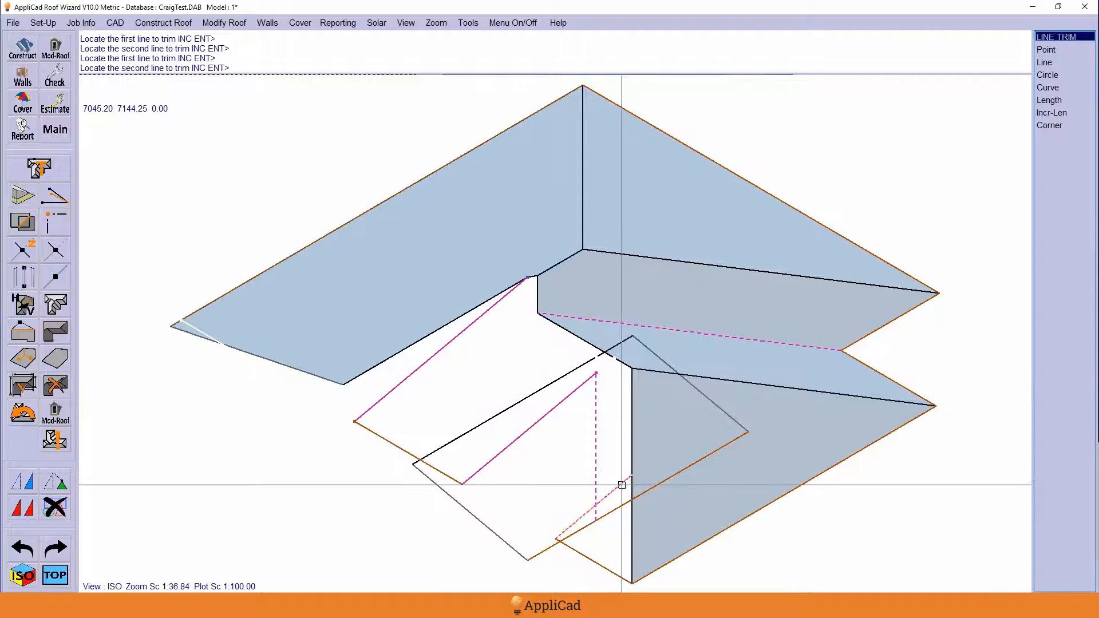
left_click(595, 473)
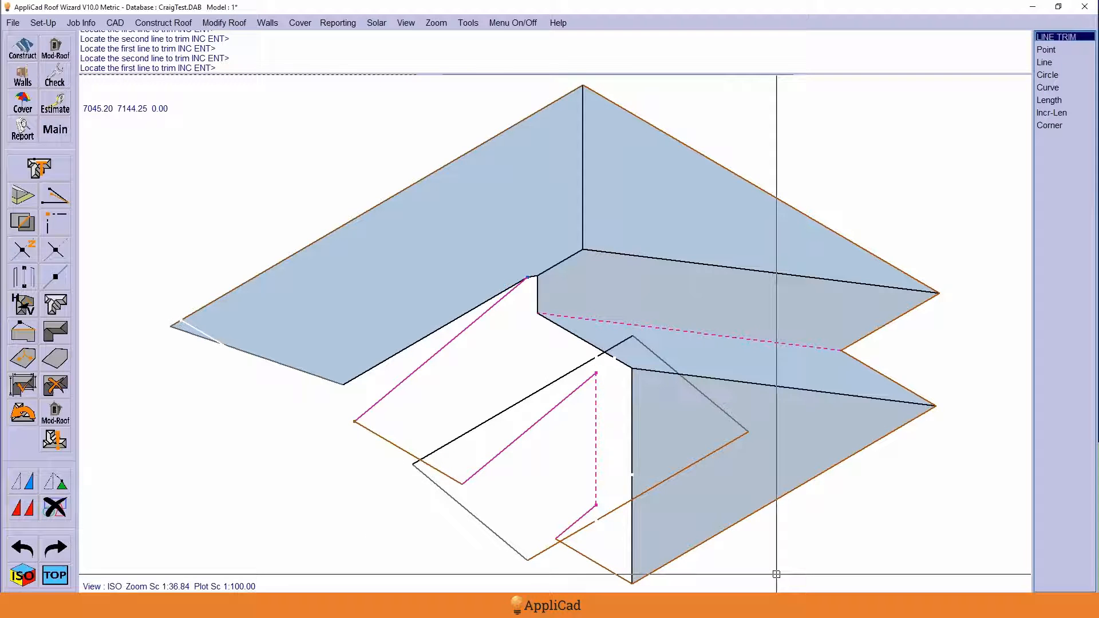
key("Escape")
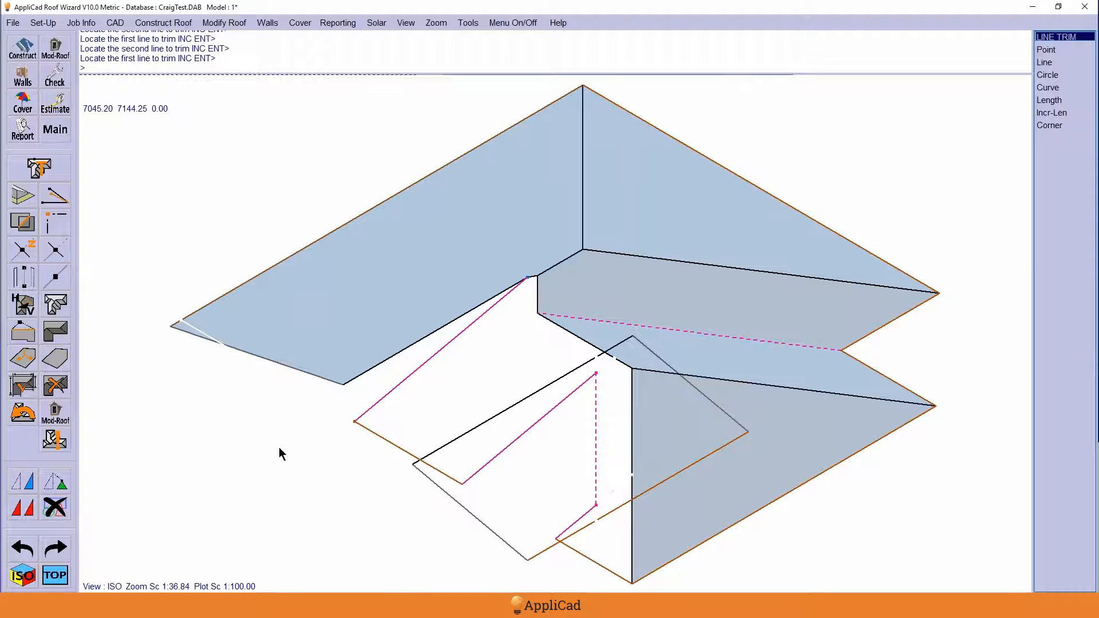
Create the main roof's front plane from the trimmed boundary lines that run around the lounge opening.
left_click(66, 326)
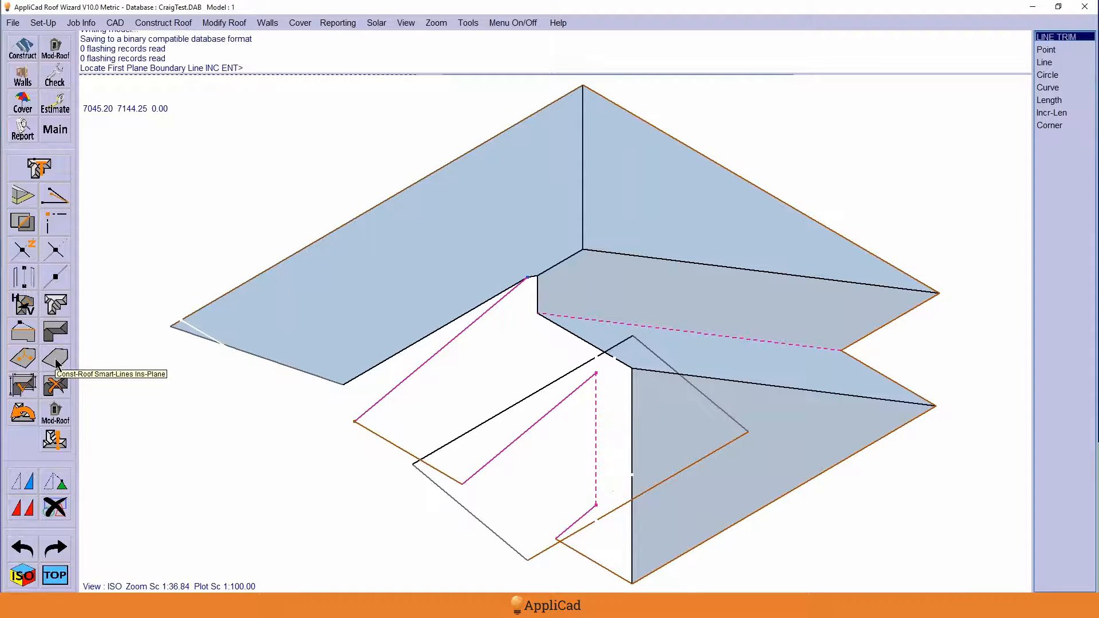
left_click(385, 394)
key("Return")
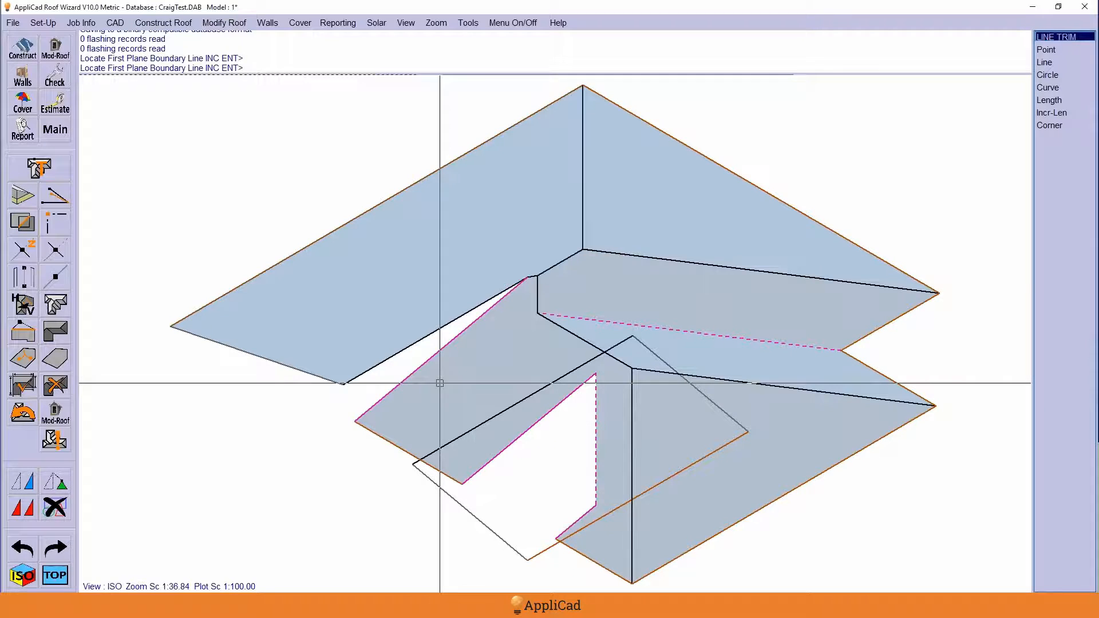
key("Escape")
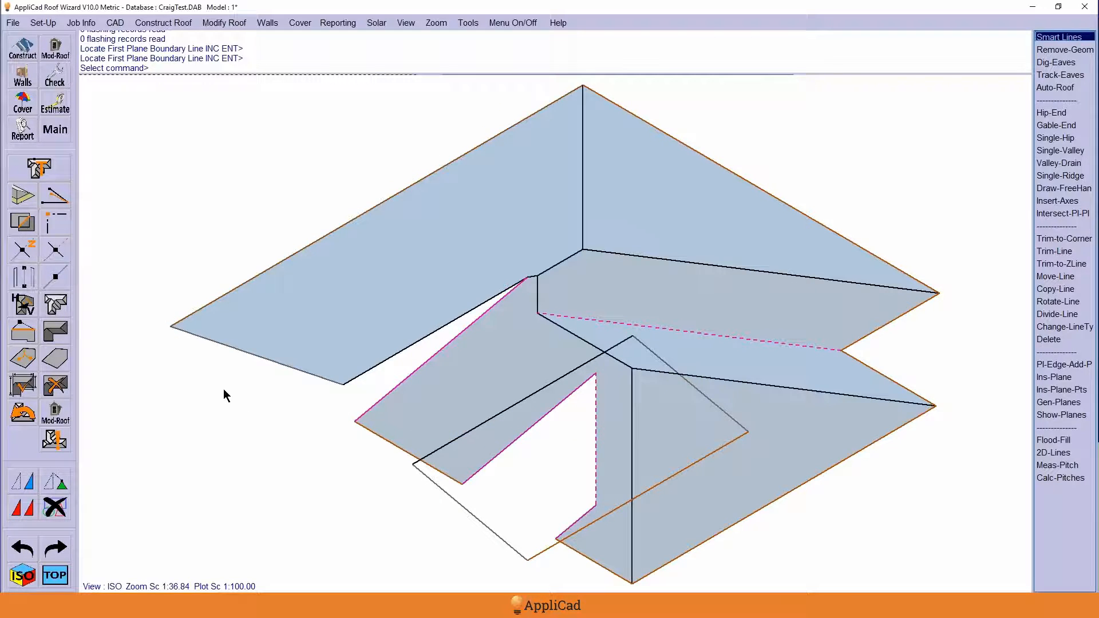
Copy the dashed valley line end to end twice, extending it beyond both its upper and lower ends.
left_click(33, 502)
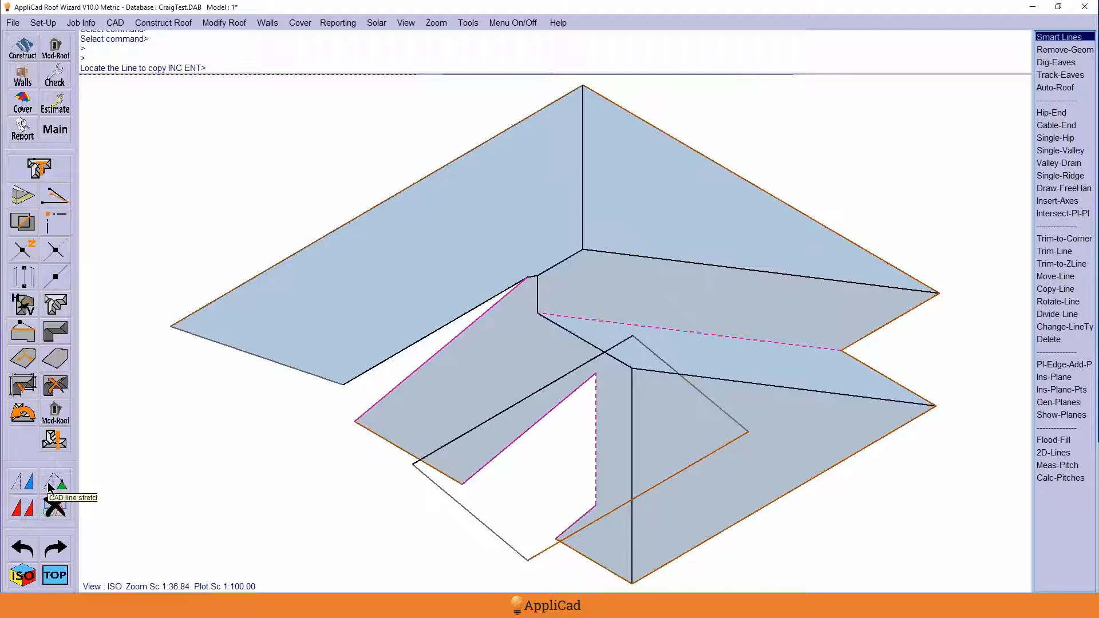
left_click(596, 496)
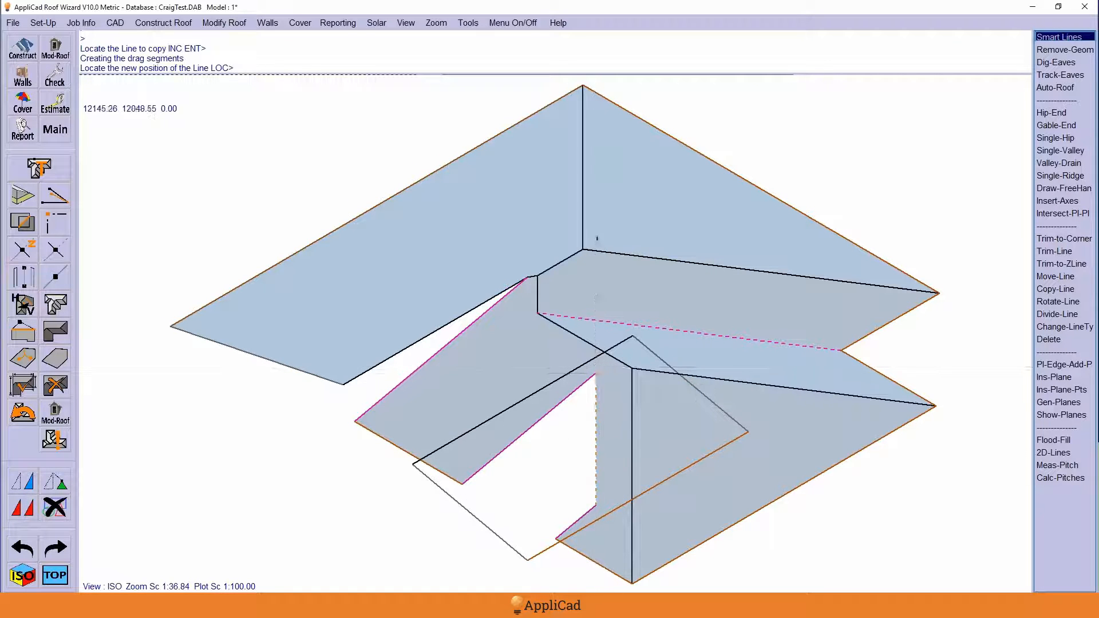
left_click(595, 373)
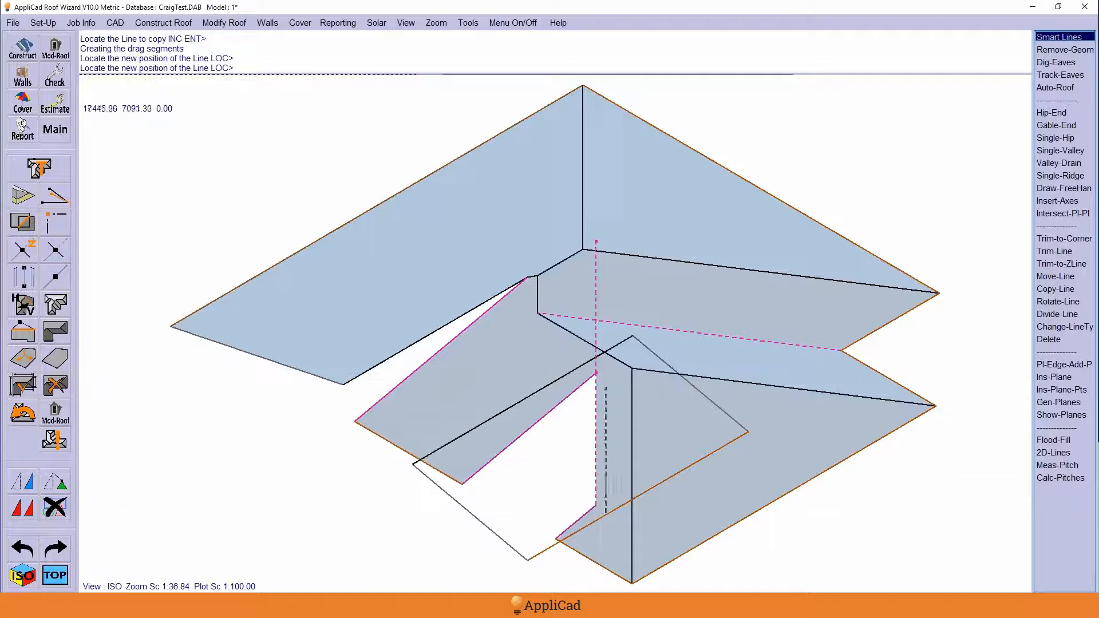
right_click(647, 497)
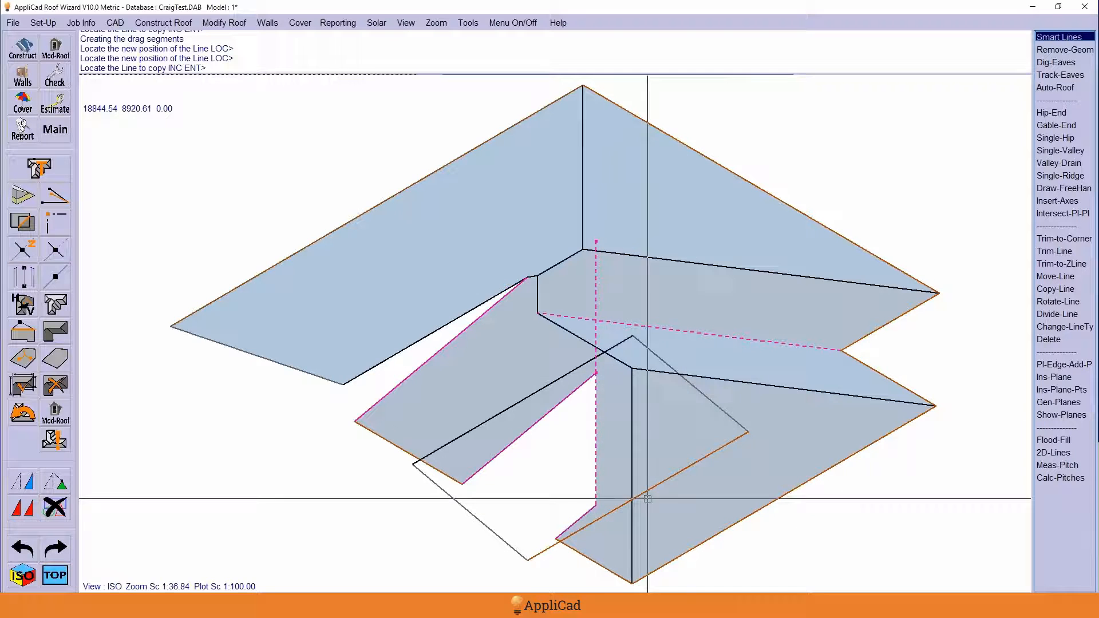
left_click(595, 382)
left_click(595, 506)
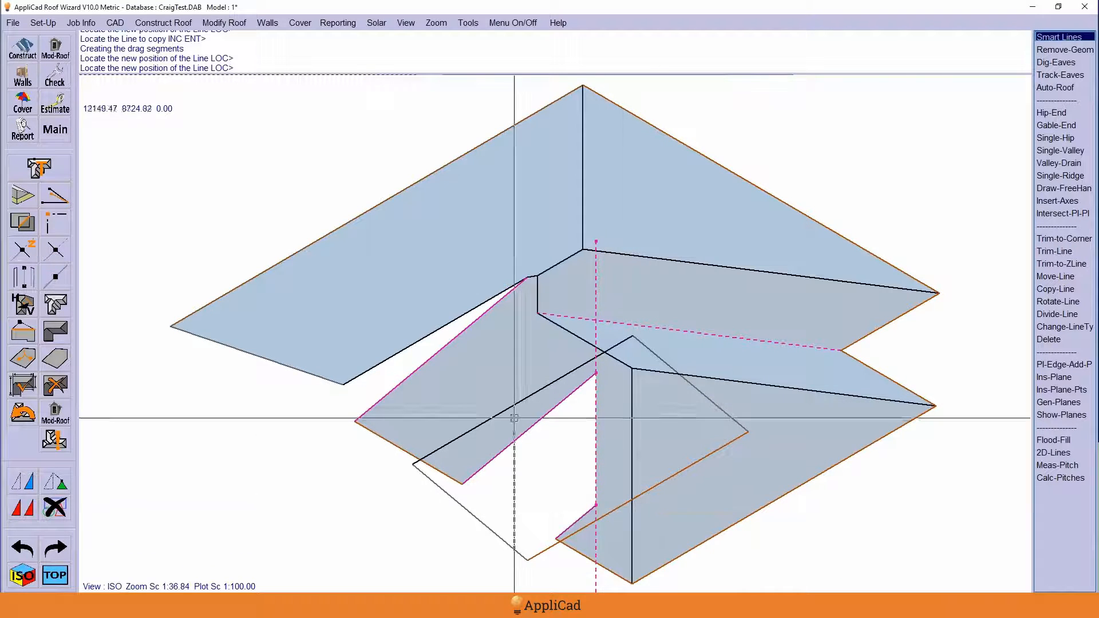
right_click(400, 326)
scroll(347, 313, "down", 1)
right_click(347, 313)
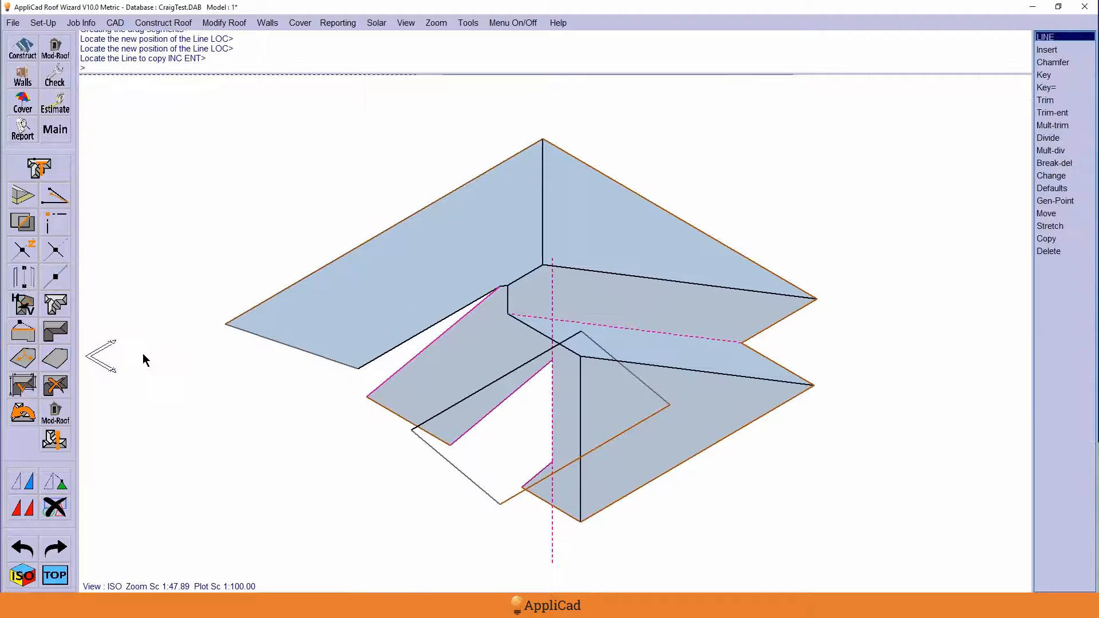
Trim the upper valley copy to the lounge's upper edge line and the lower copy to the lounge's fascia line.
left_click(52, 220)
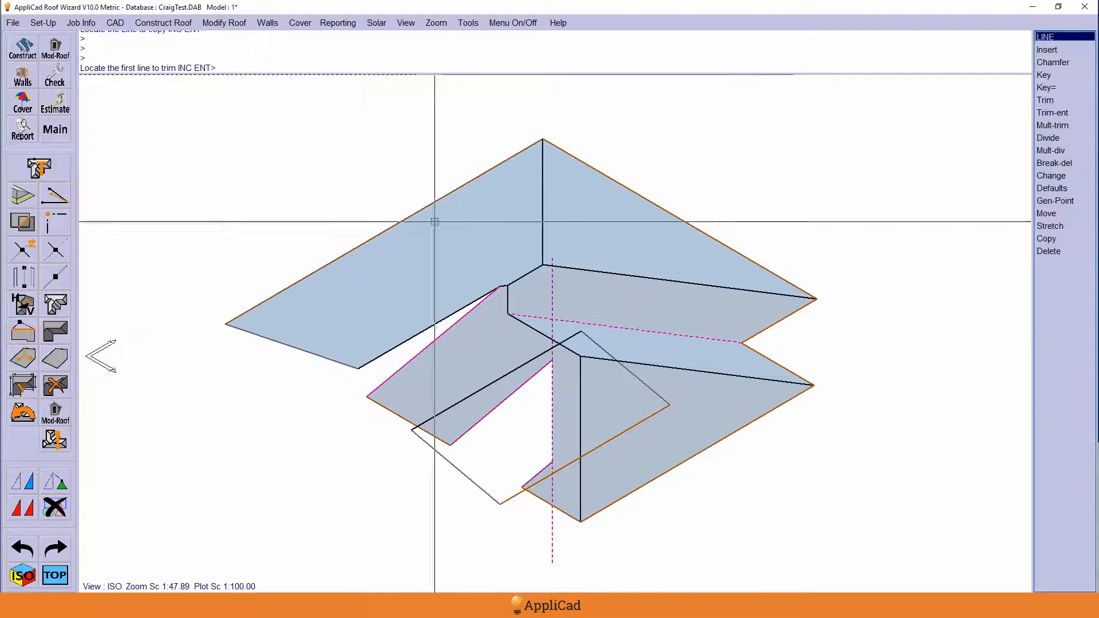
left_click(552, 281)
left_click(570, 337)
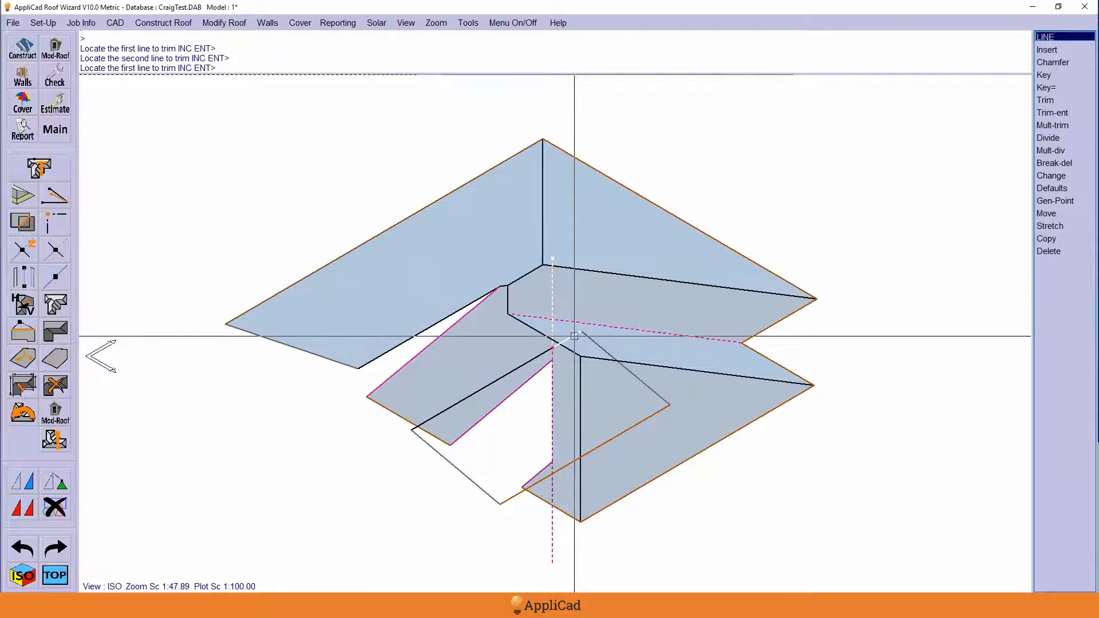
left_click(552, 552)
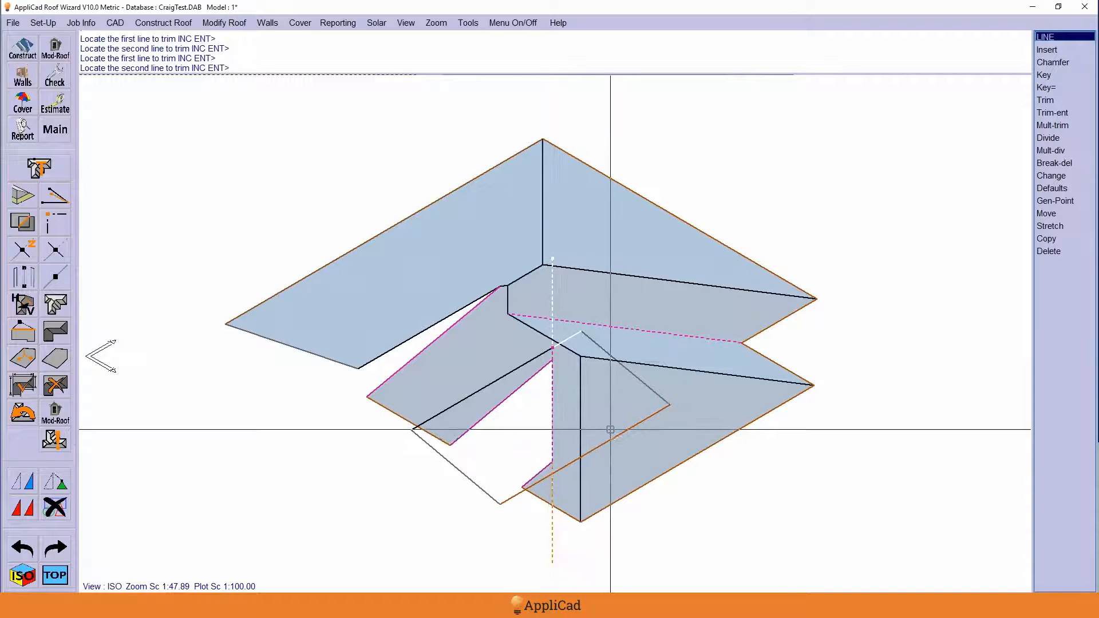
left_click(635, 423)
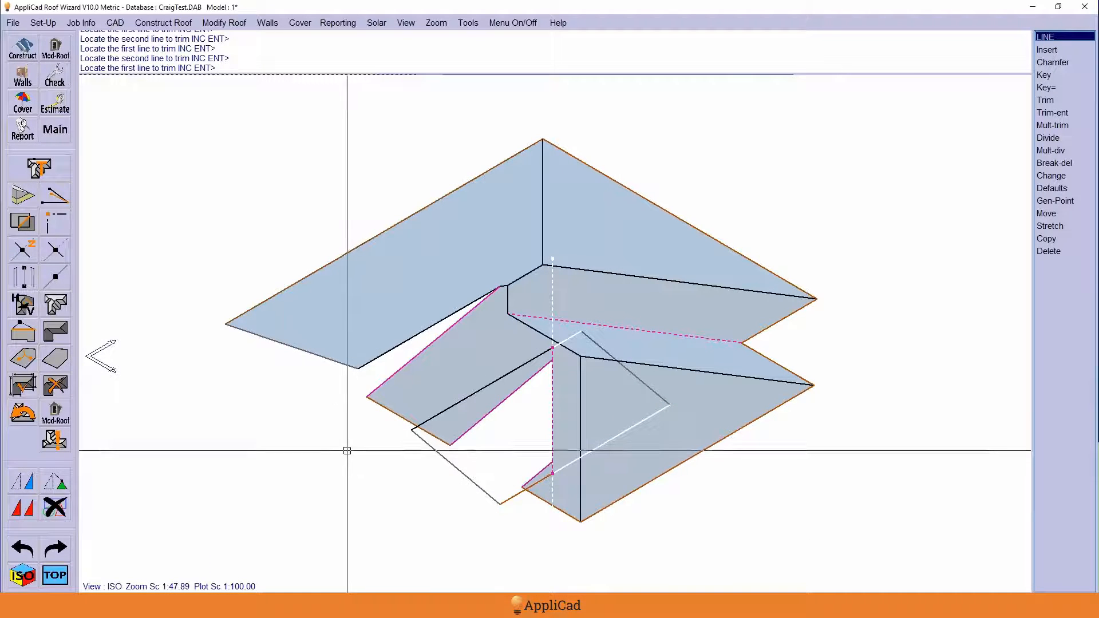
right_click(346, 448)
right_click(337, 435)
Create the lounge's roof plane from its closed boundary, with roof type Metal and storey 1.
left_click(58, 359)
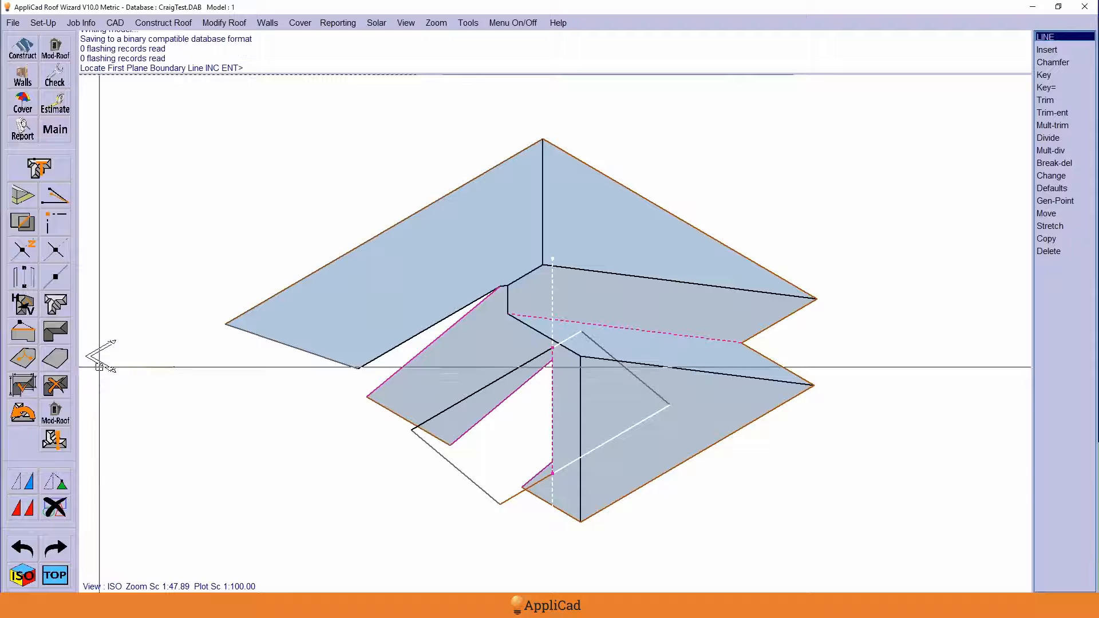
left_click(464, 474)
key("Return")
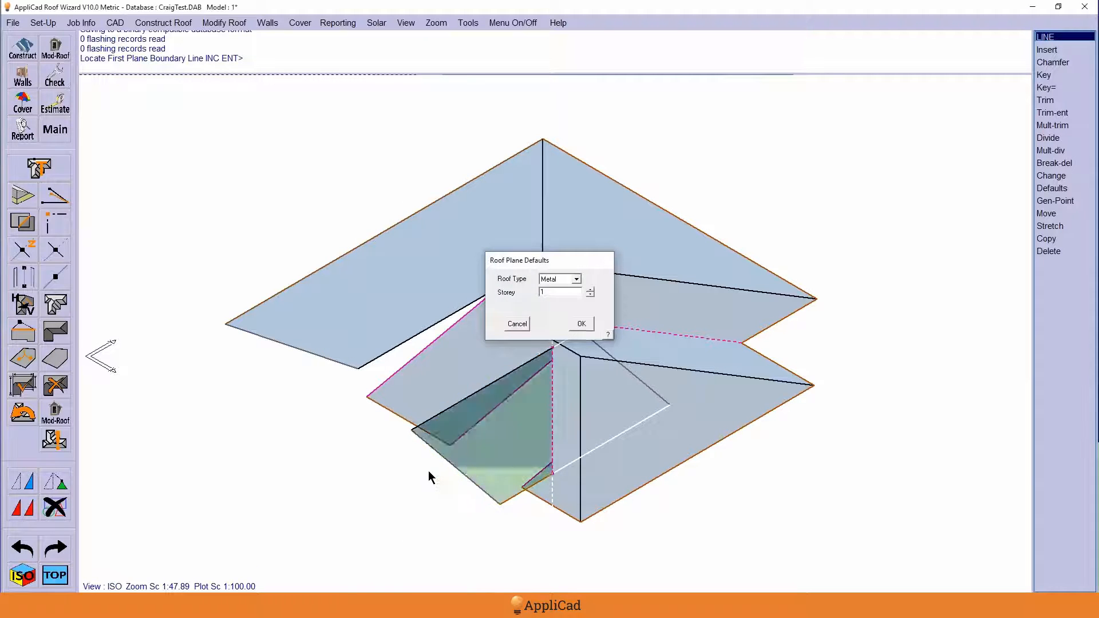
right_click(345, 450)
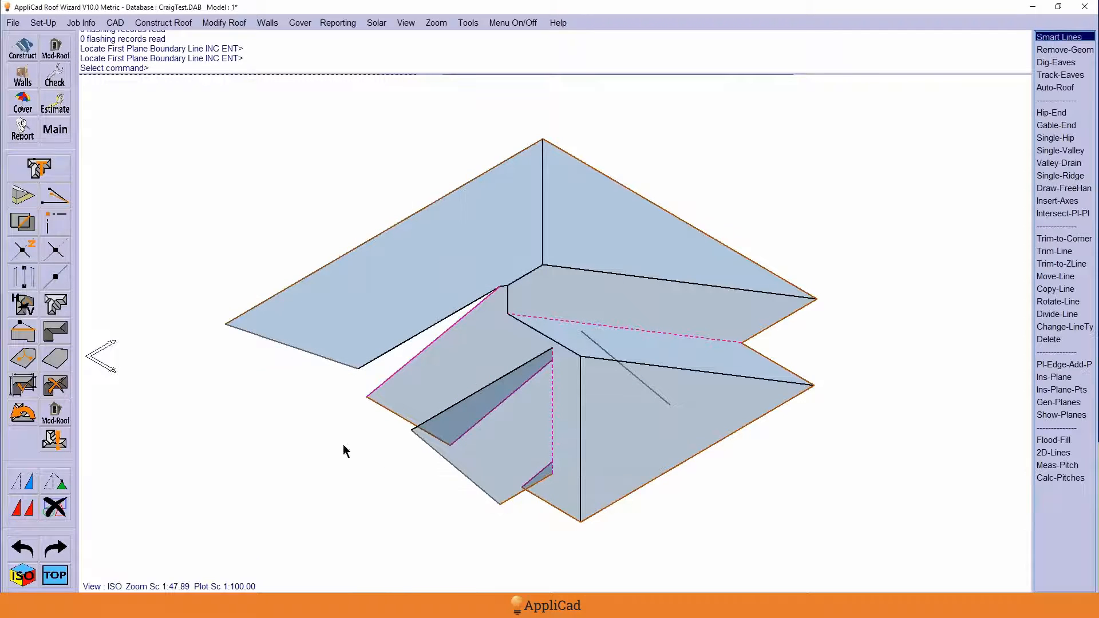
Delete the lounge's leftover gable line lying across the main roof planes.
left_click(56, 507)
left_click(658, 394)
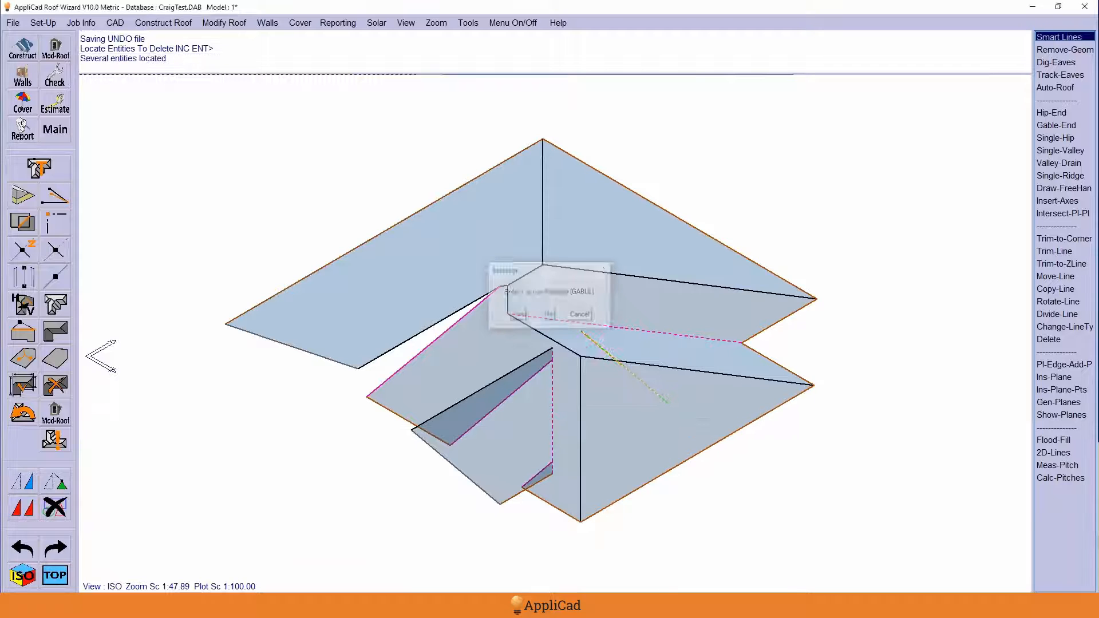
key("Return")
right_click(808, 507)
key("Return")
right_click(289, 463)
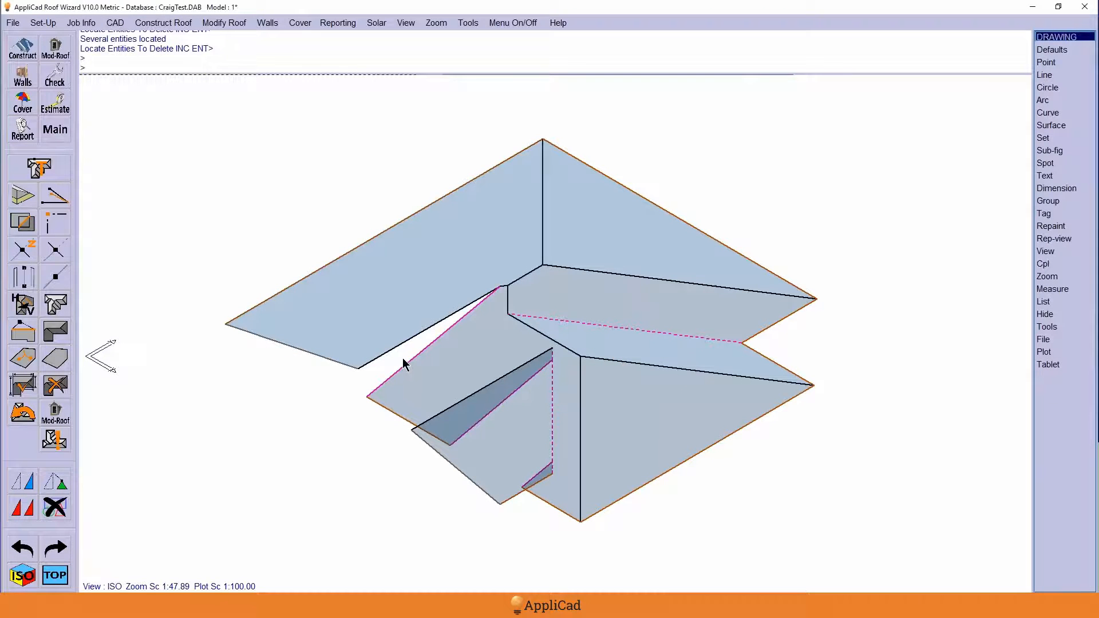
Extend the main roof's step line along the garage edge horizontally by 450 mm, beneath the garage roof.
left_click(60, 580)
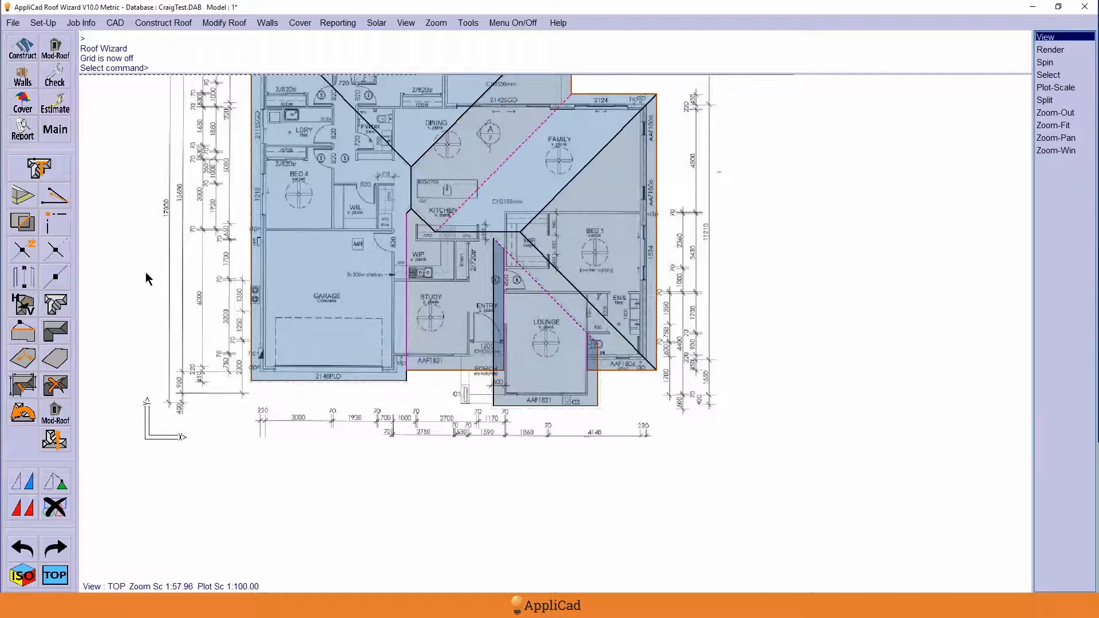
left_click(55, 410)
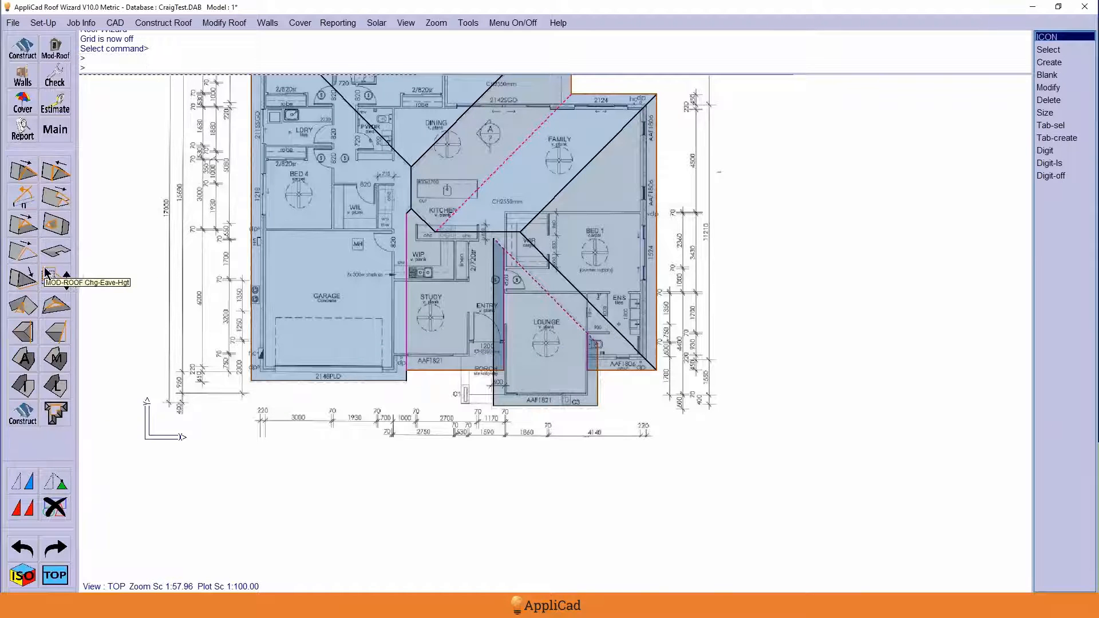
left_click(23, 255)
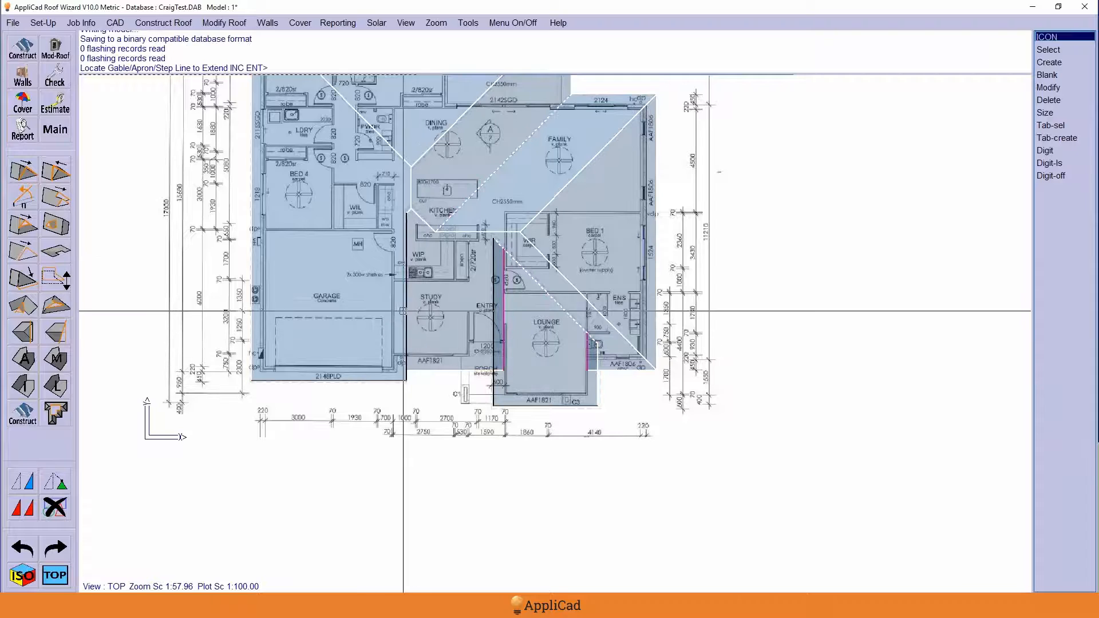
left_click(496, 332)
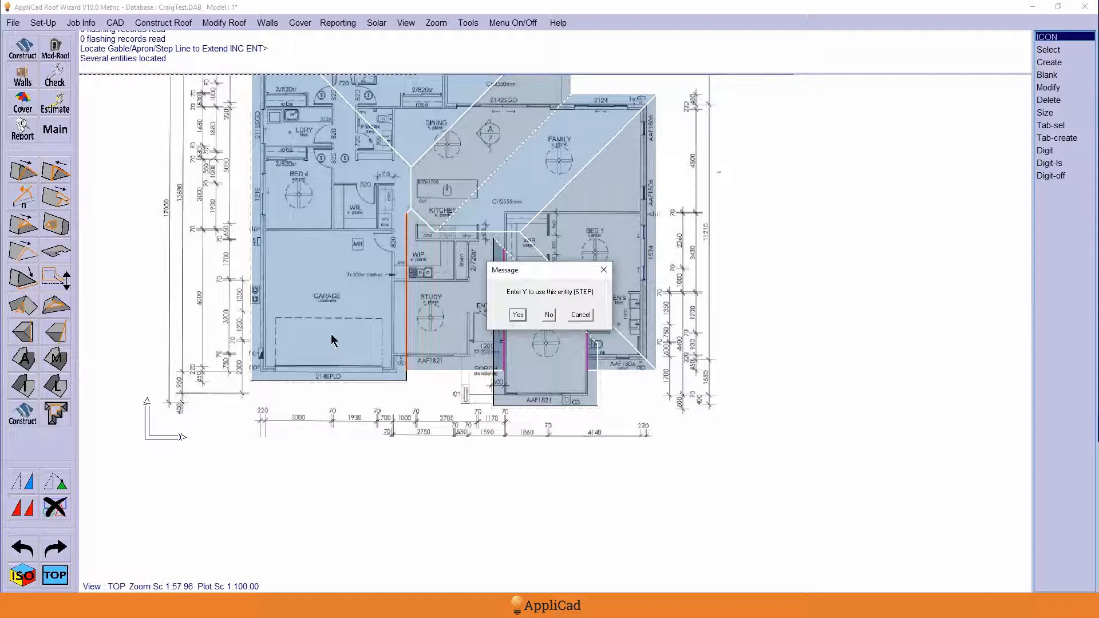
type("y")
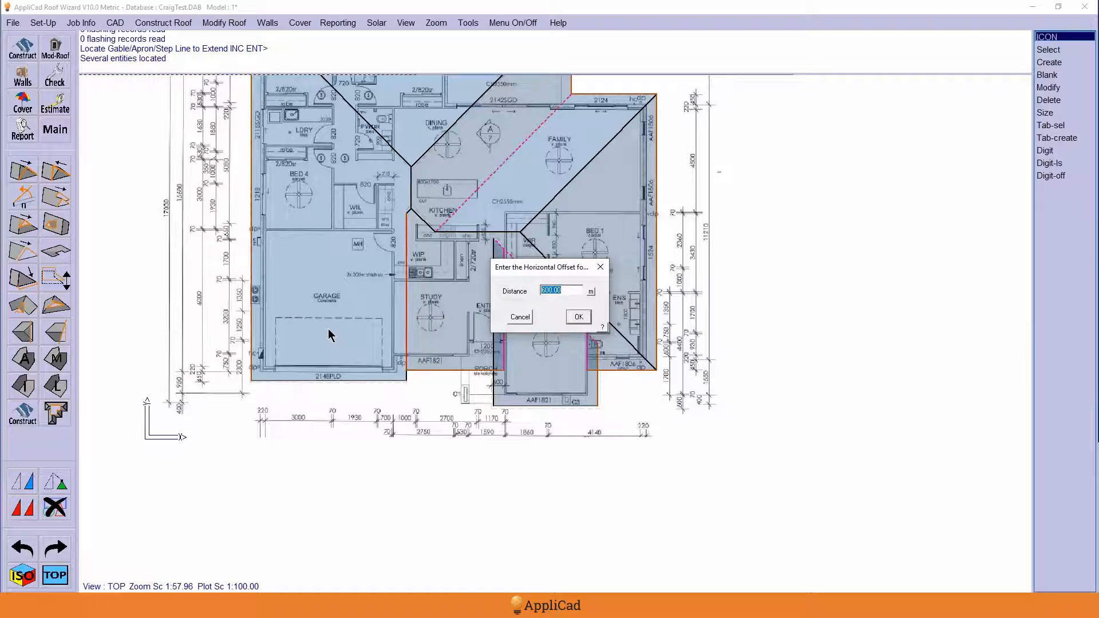
type("450")
key("Return")
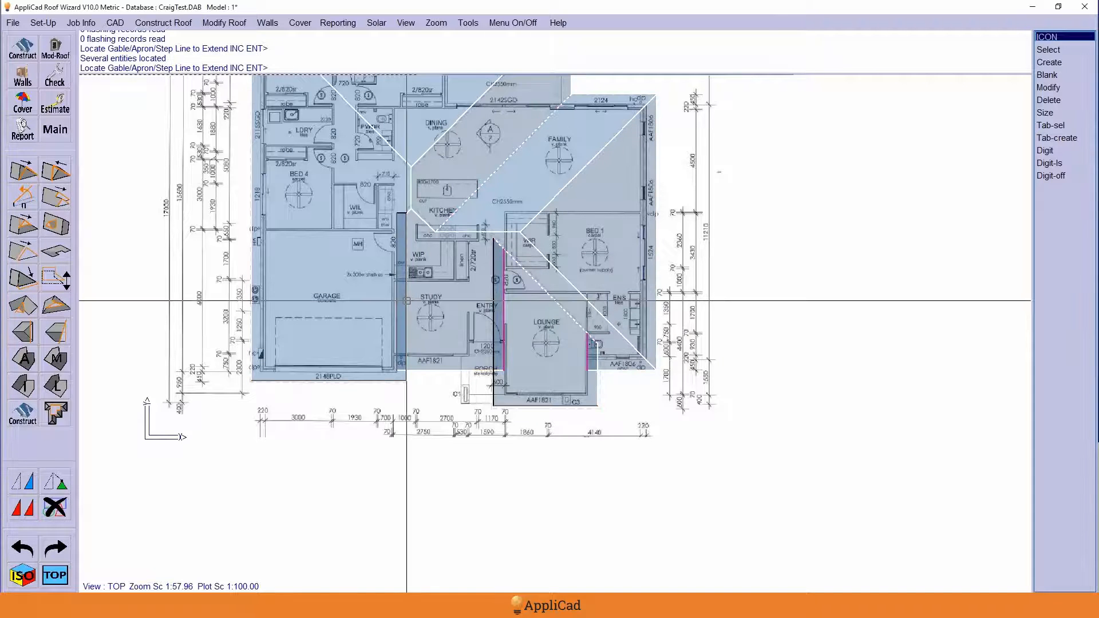
key("Escape")
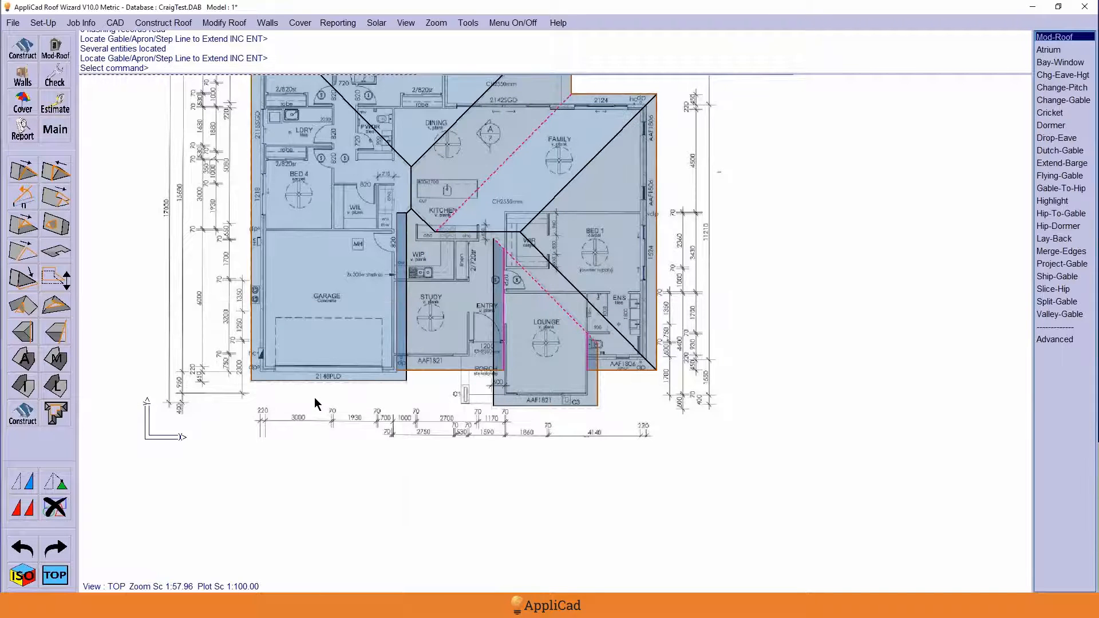
key("Escape")
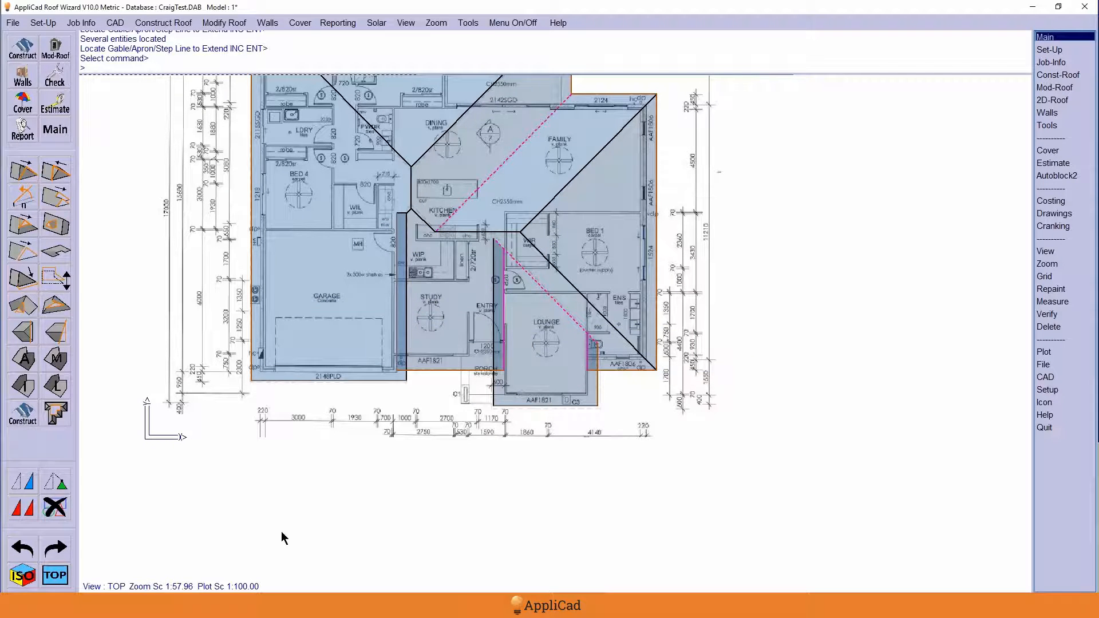
Change the line type of the dashed valley line over the lounge to None.
scroll(579, 540, "down", 1)
scroll(333, 156, "up", 1)
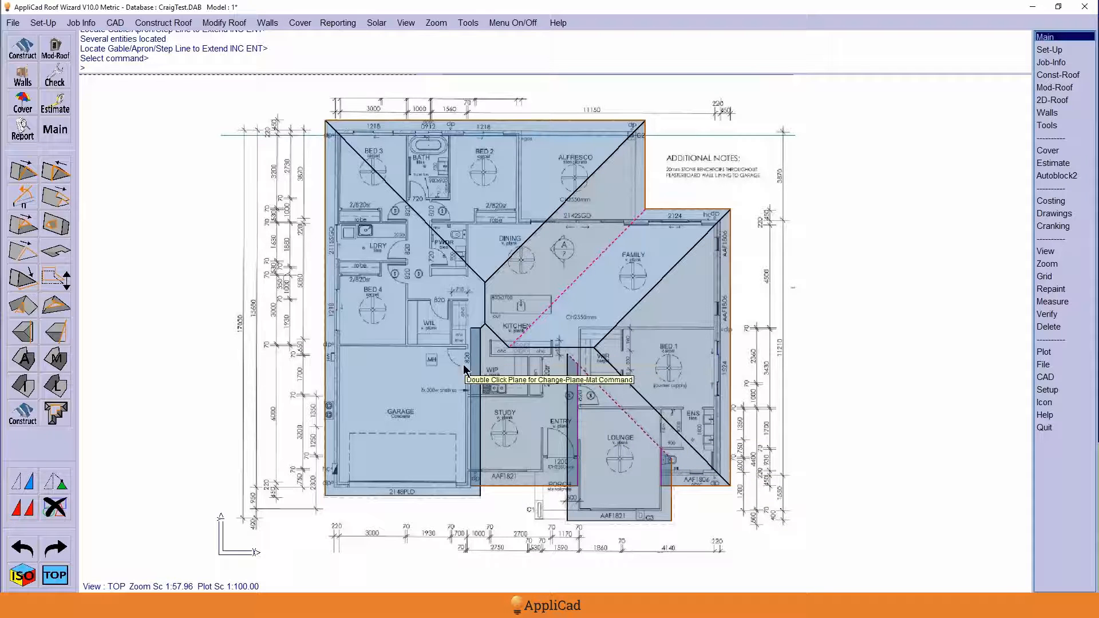
right_click(180, 230)
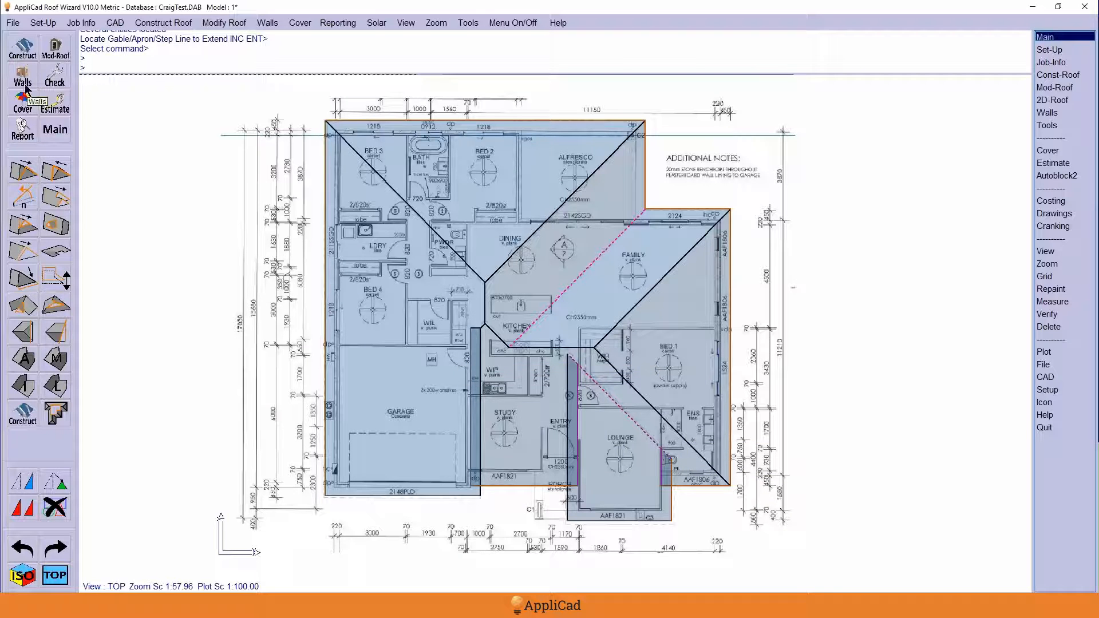
left_click(21, 47)
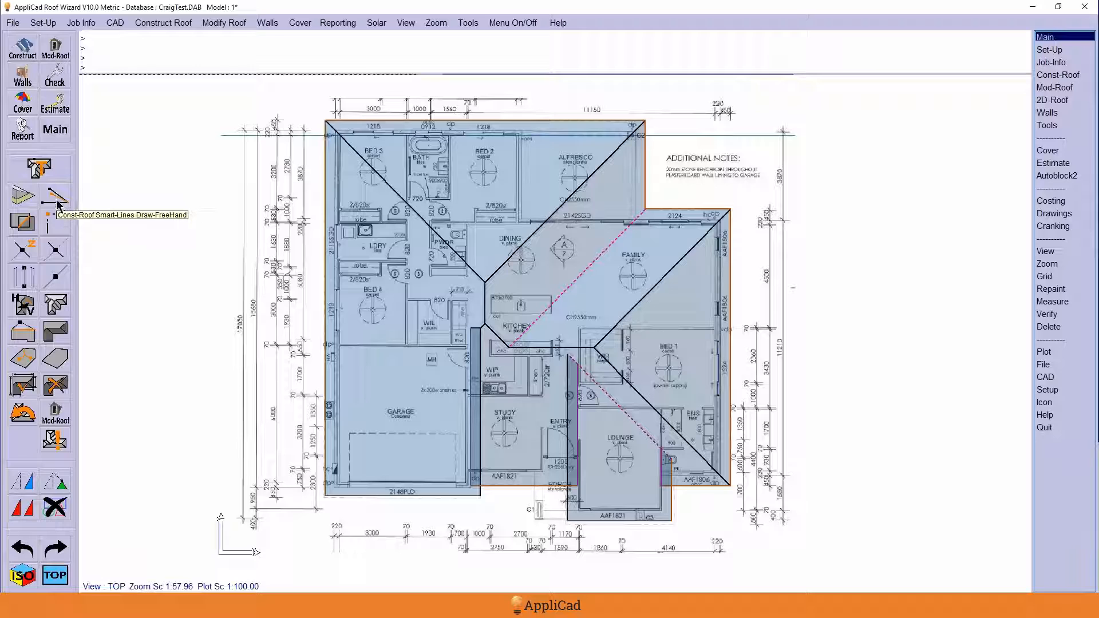
scroll(612, 389, "up", 3)
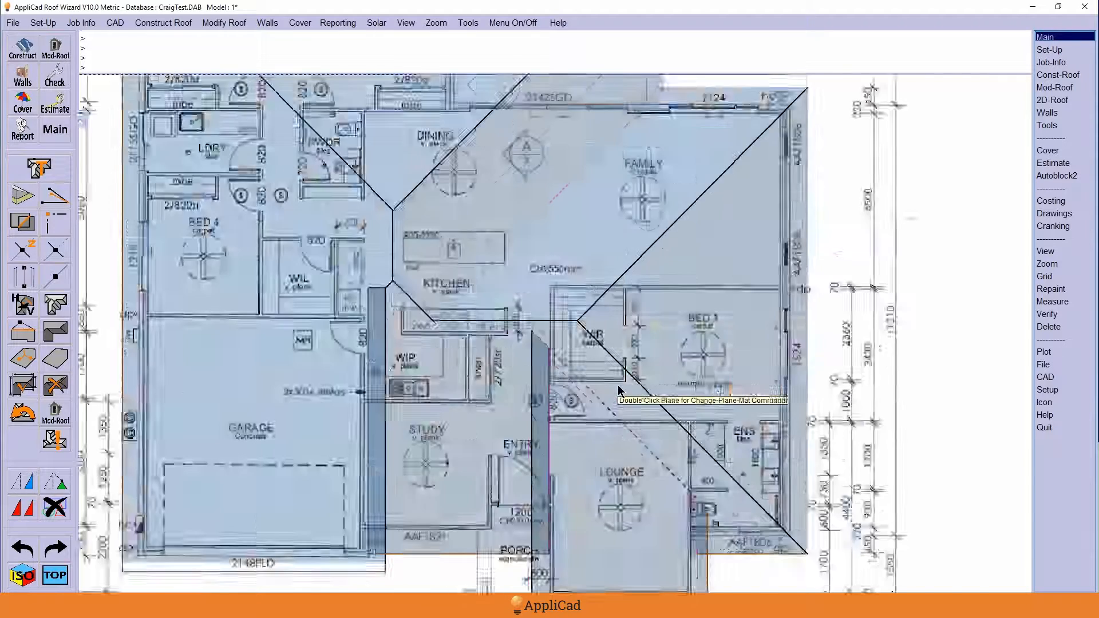
double_click(486, 312)
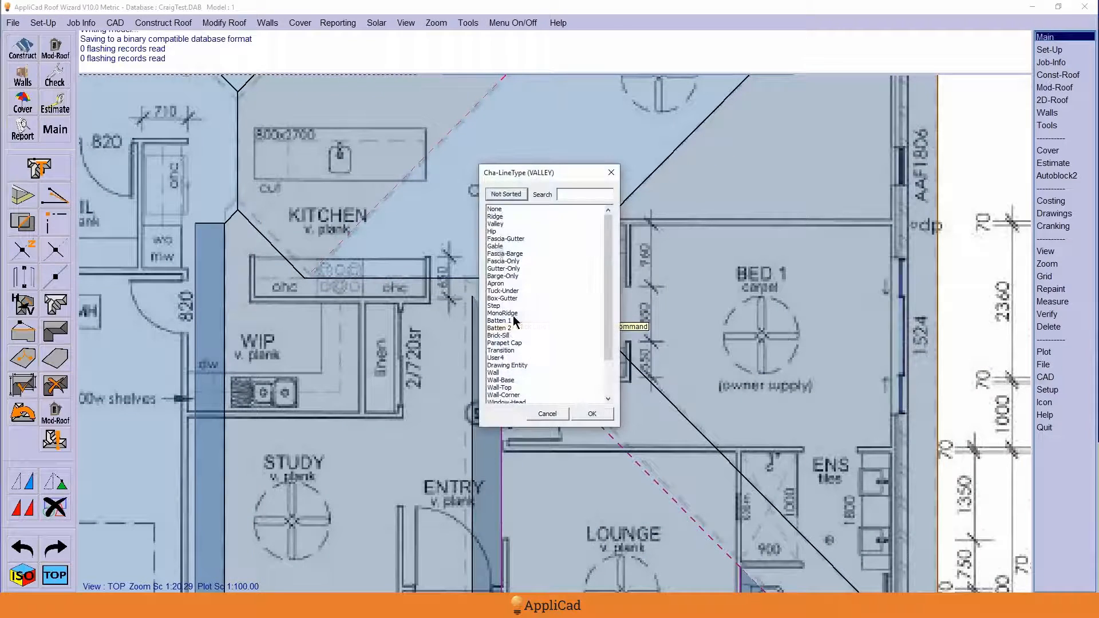
double_click(495, 210)
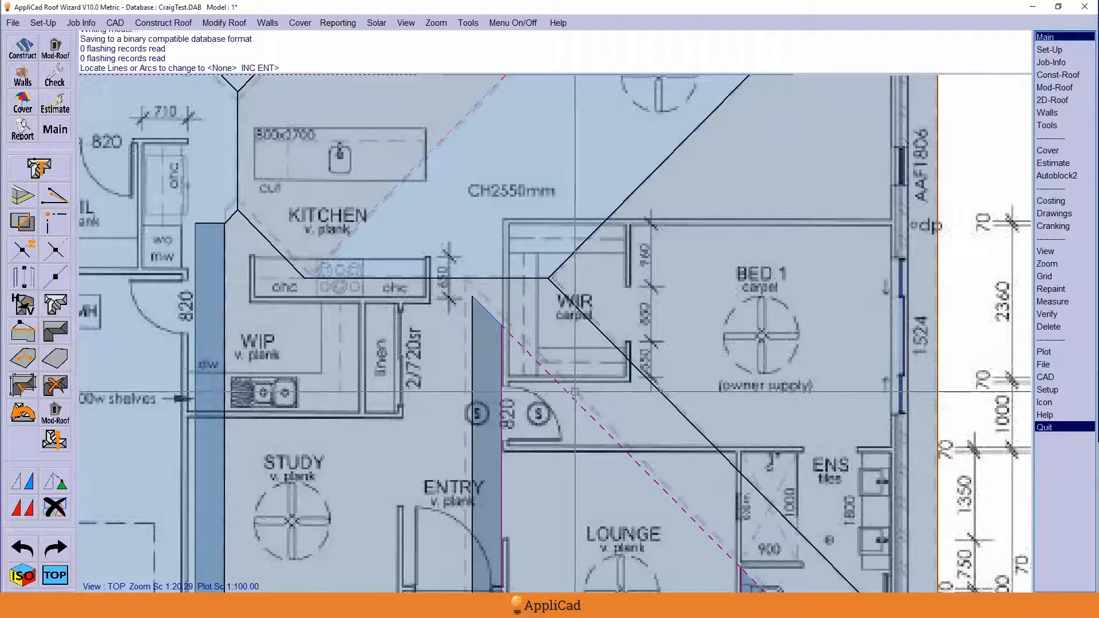
left_click(573, 397)
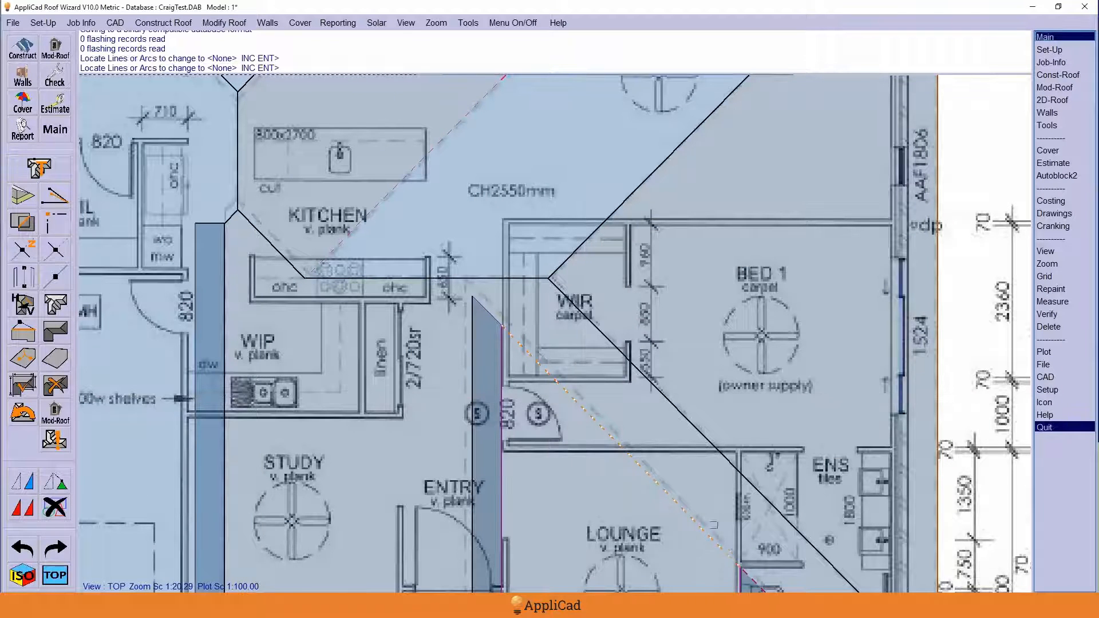
right_click(642, 312)
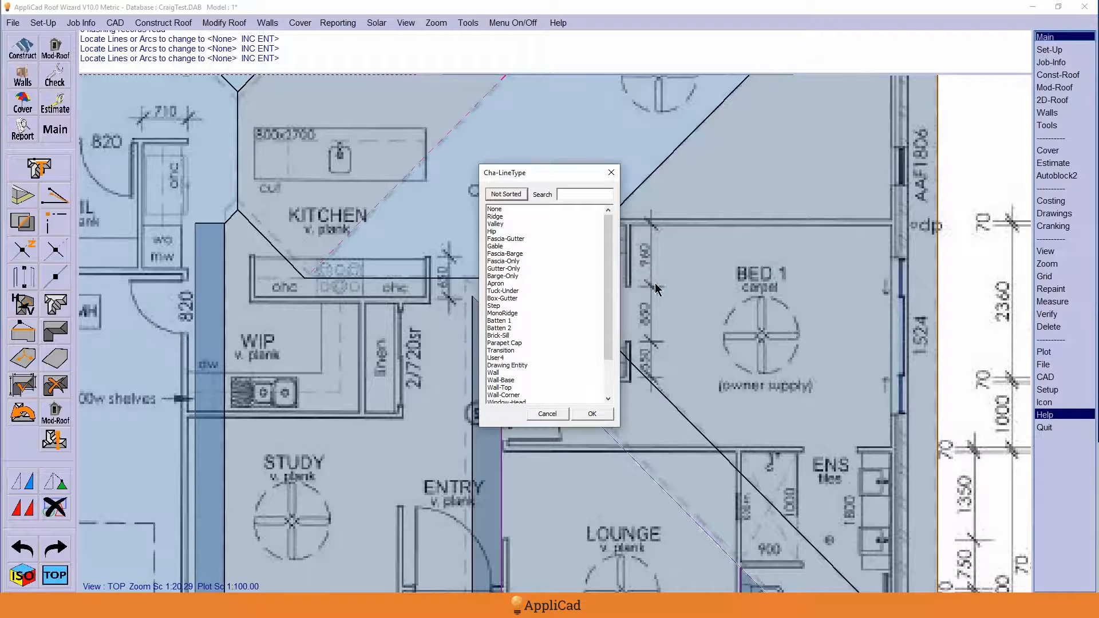
key("Escape")
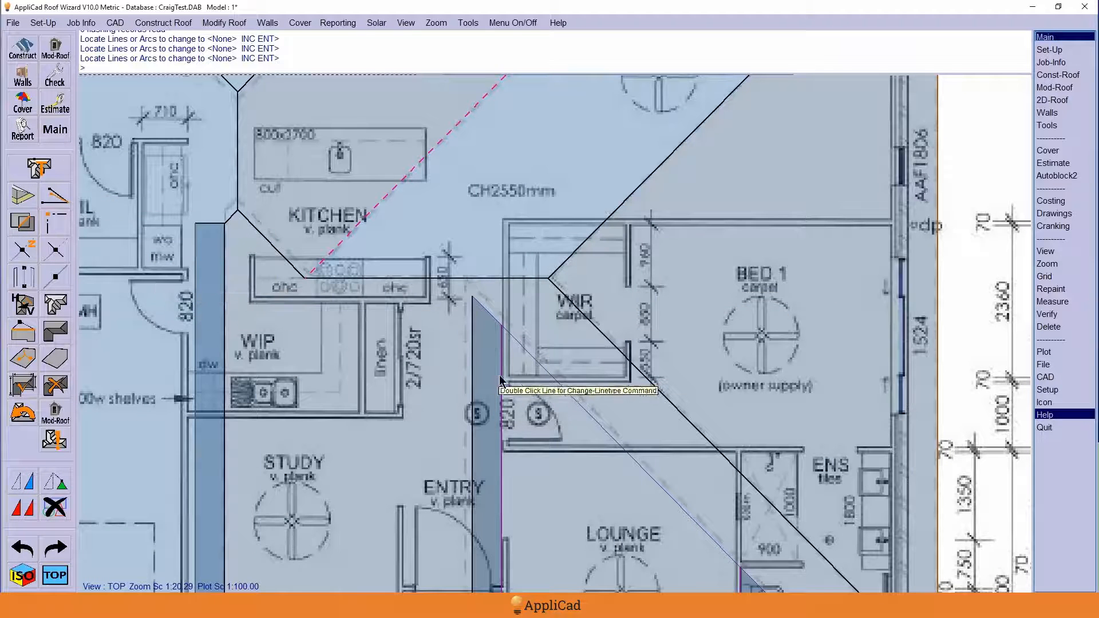
Change the short slanted segments at both ends of the lounge's former valley line to Tuck-Under.
double_click(487, 312)
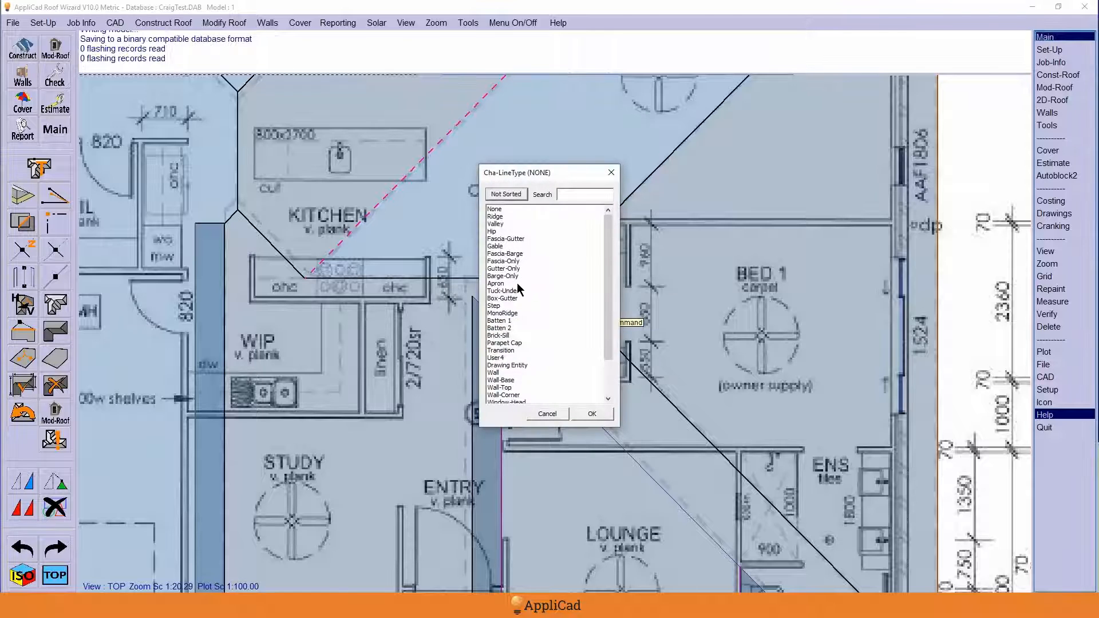
double_click(515, 292)
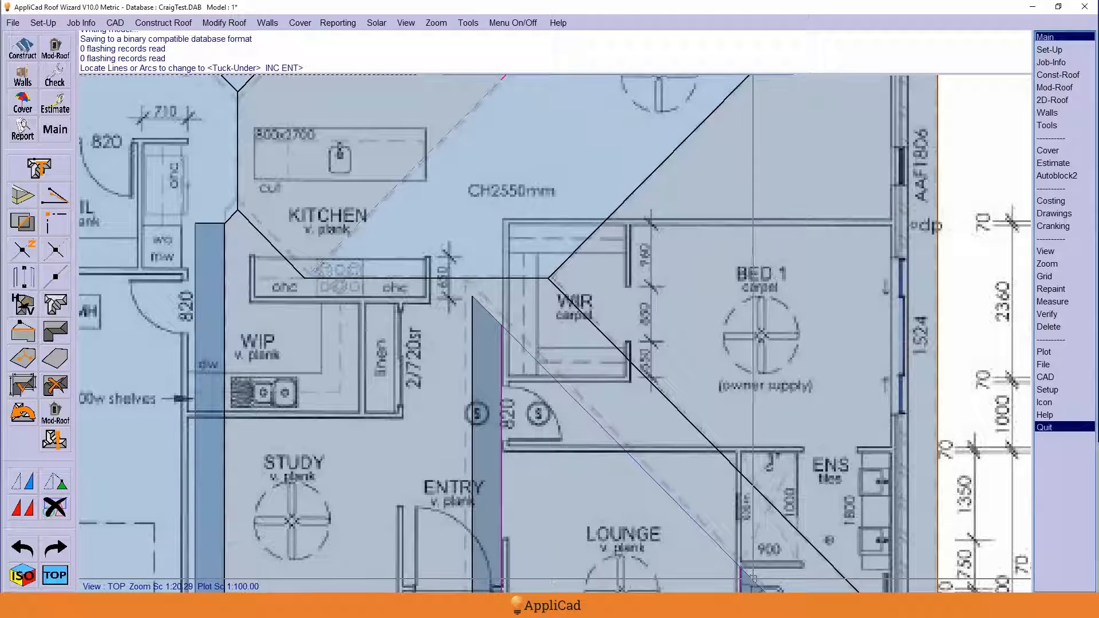
left_click(486, 309)
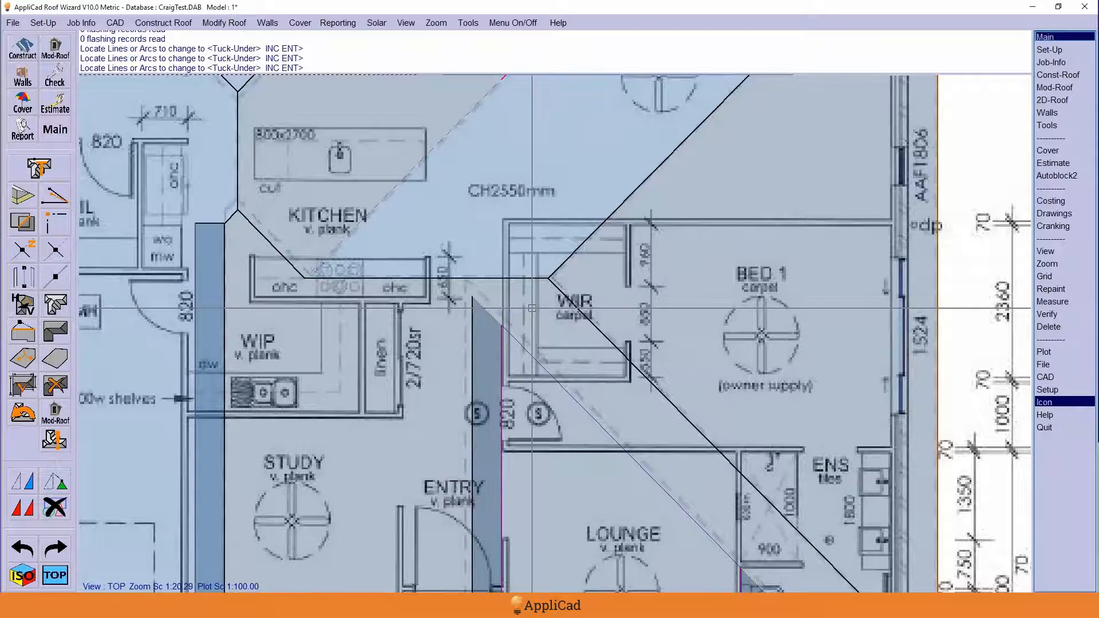
right_click(661, 255)
key("Return")
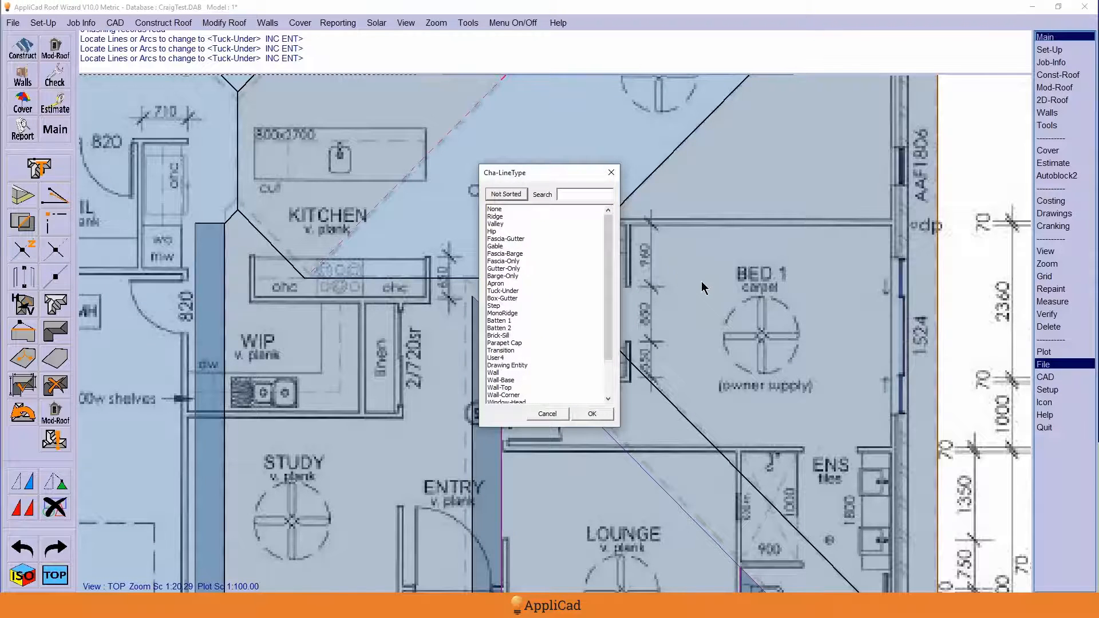
key("Escape")
Draw a freehand Valley line along the lounge plane's whole slanted edge, from its lower corner up to its upper corner.
left_click(55, 196)
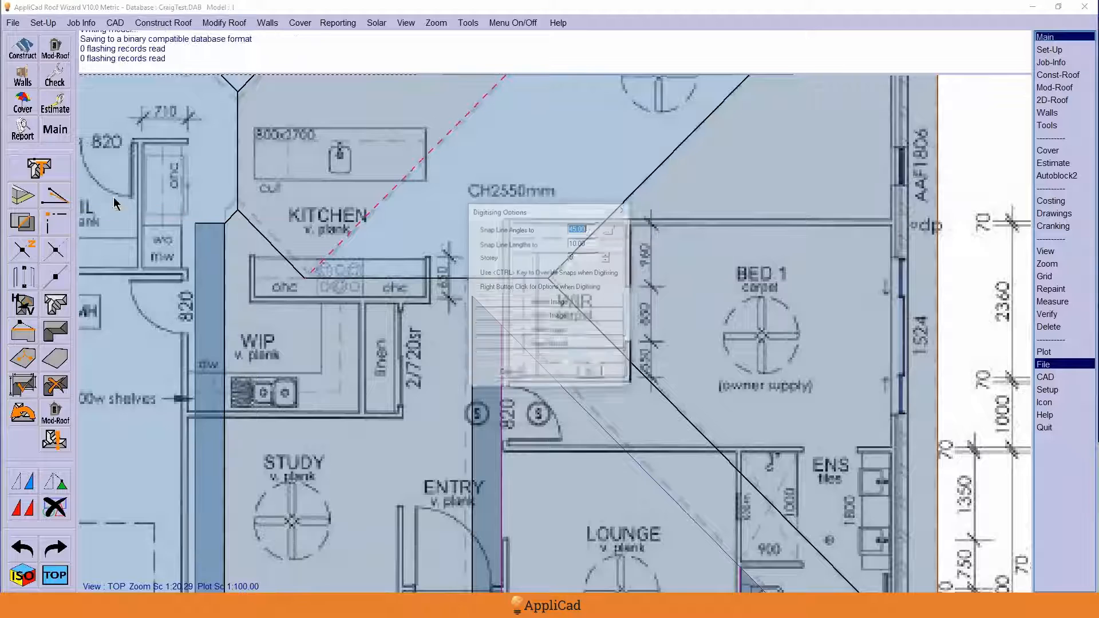
left_click(590, 374)
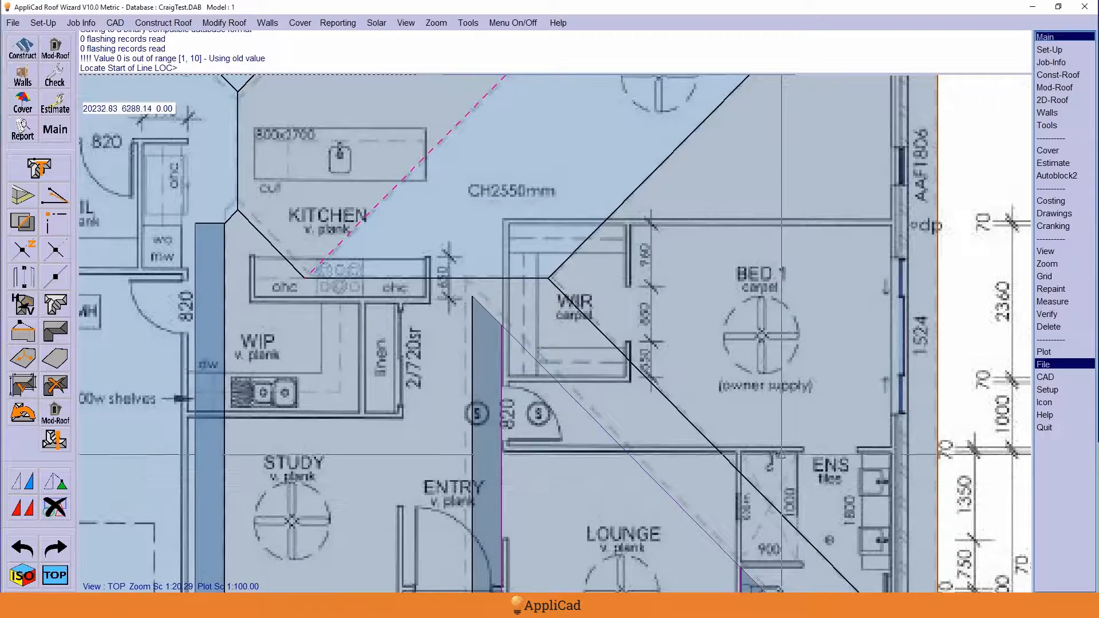
scroll(775, 434, "down", 1)
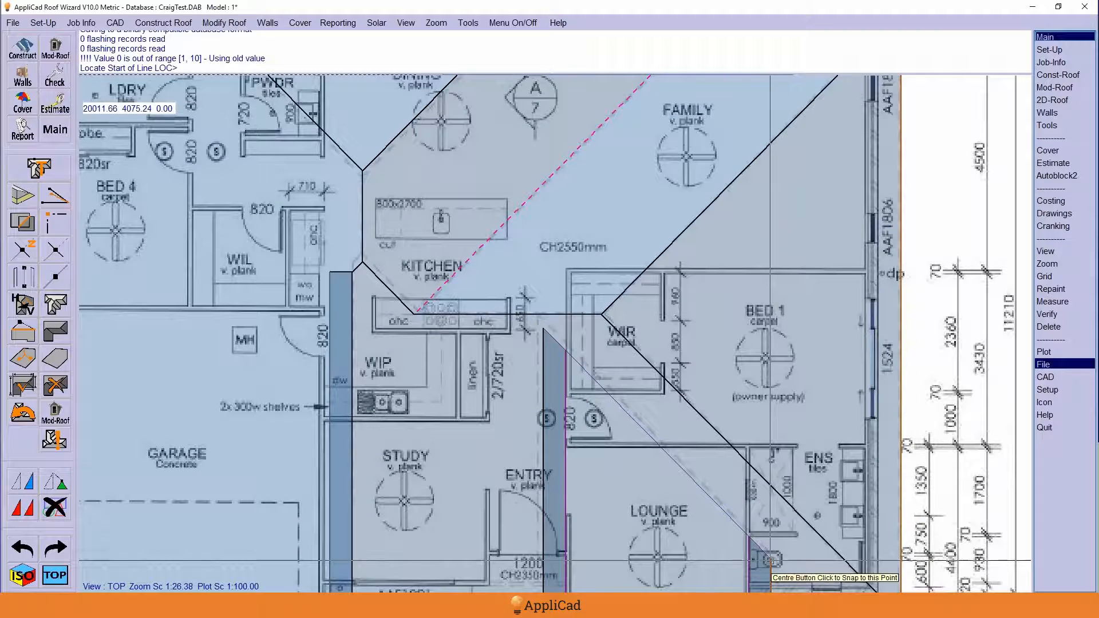
middle_click(770, 560)
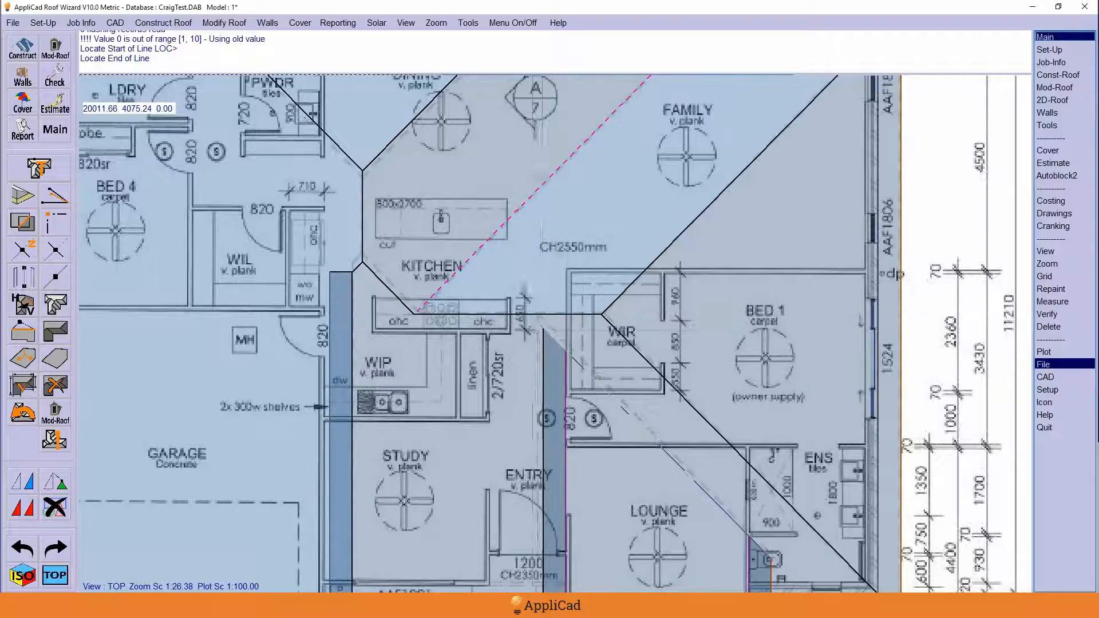
middle_click(632, 322)
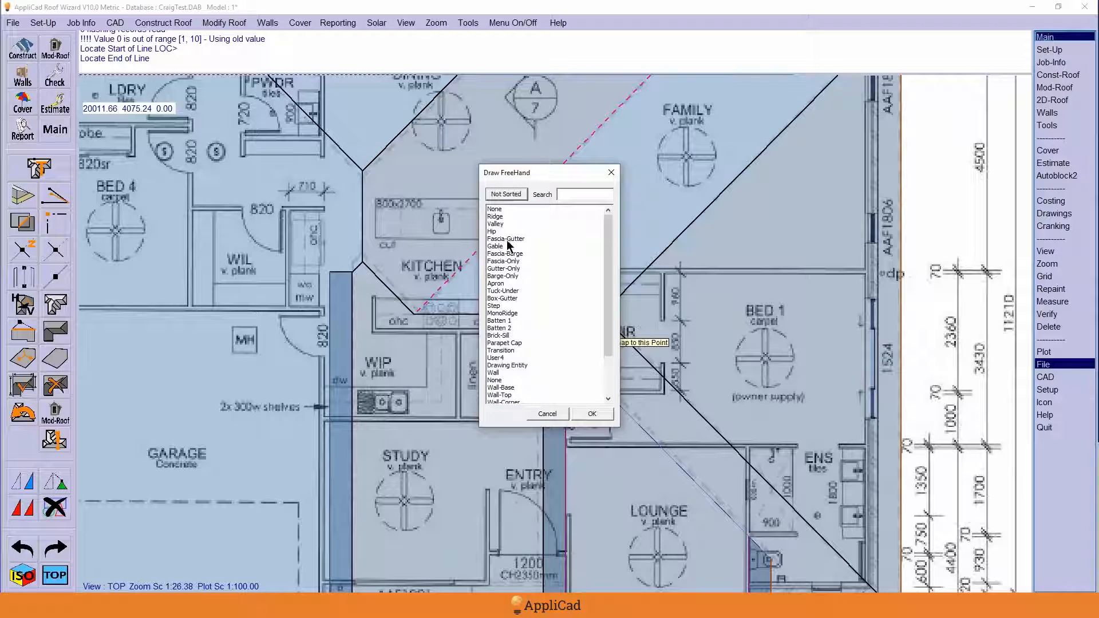
double_click(495, 224)
key("Escape")
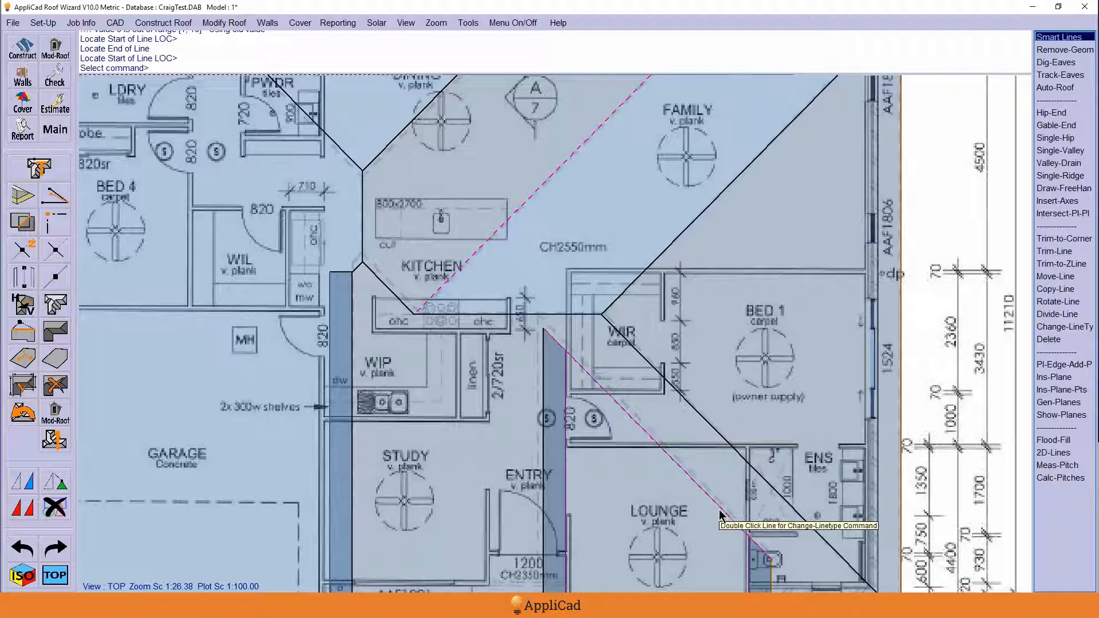
Delete the front main roof plane over the study and entry, between the garage and lounge roofs.
scroll(402, 216, "down", 1)
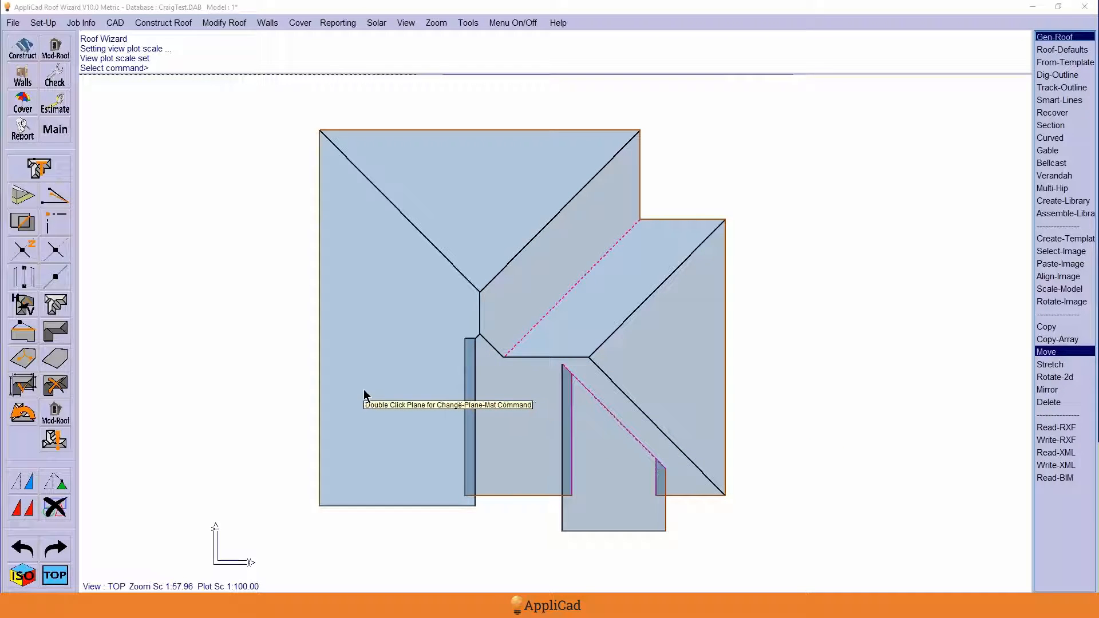
left_click(60, 500)
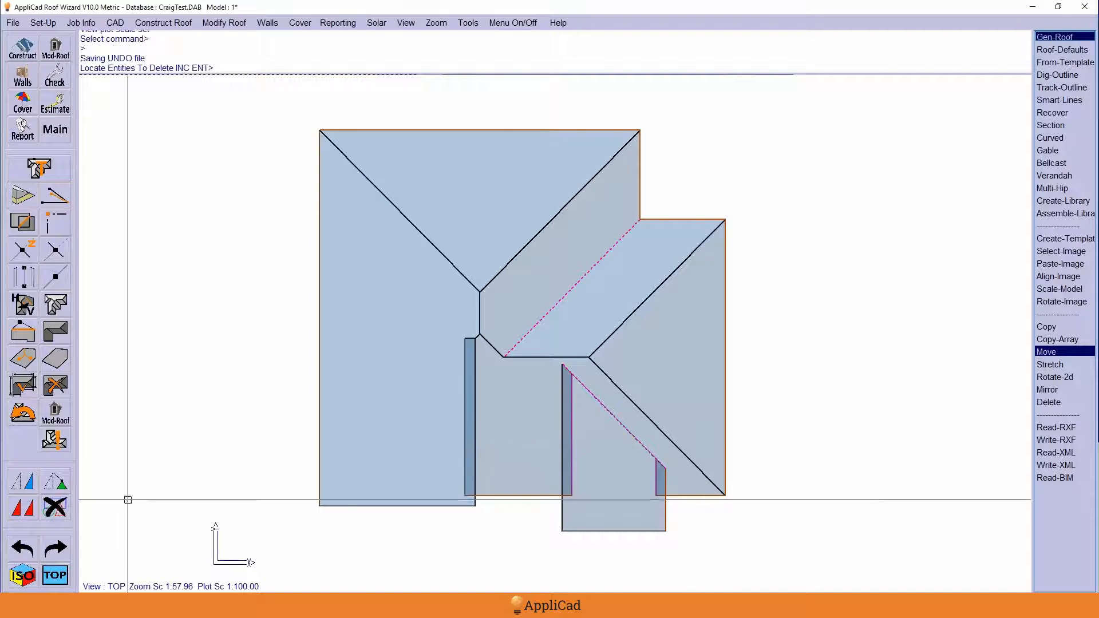
left_click(512, 417)
right_click(406, 390)
key("Return")
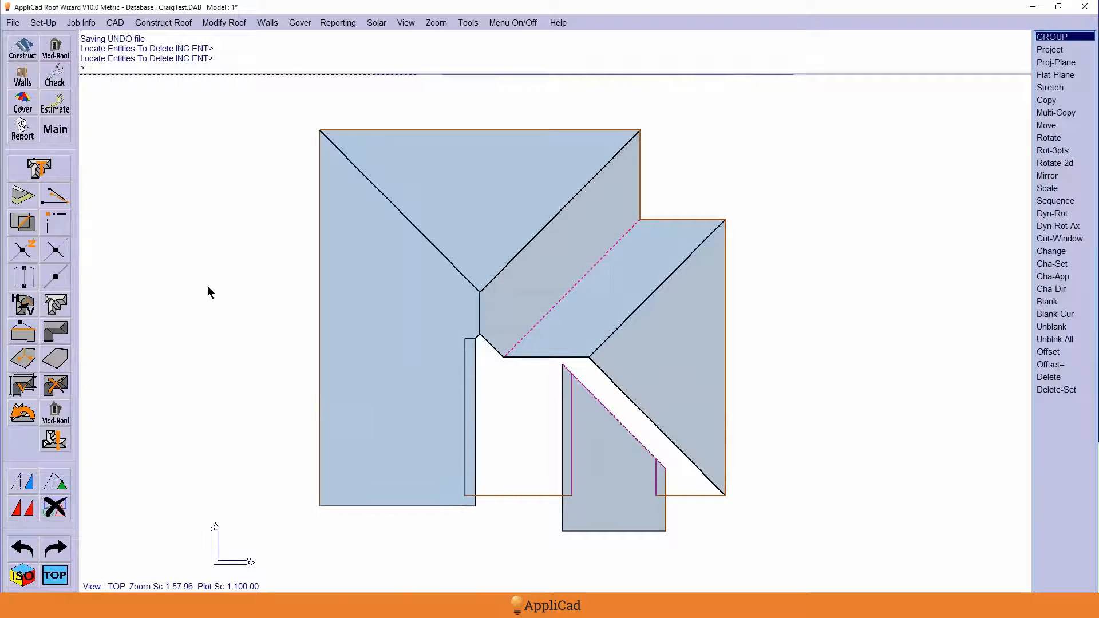
right_click(197, 282)
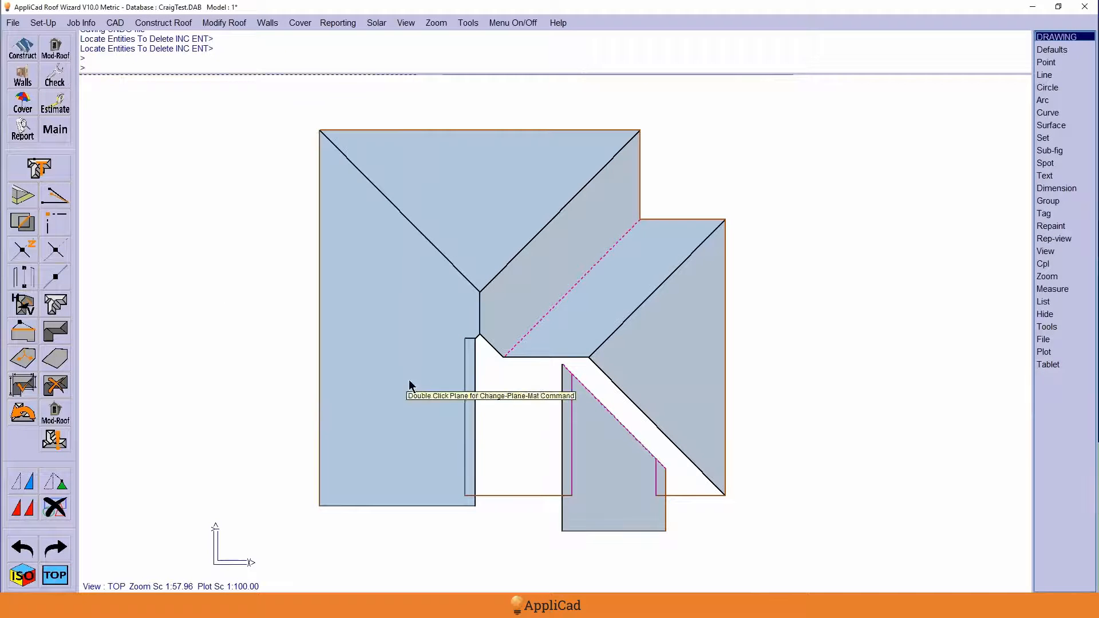
Copy the short slanted hip line onto the garage overlap's upper corner and trim it to the overlap's long outer edge line.
scroll(475, 352, "up", 5)
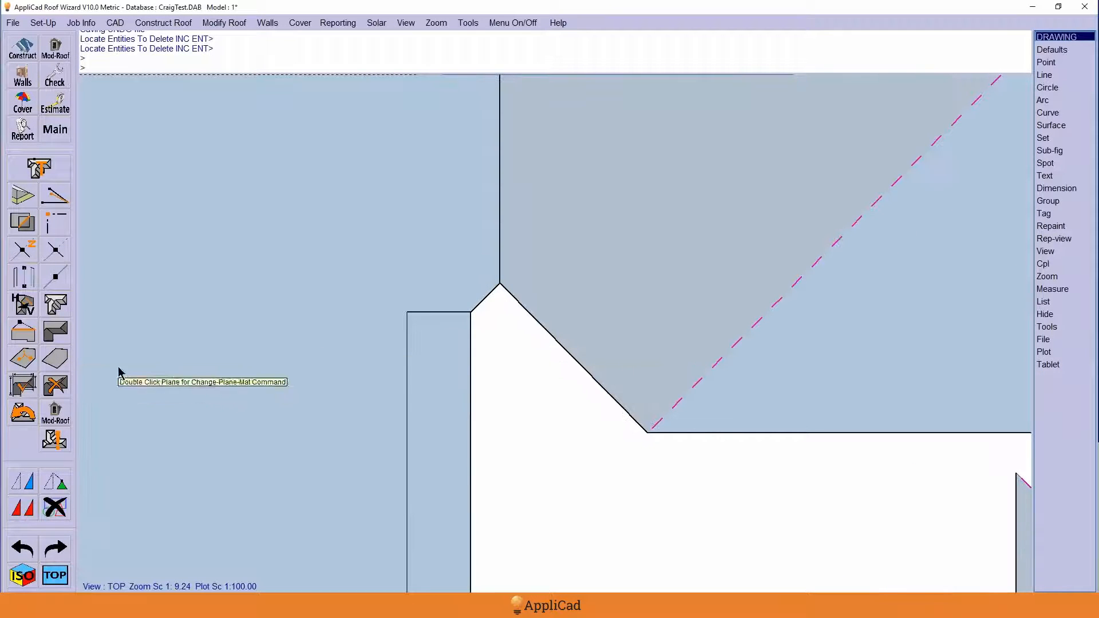
left_click(40, 498)
left_click(492, 291)
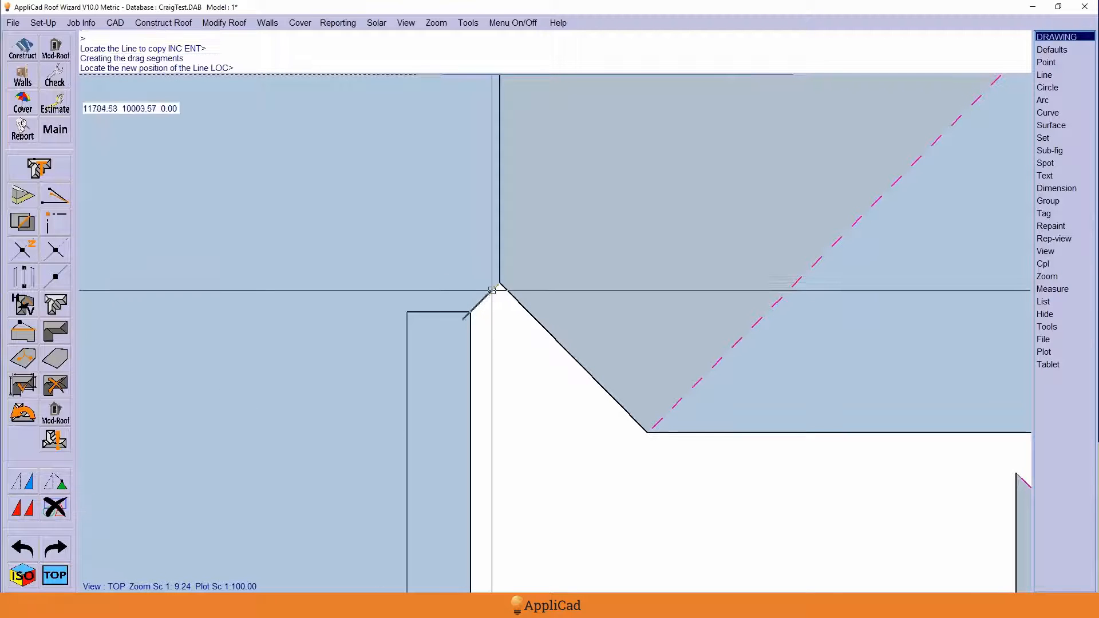
middle_click(470, 313)
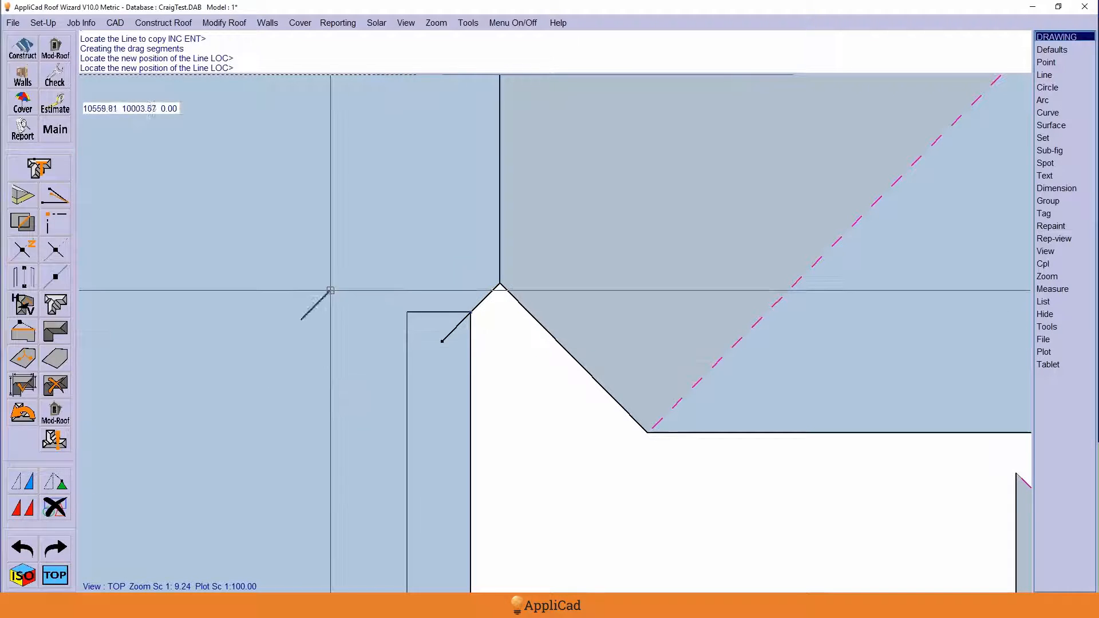
left_click(61, 229)
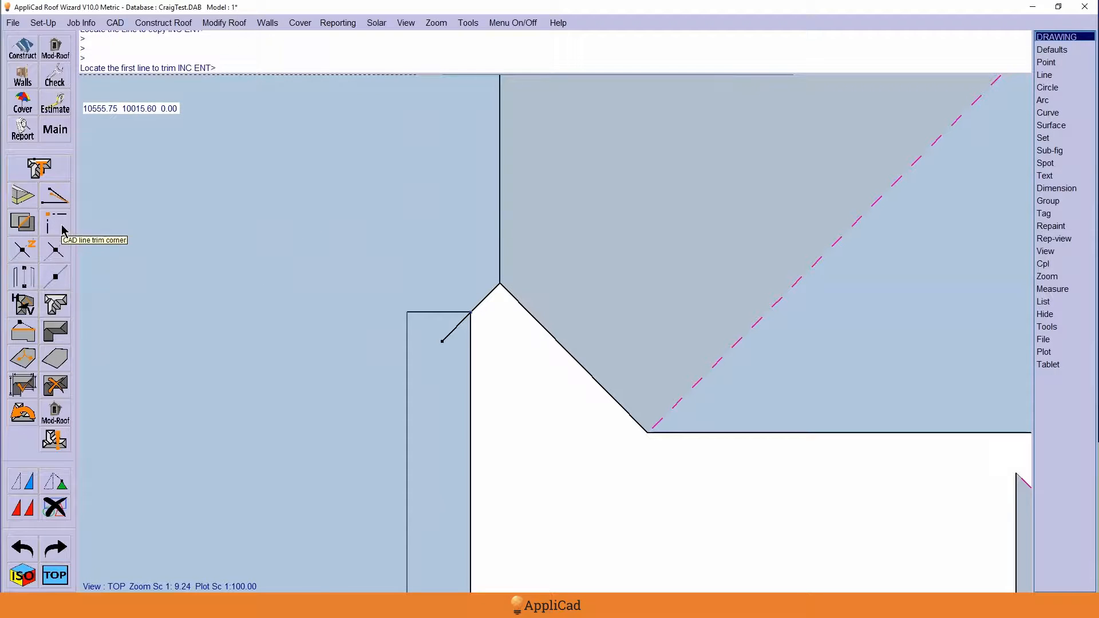
left_click(448, 335)
left_click(404, 326)
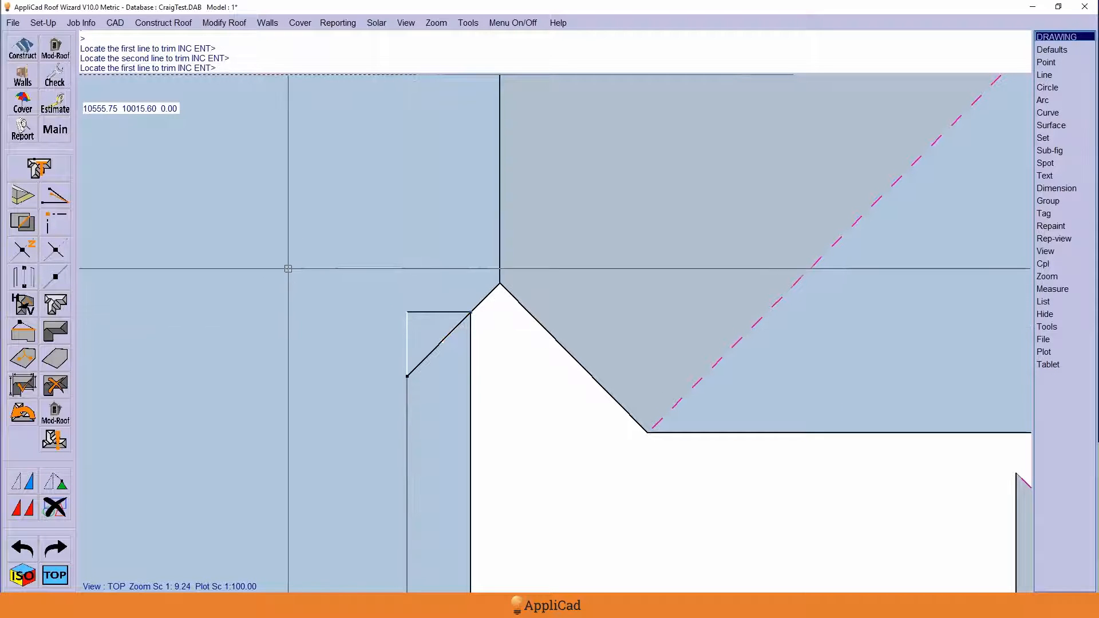
Delete the short horizontal line across the upper end of the garage overlap strip, keeping the large roof plane.
left_click(55, 503)
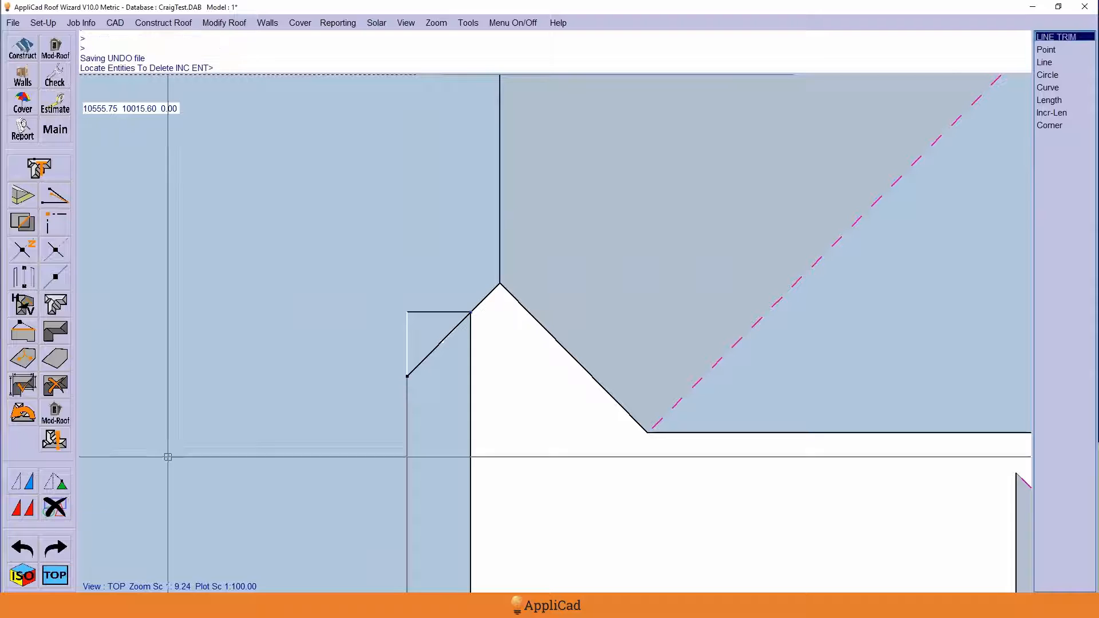
left_click(431, 313)
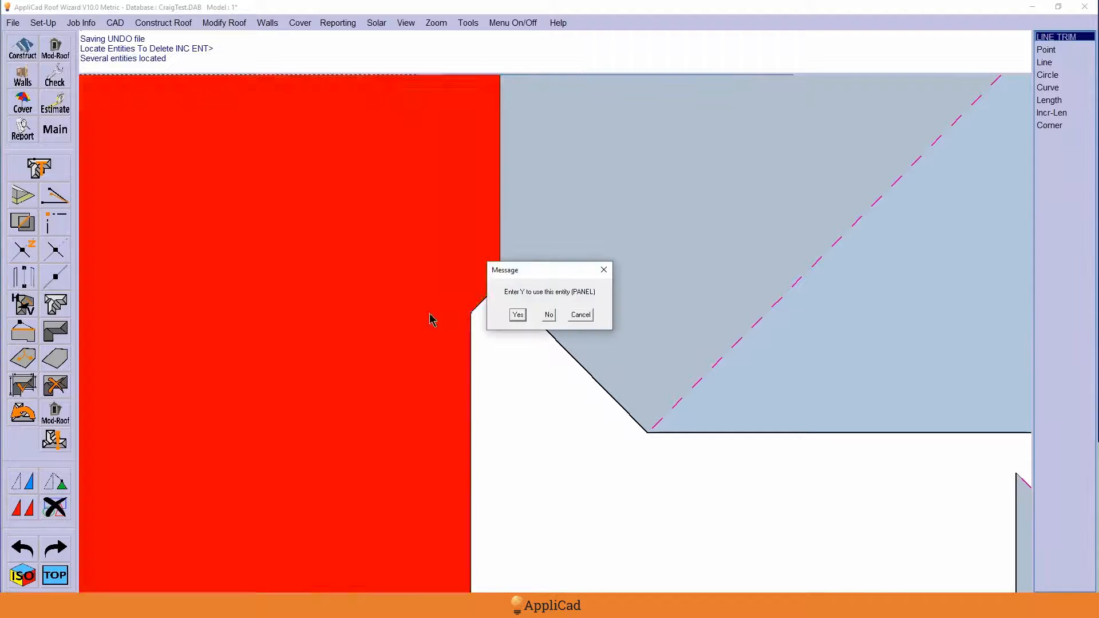
left_click(547, 314)
left_click(518, 315)
key("Return")
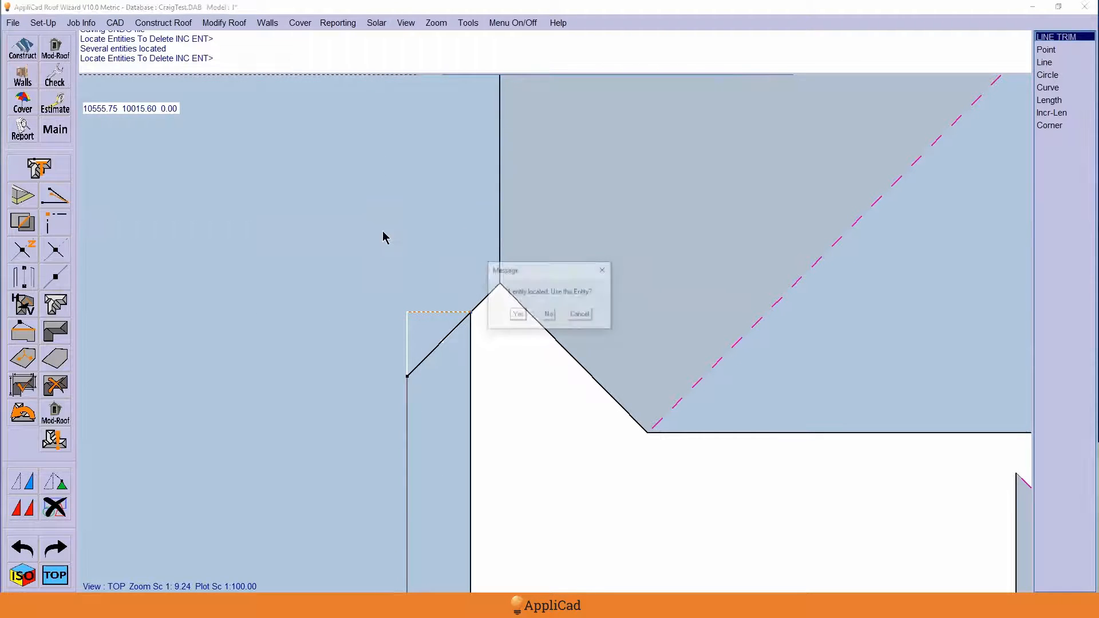
key("Return")
Change the line type of the new slanted line at the garage overlap's upper end from Hip to Tuck-Under.
scroll(270, 207, "down", 5)
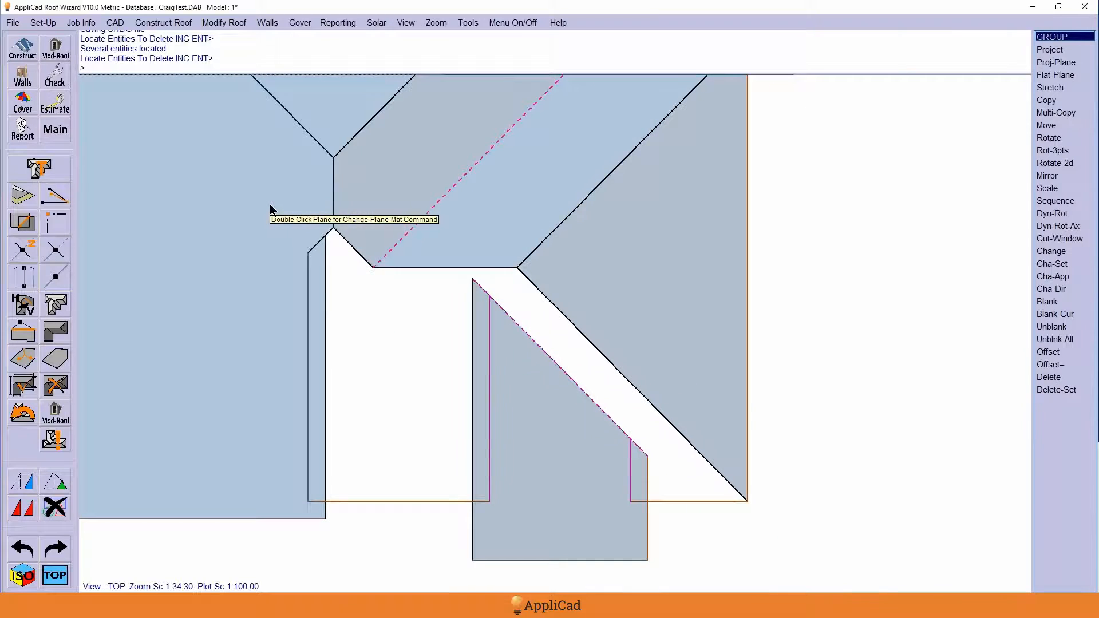
double_click(314, 247)
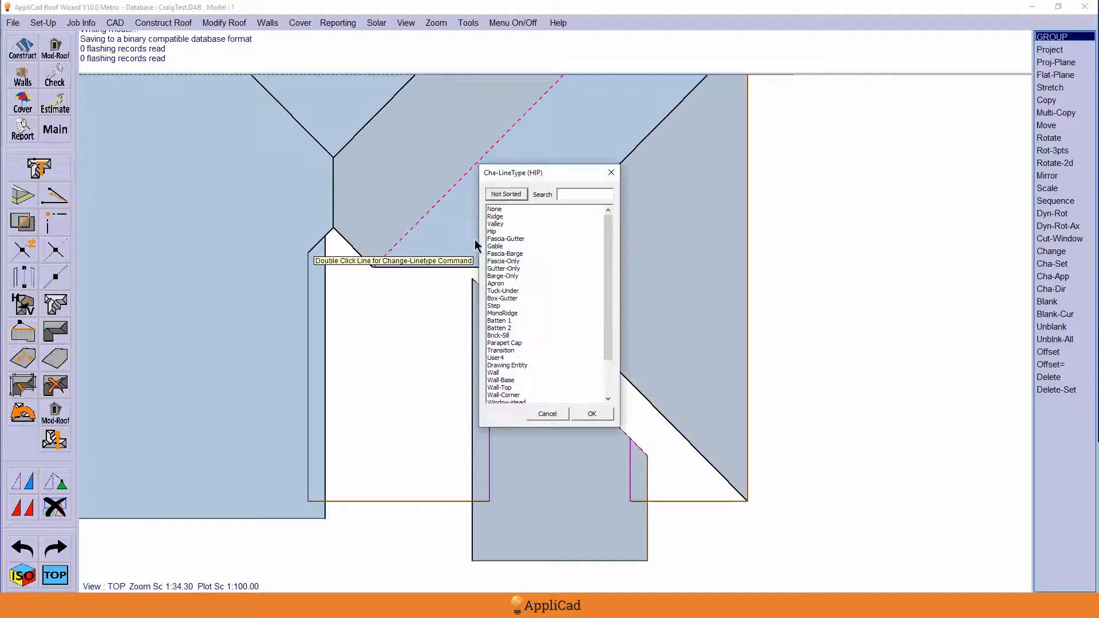
double_click(504, 291)
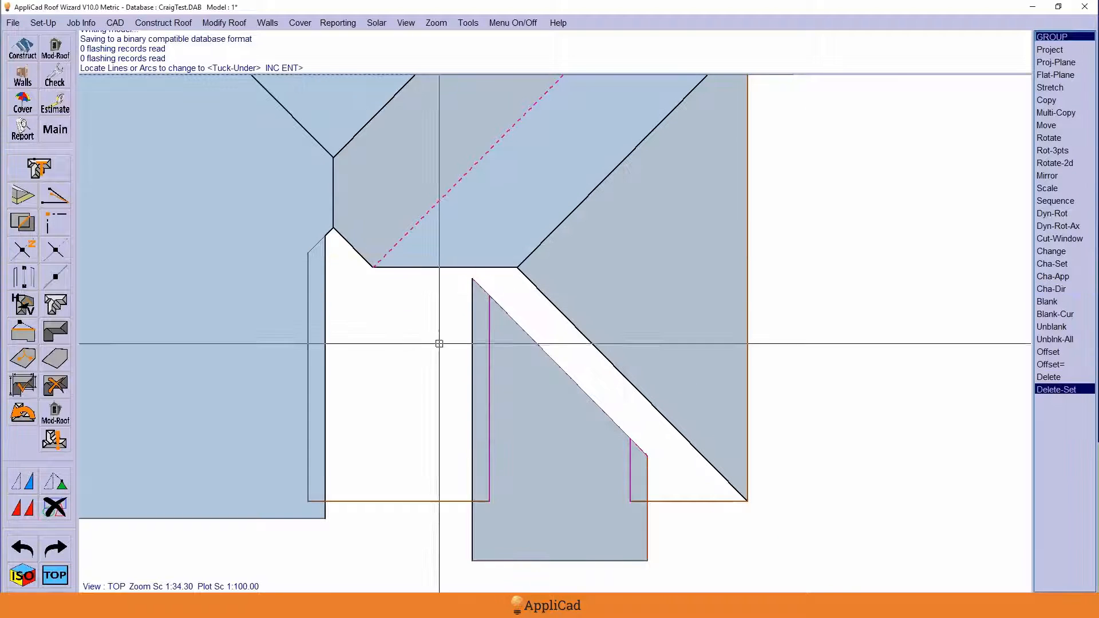
Insert the missing front main roof plane between the garage and lounge roofs, using its closed boundary with both tuck-under overlaps.
left_click(64, 361)
left_click(308, 325)
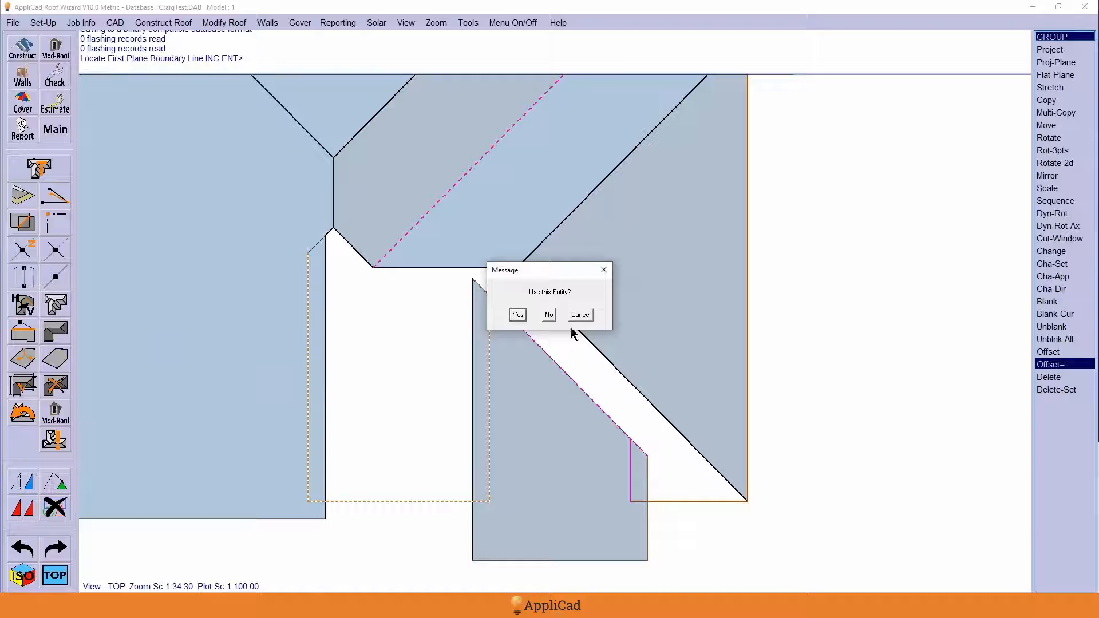
left_click_drag(545, 269, 713, 262)
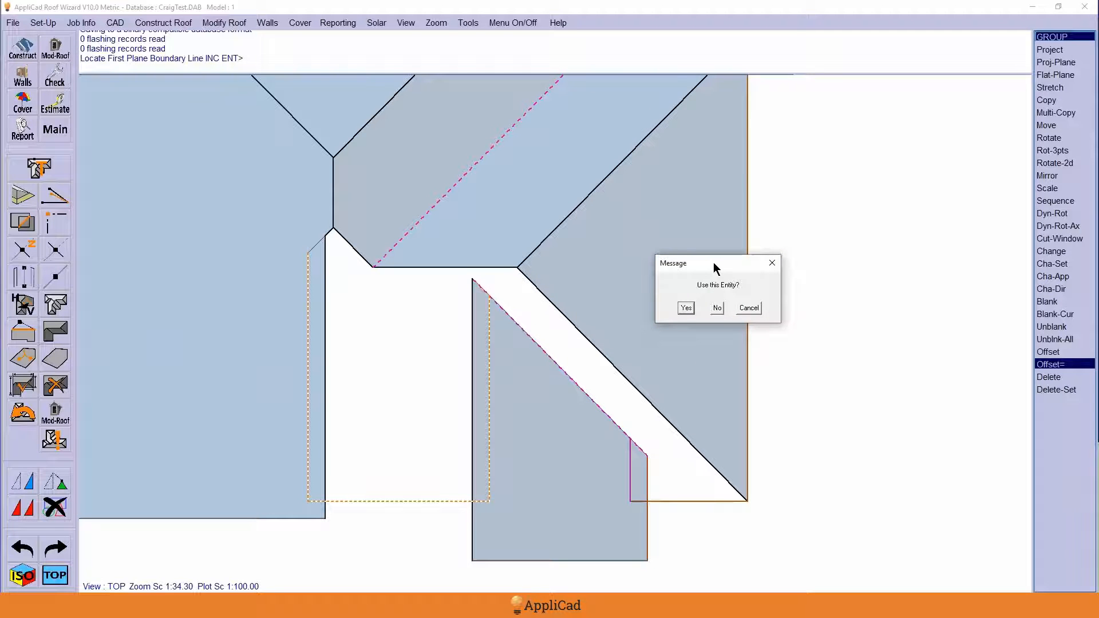
left_click(686, 308)
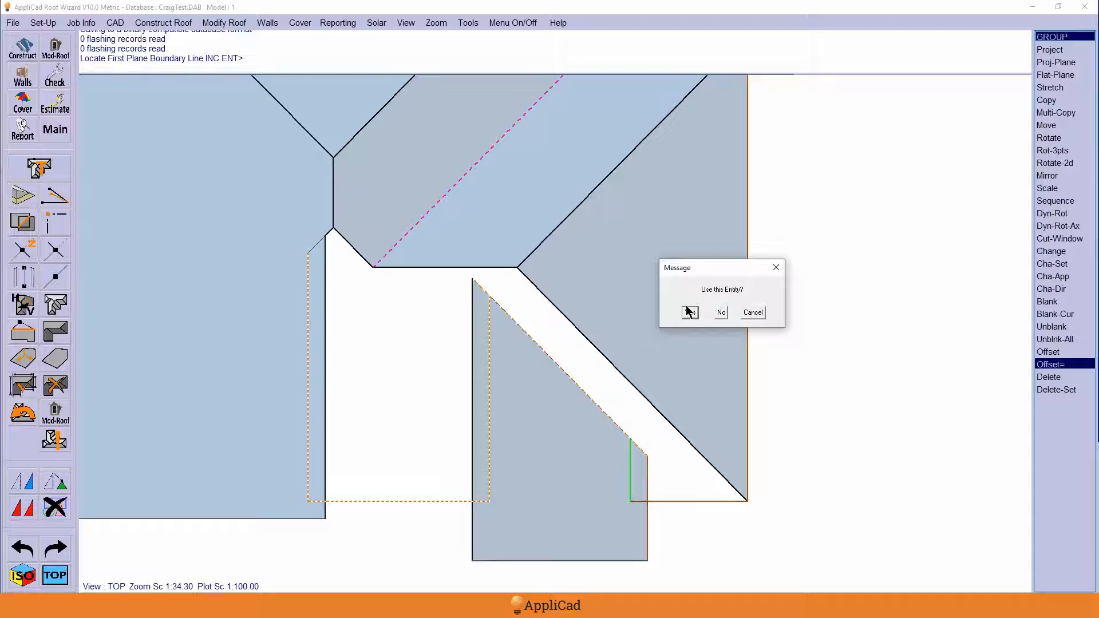
left_click(689, 312)
left_click(756, 333)
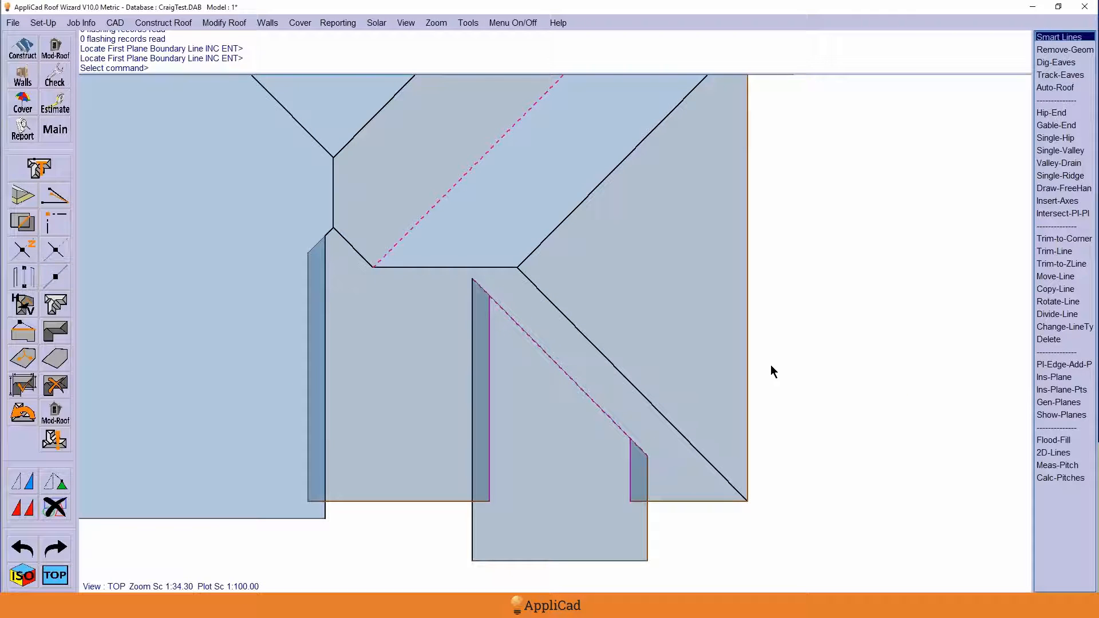
Annotate the whole roof model with line types, line lengths, automatic overall dimensions and plane pitches for checking.
scroll(801, 347, "down", 4)
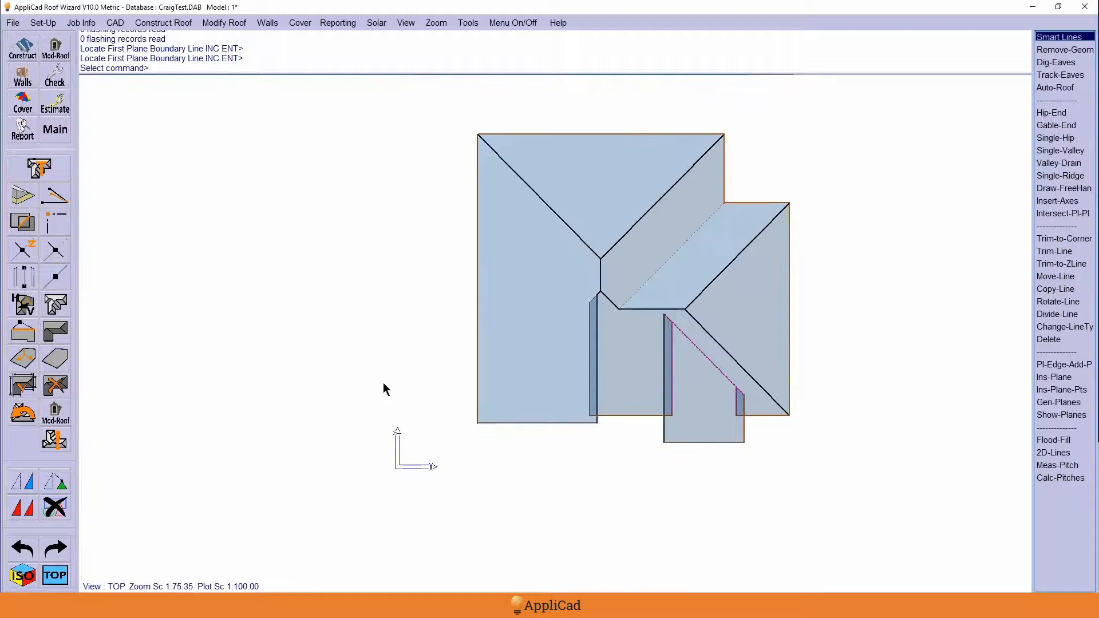
scroll(811, 213, "up", 1)
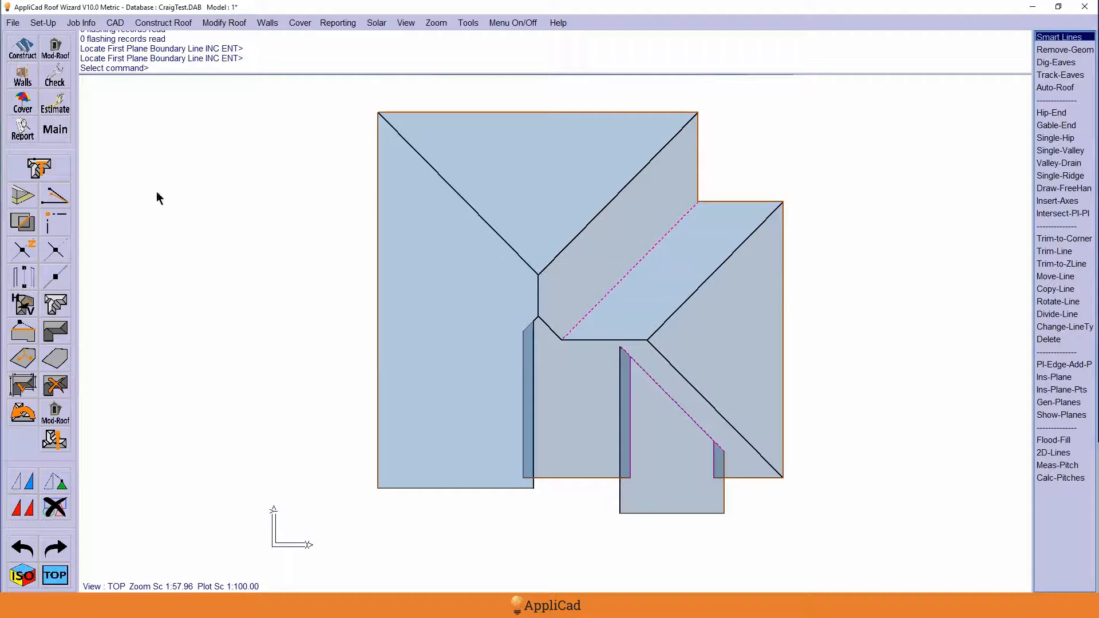
left_click(64, 83)
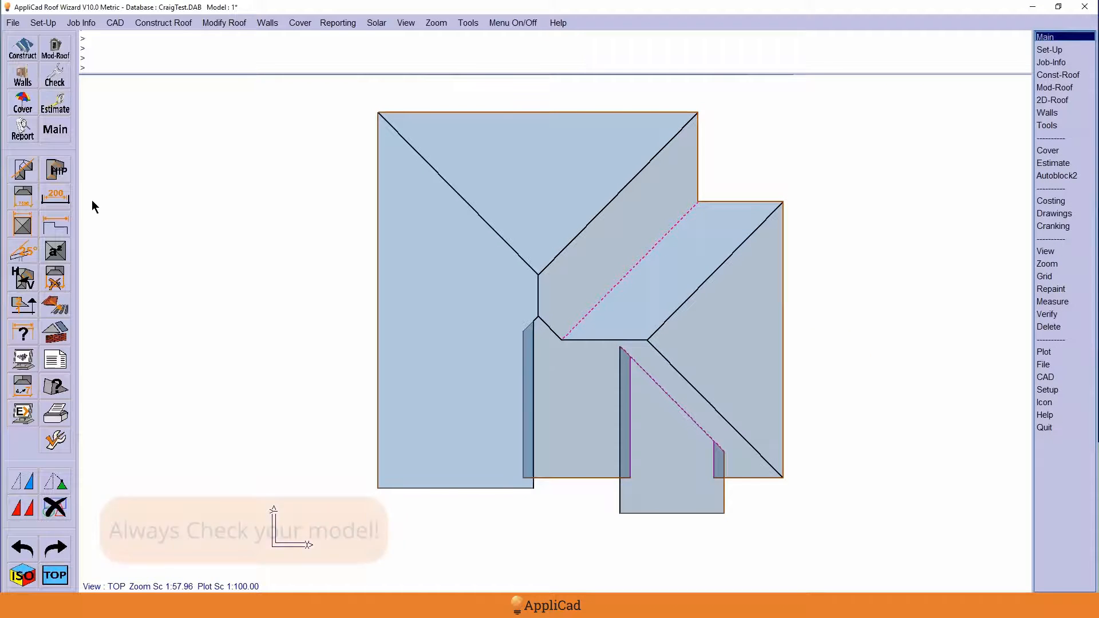
left_click(58, 175)
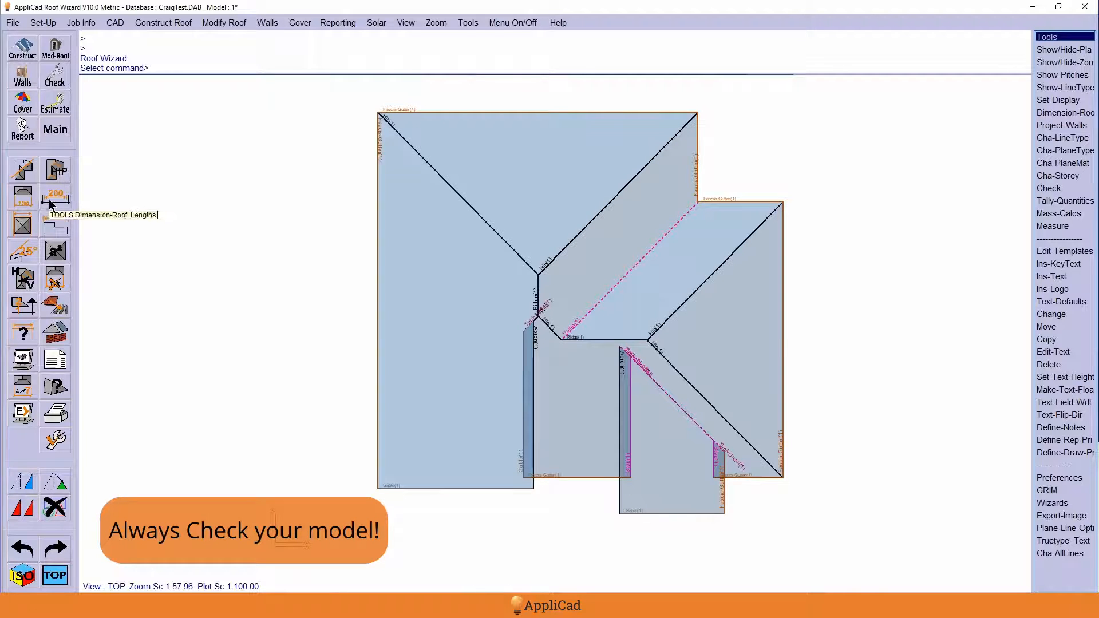
left_click(53, 198)
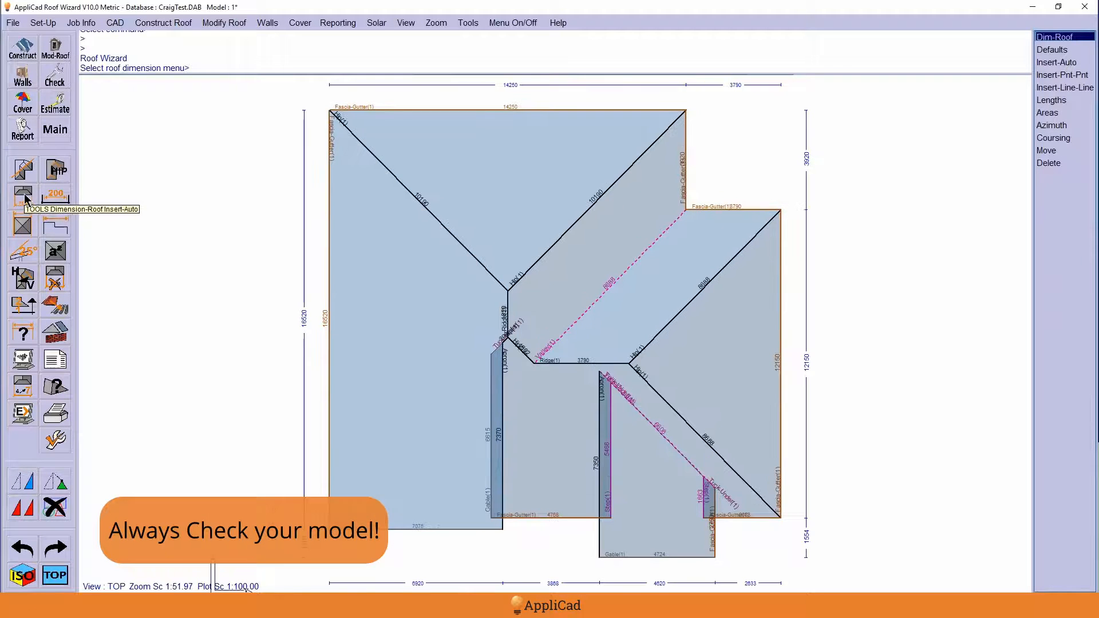
left_click(64, 259)
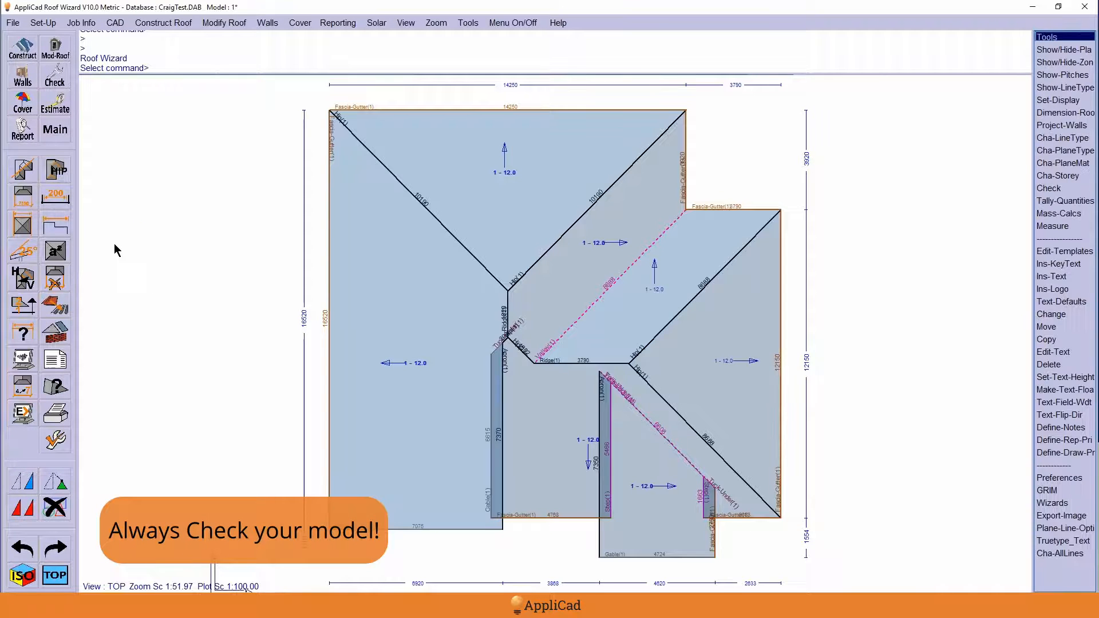